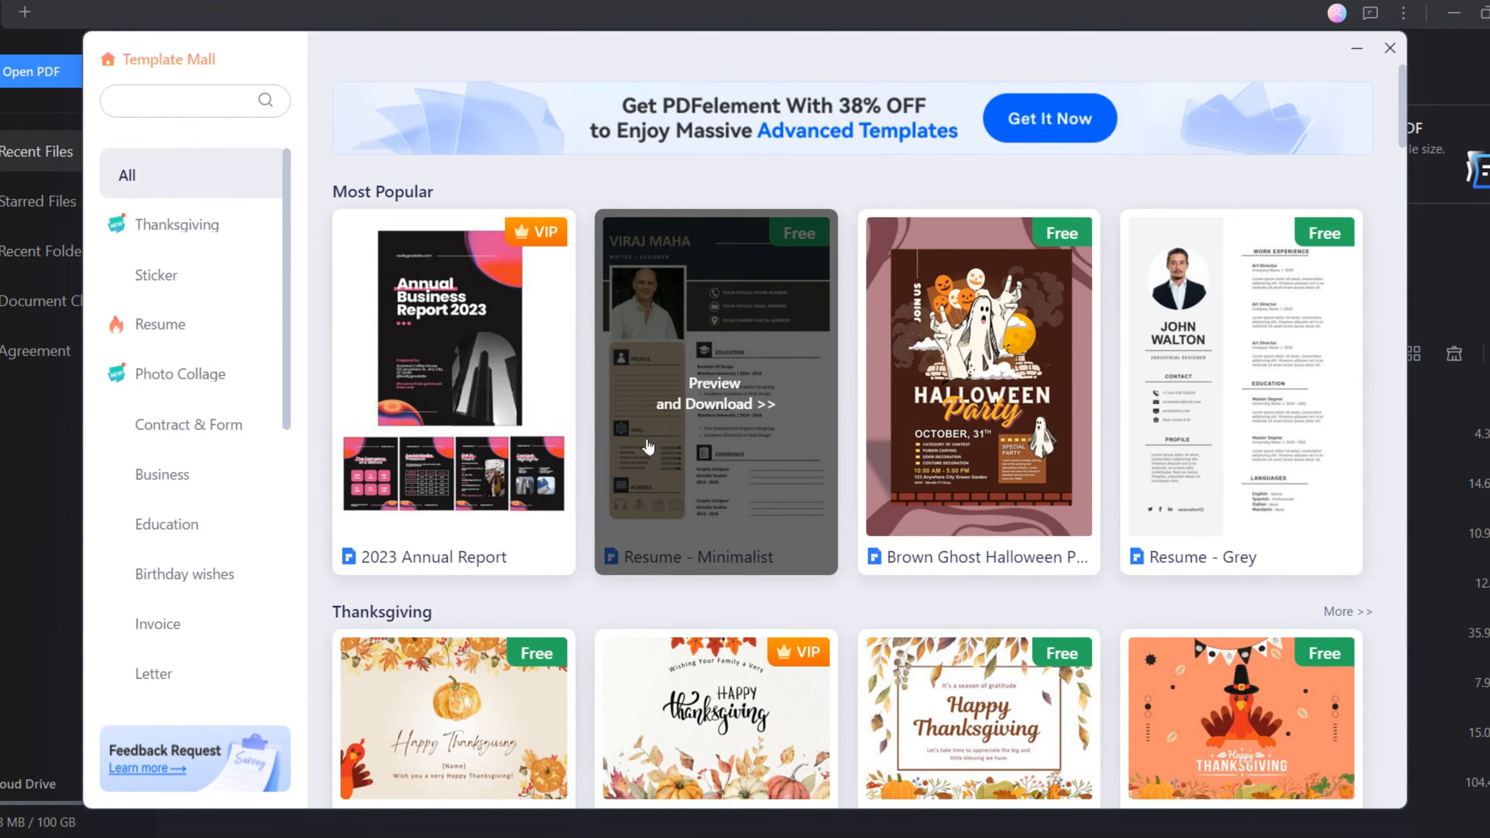
# Browse the template mall and show the templates in the Planner category
pyautogui.scroll(-2, 649, 447)
pyautogui.scroll(-3, 649, 447)
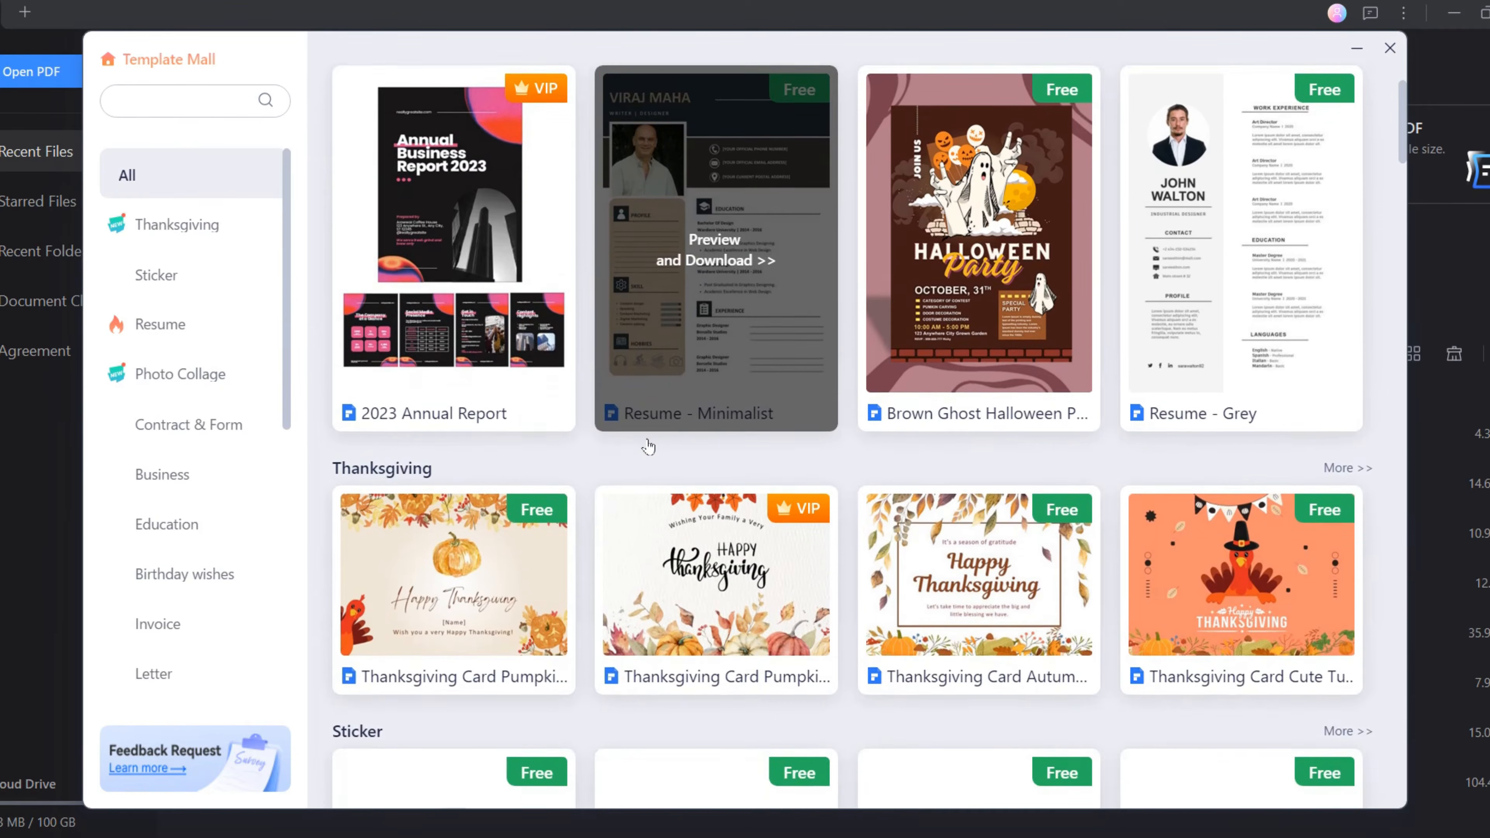
pyautogui.scroll(-3, 649, 447)
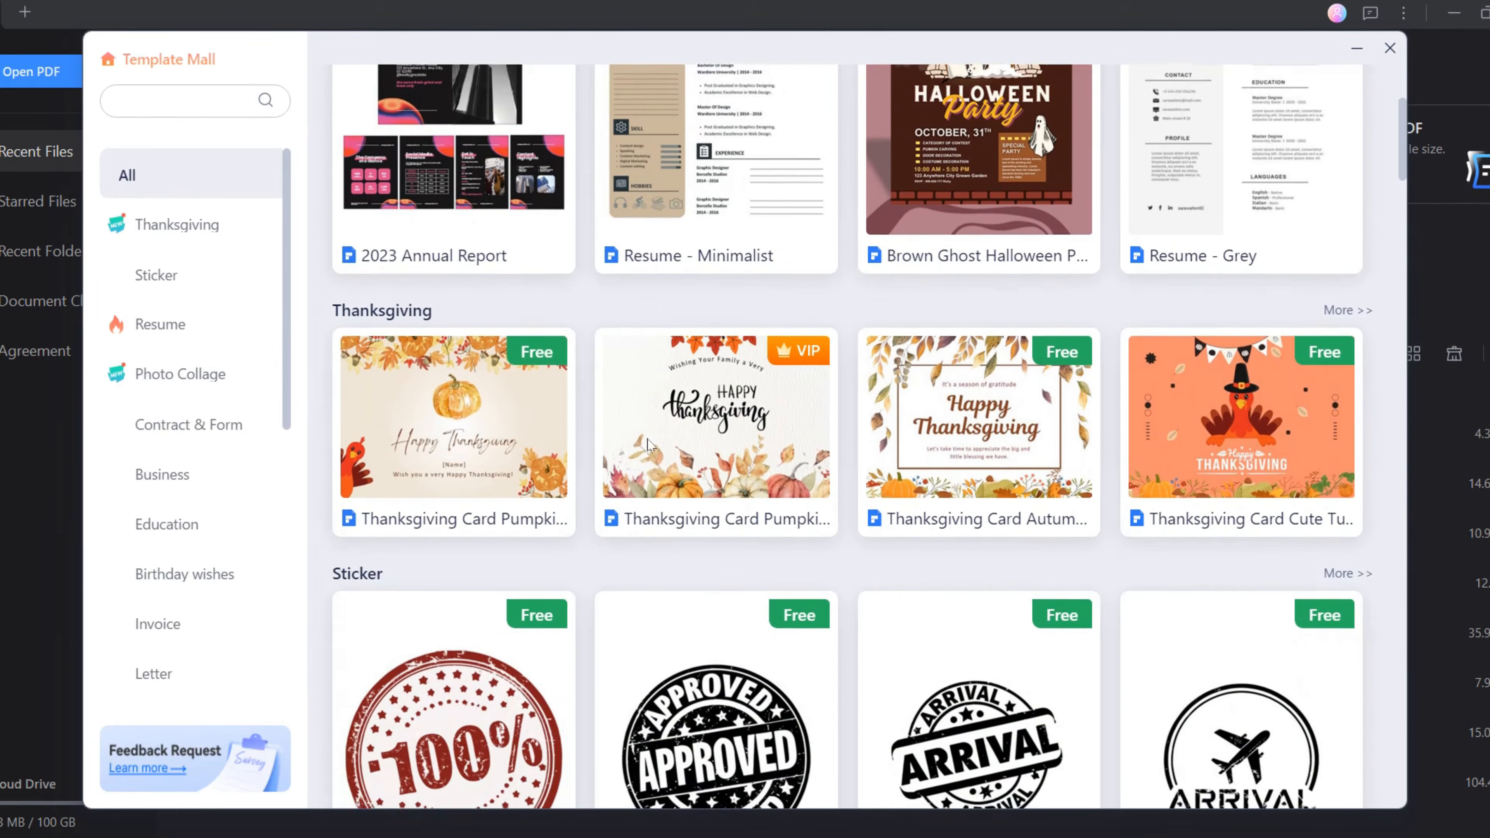
pyautogui.scroll(-4, 649, 447)
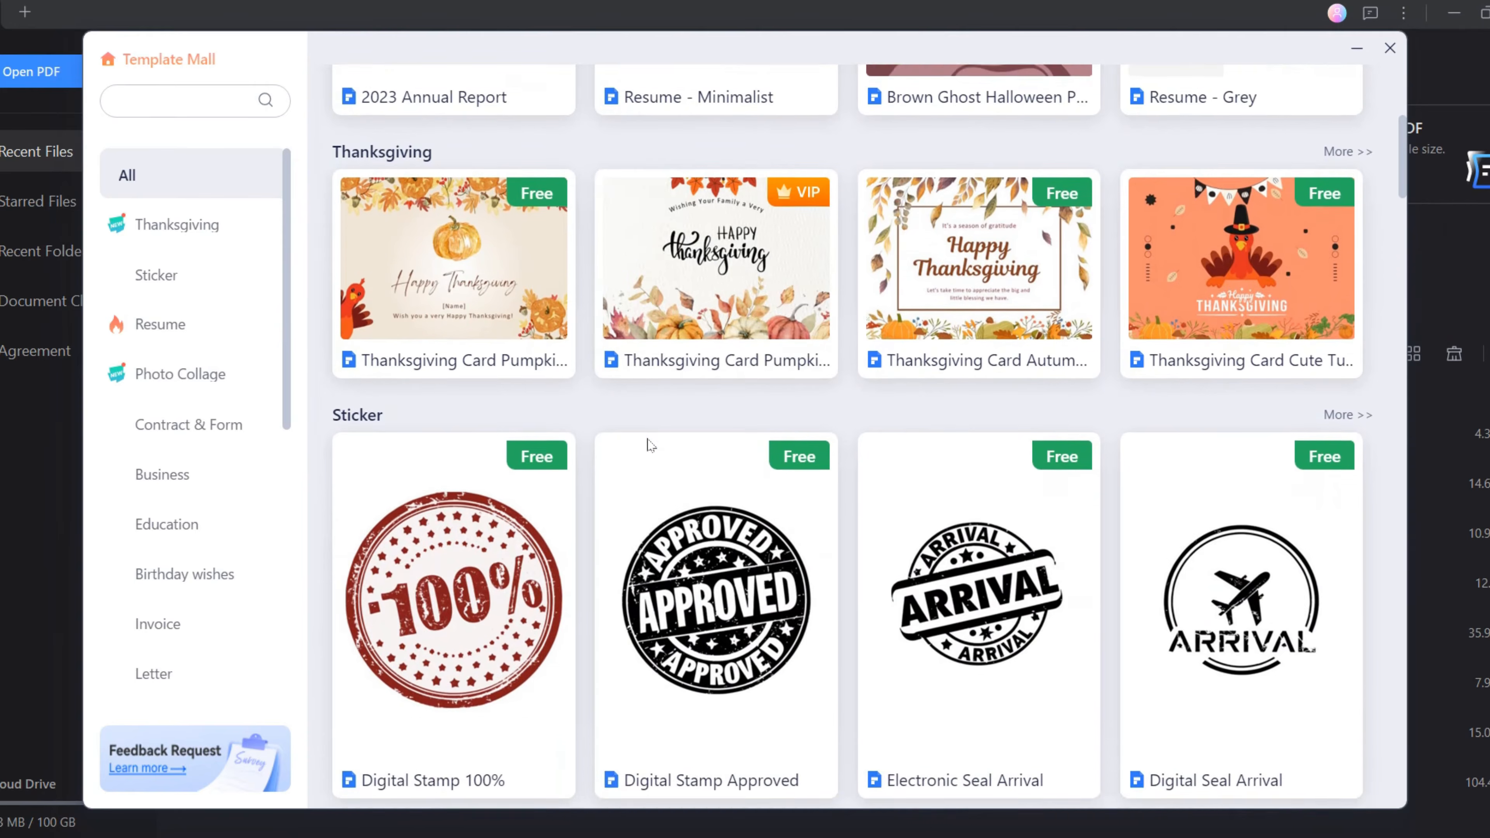
pyautogui.scroll(-4, 649, 446)
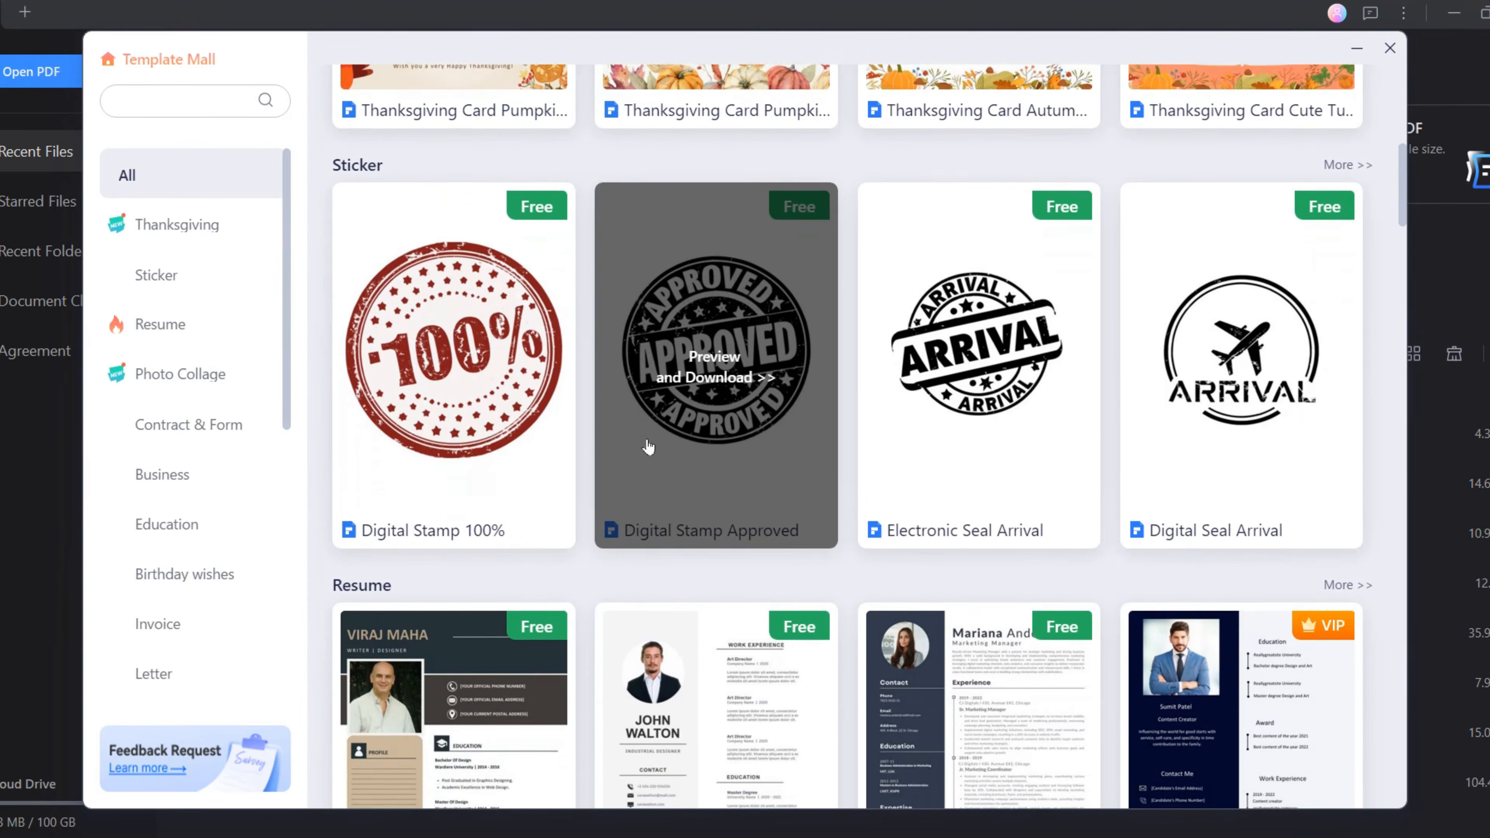
pyautogui.scroll(-4, 649, 447)
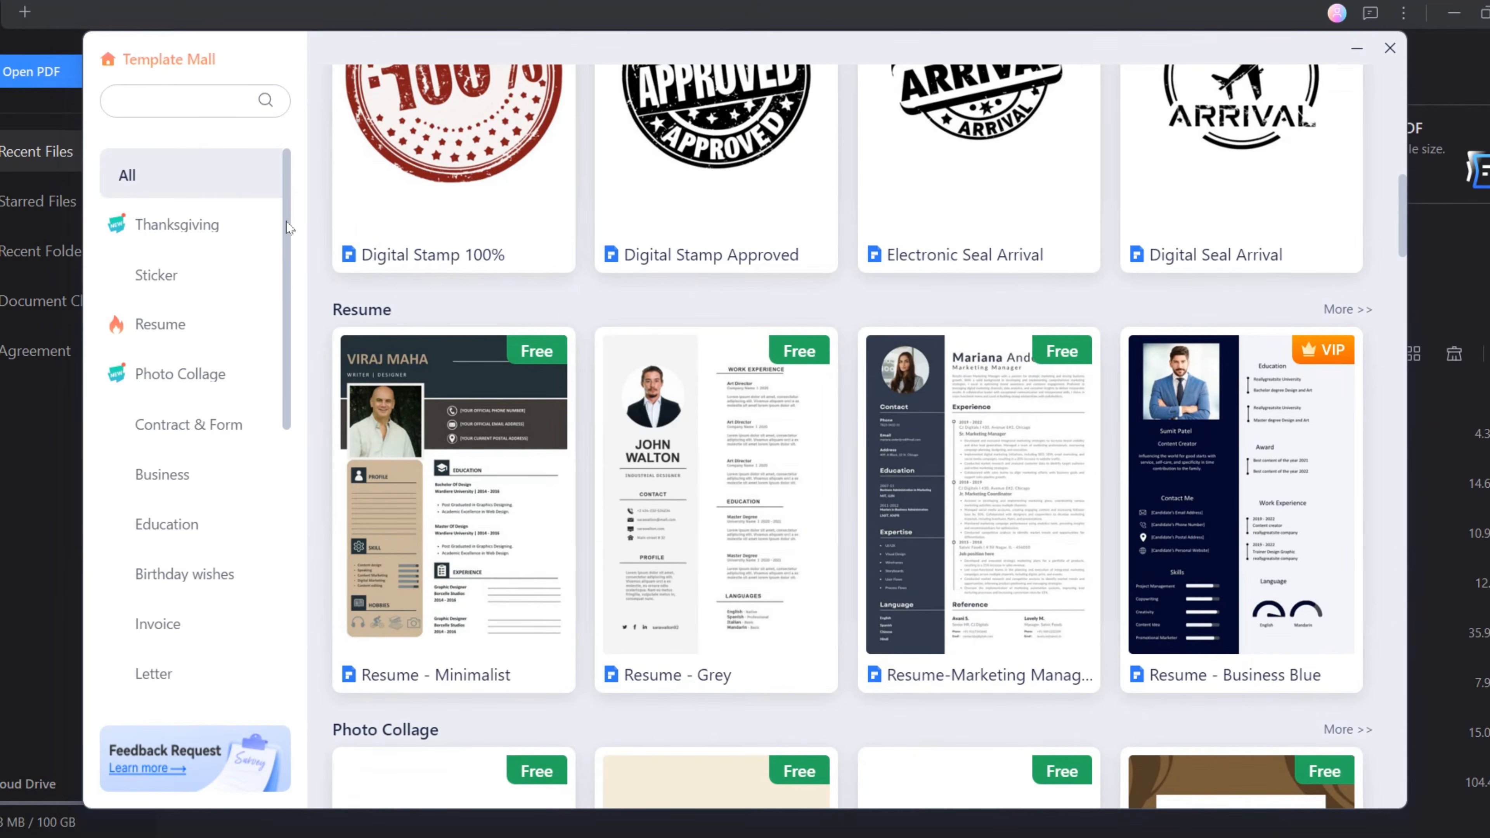
pyautogui.moveTo(288, 228); pyautogui.dragTo(281, 495)
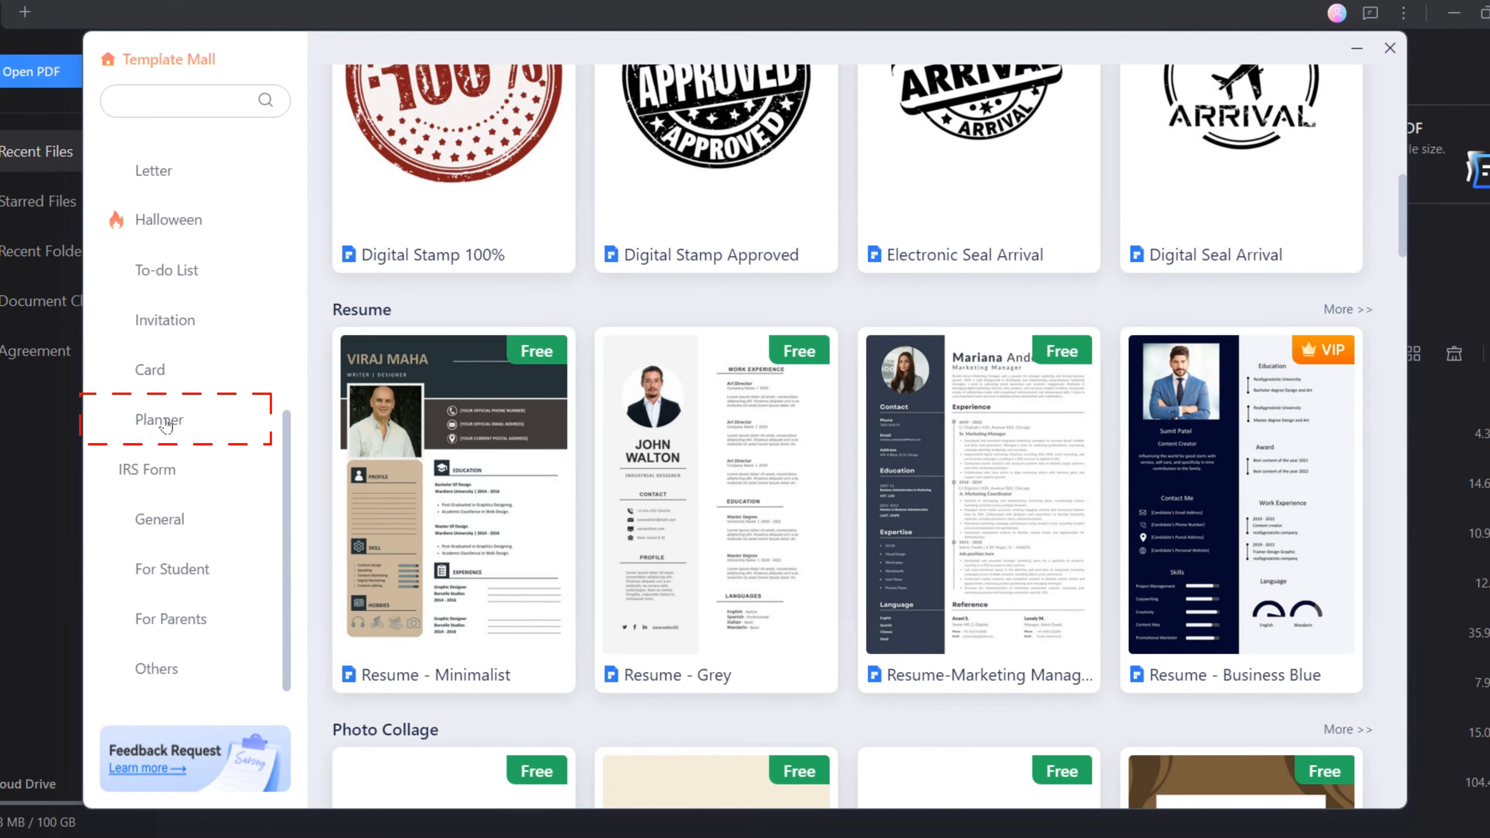
pyautogui.click(162, 424)
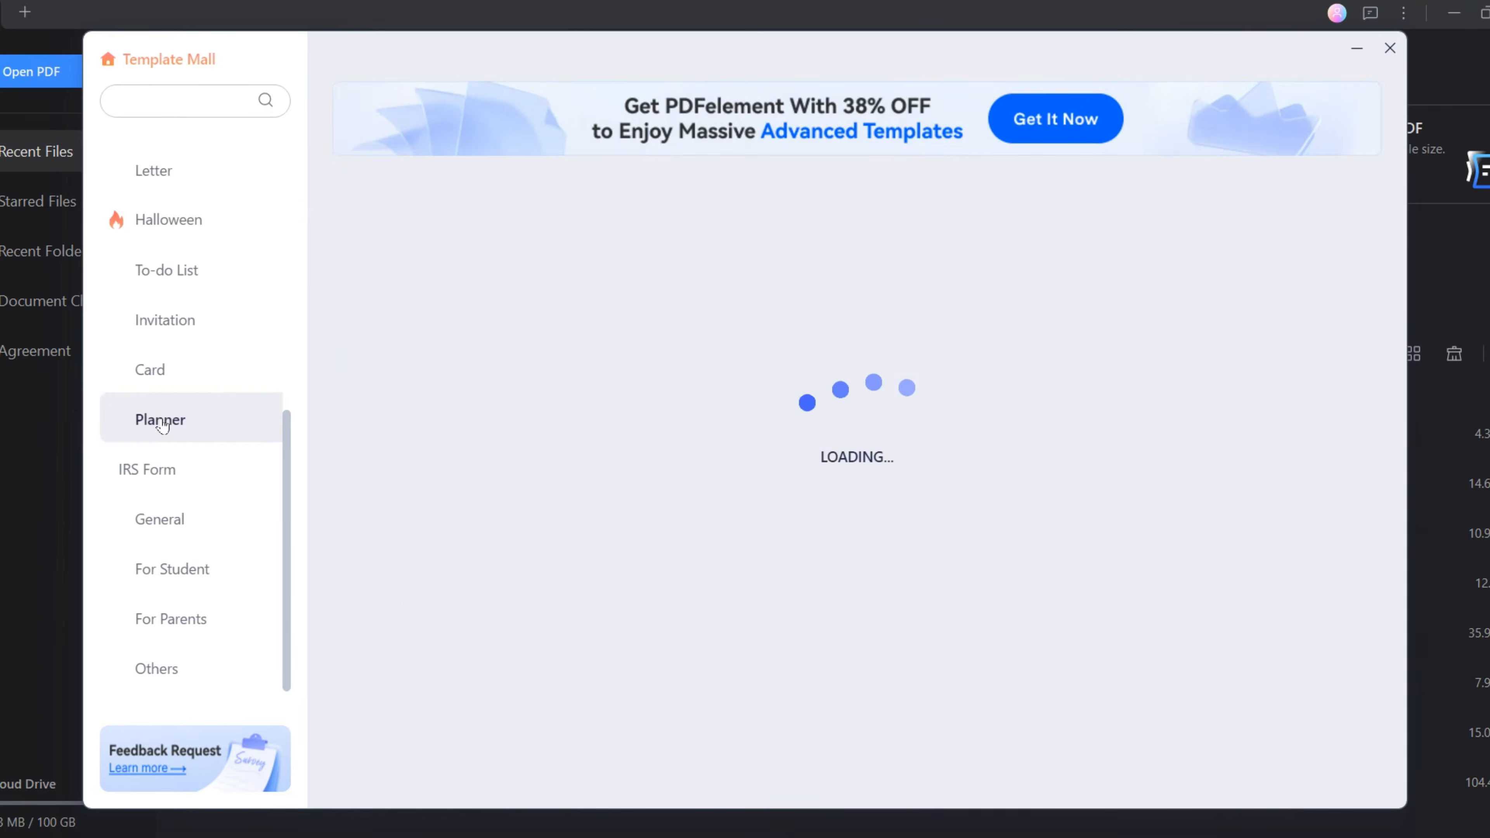
# Open the free Weekly Planner - Blue template as a new document
pyautogui.scroll(-1, 647, 476)
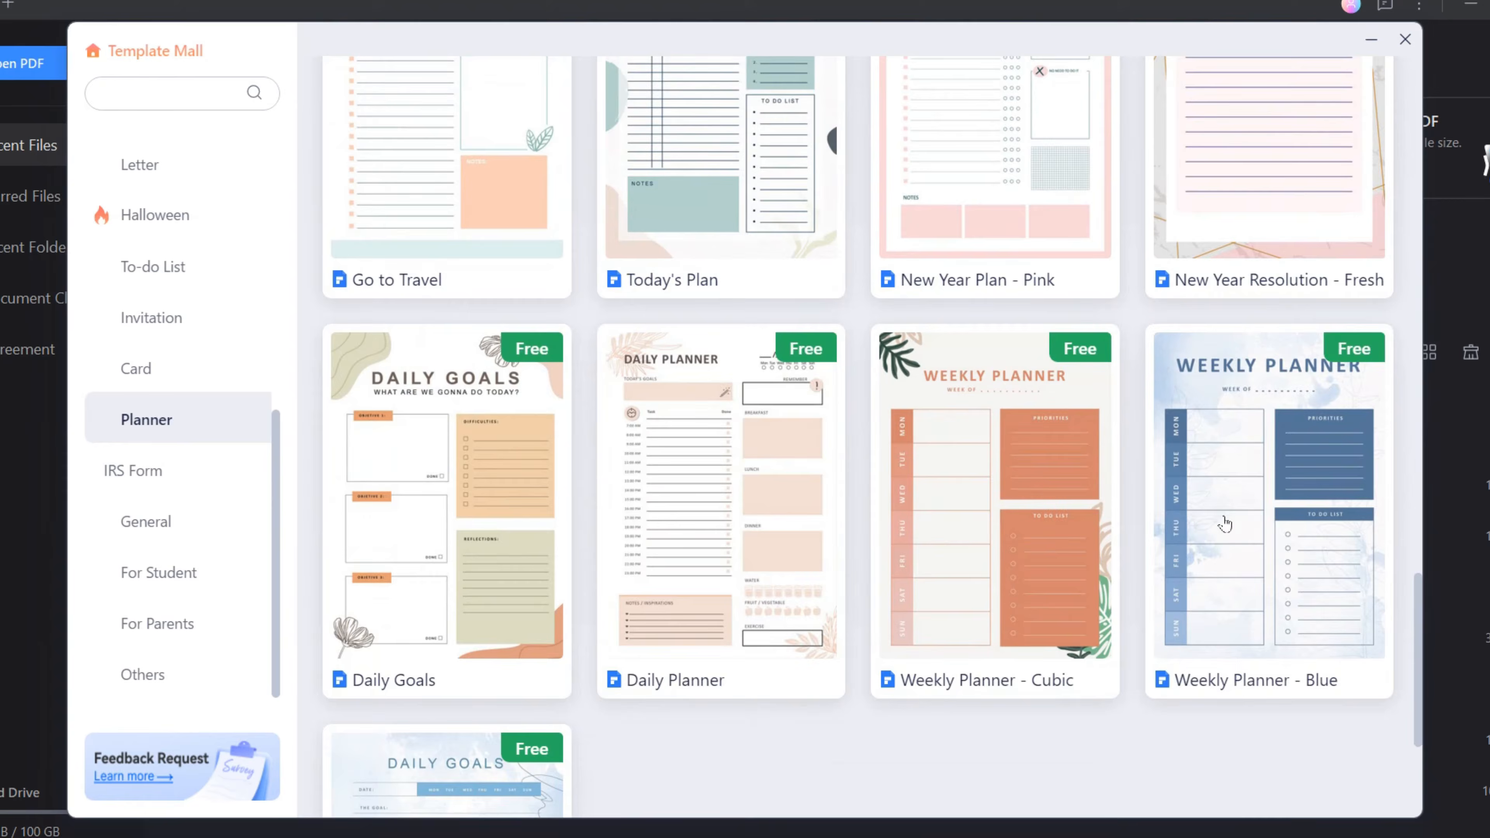
pyautogui.moveTo(1225, 520)
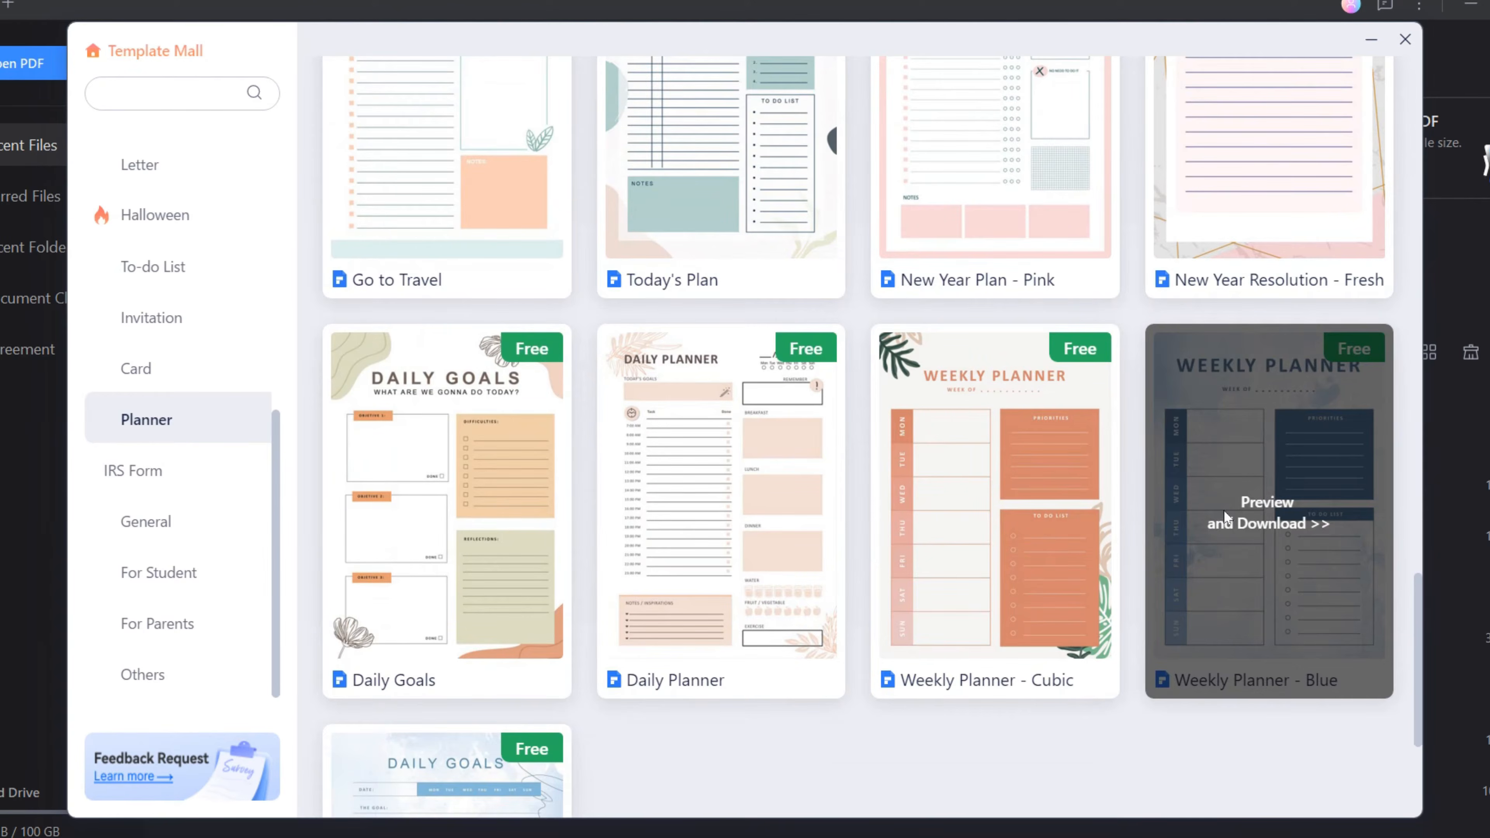
pyautogui.click(1224, 510)
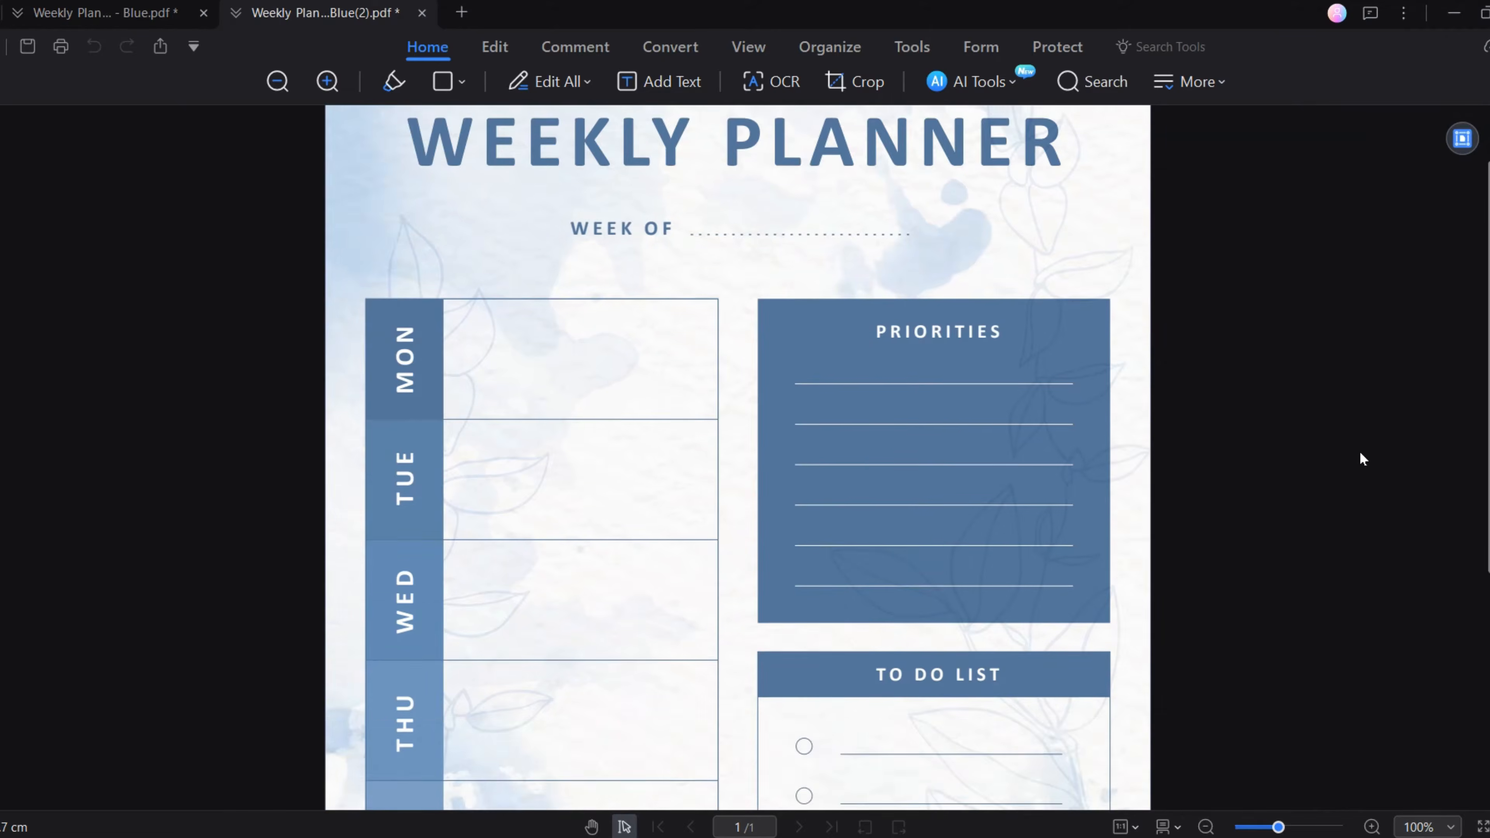
# Turn on editing for the planner page and limit it to text objects
pyautogui.scroll(-6, 1361, 459)
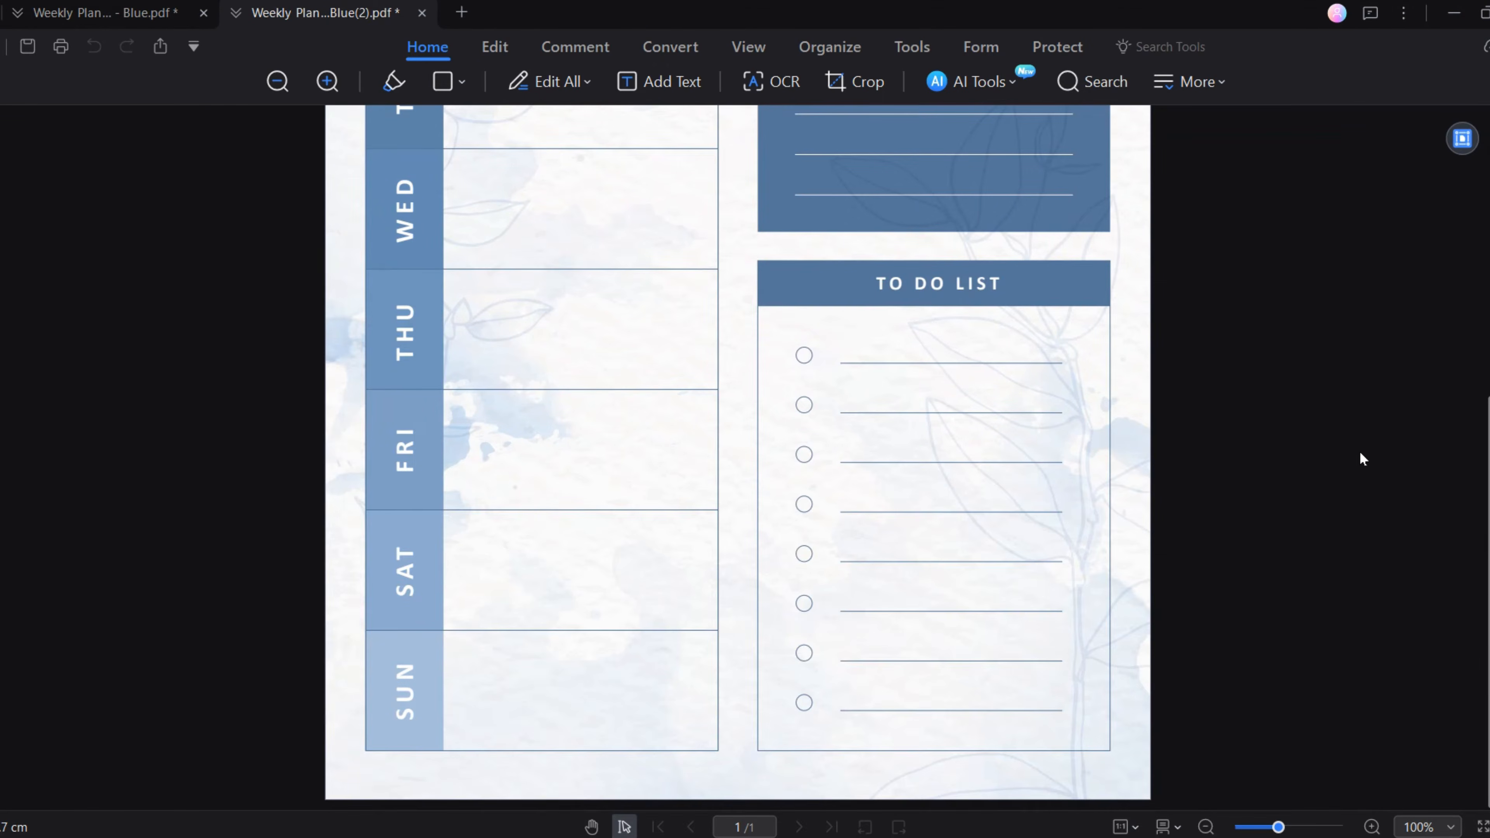
pyautogui.scroll(6, 1363, 459)
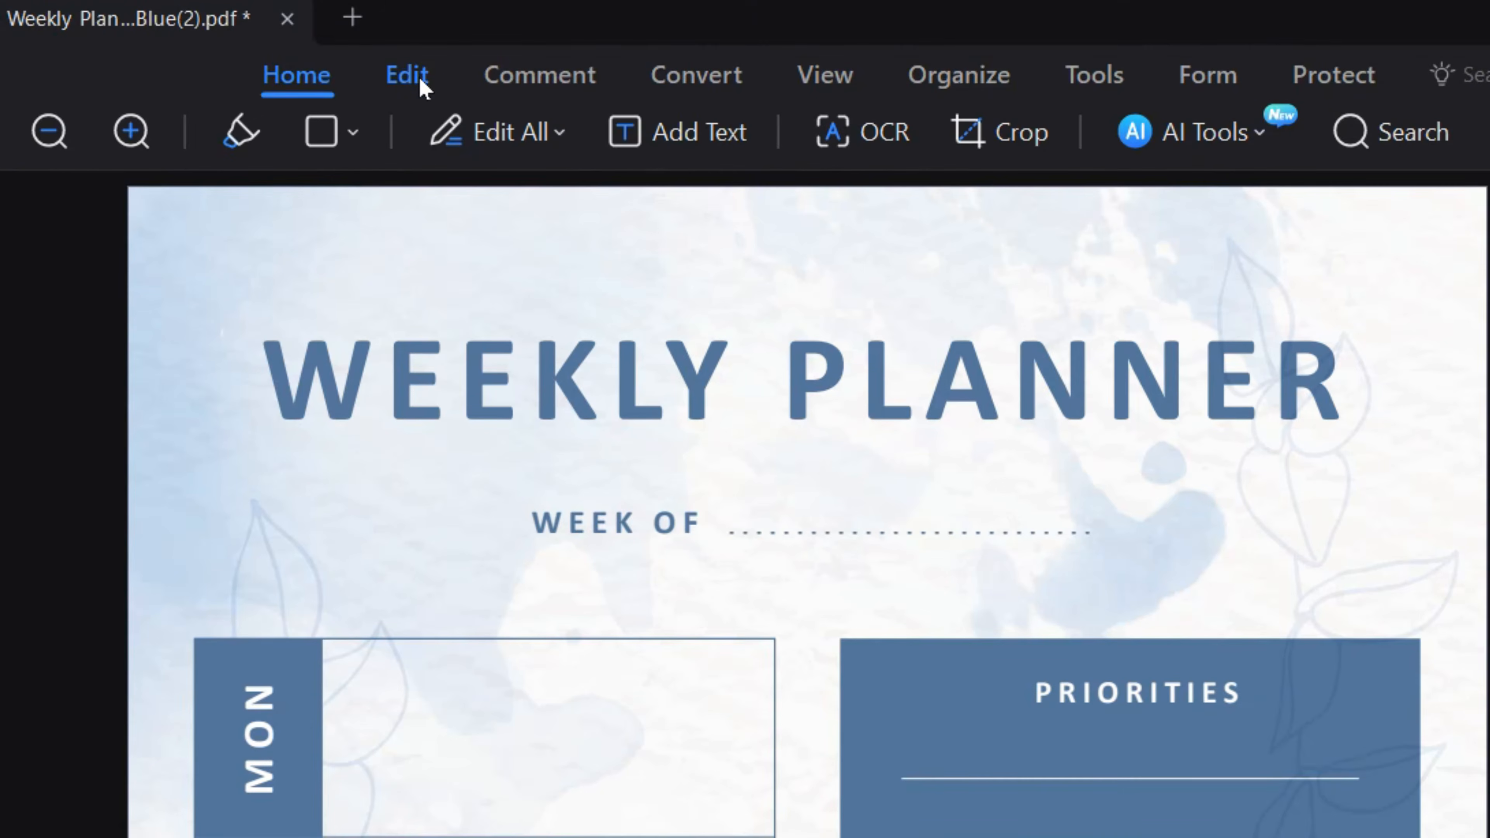
pyautogui.click(423, 88)
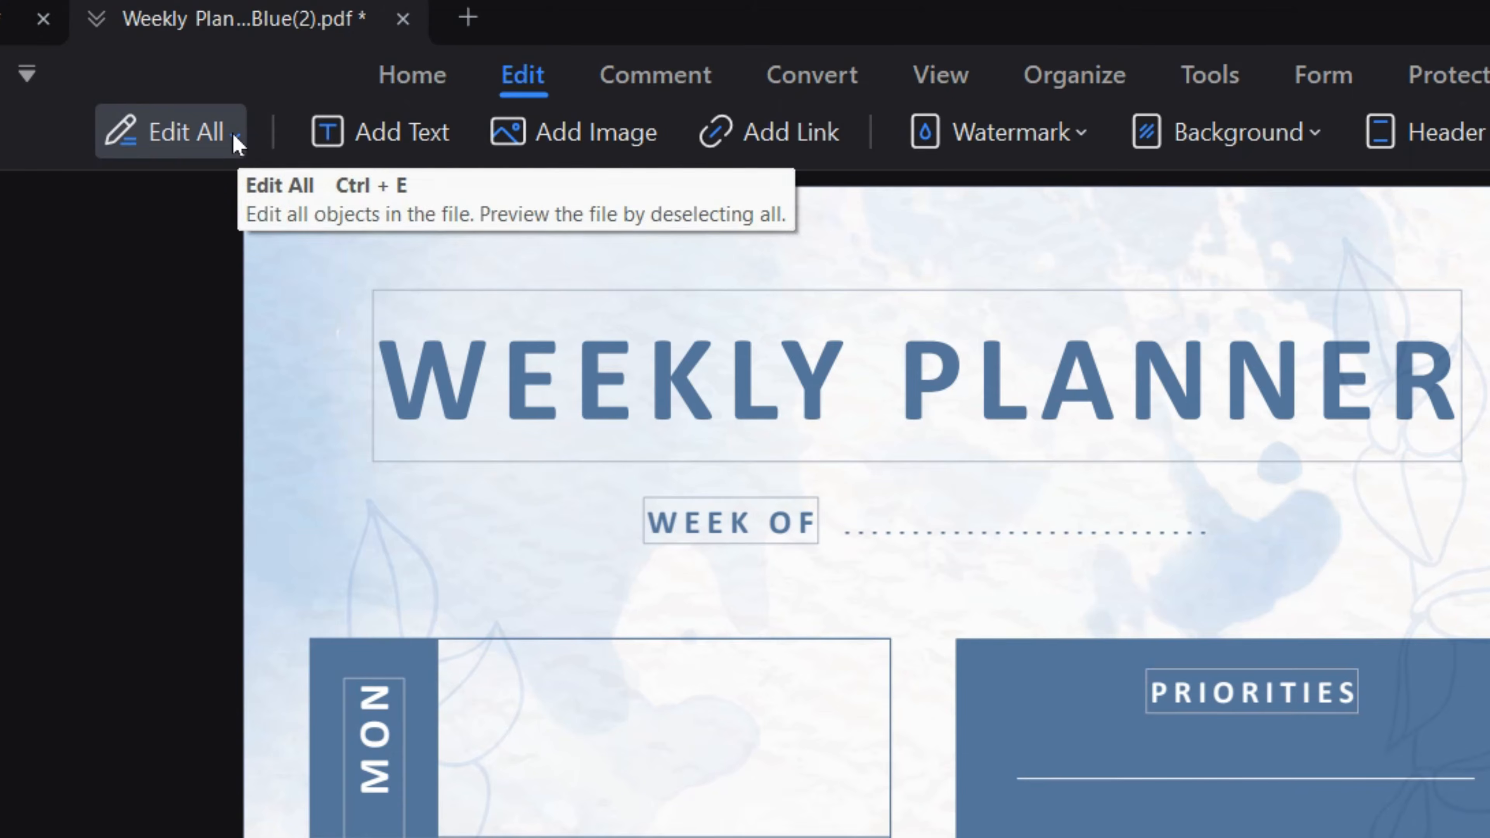
pyautogui.click(120, 134)
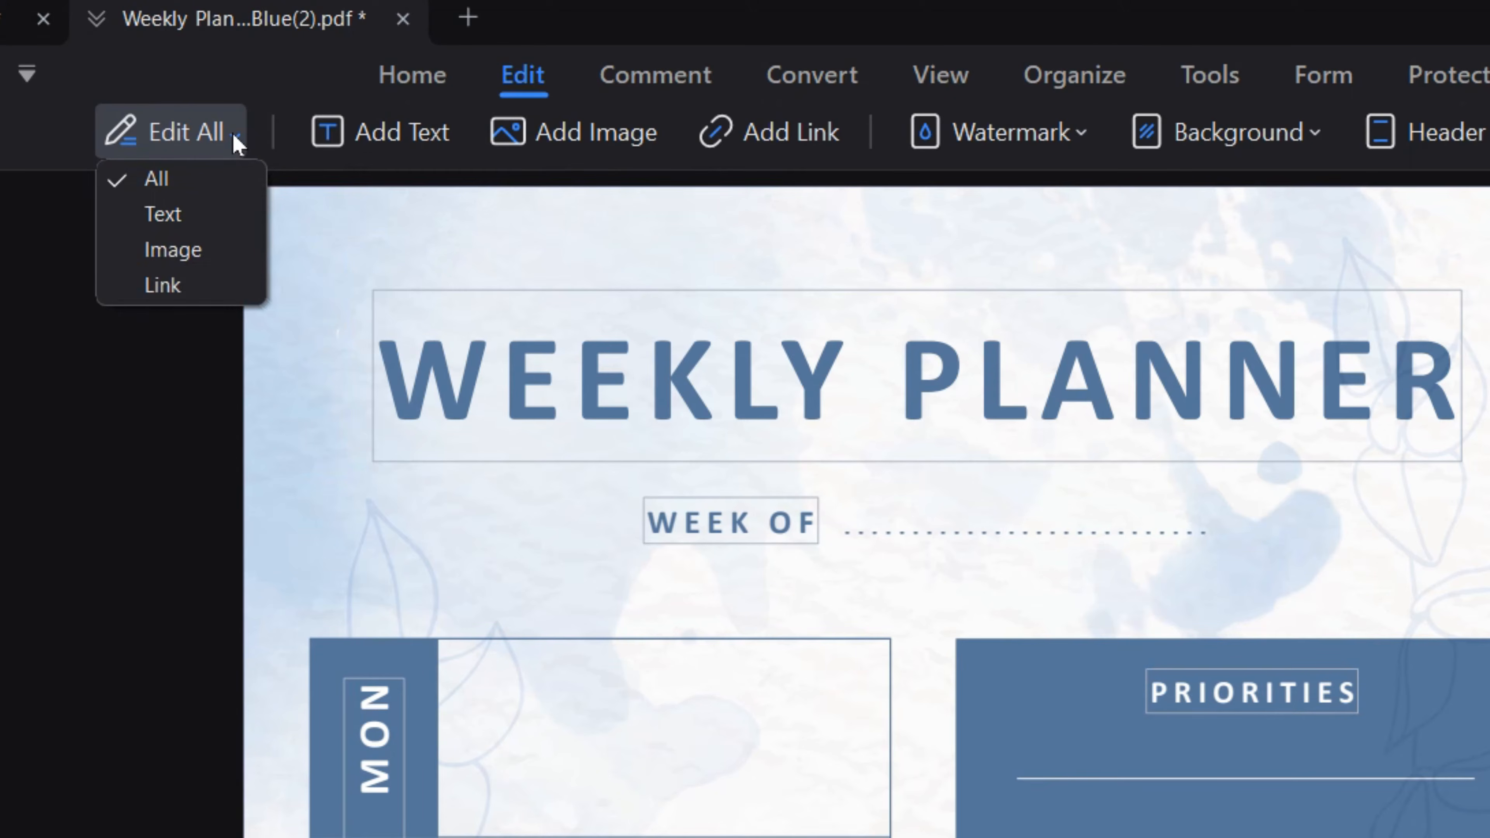
pyautogui.click(186, 217)
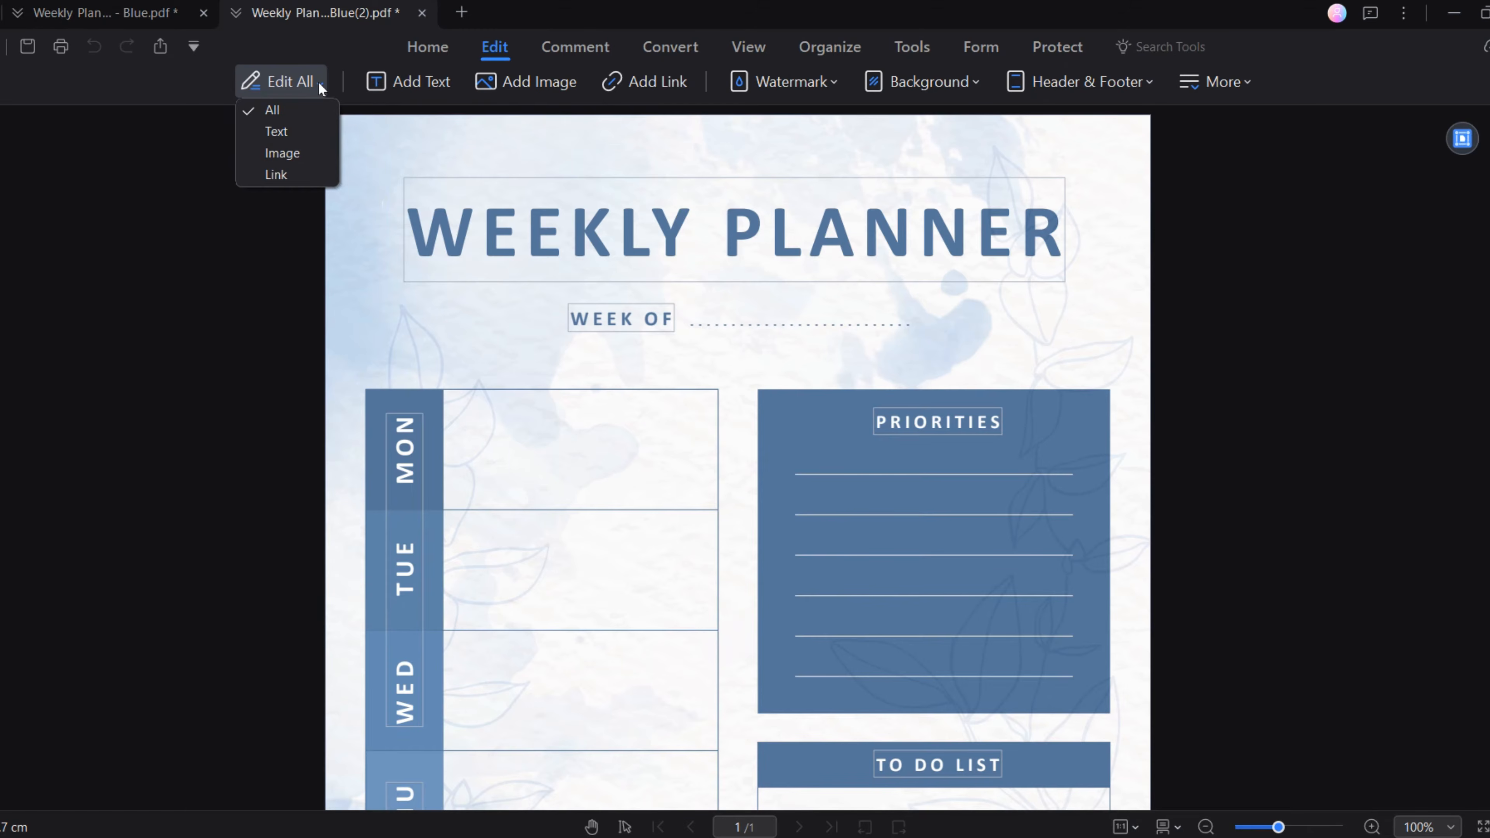
pyautogui.click(290, 135)
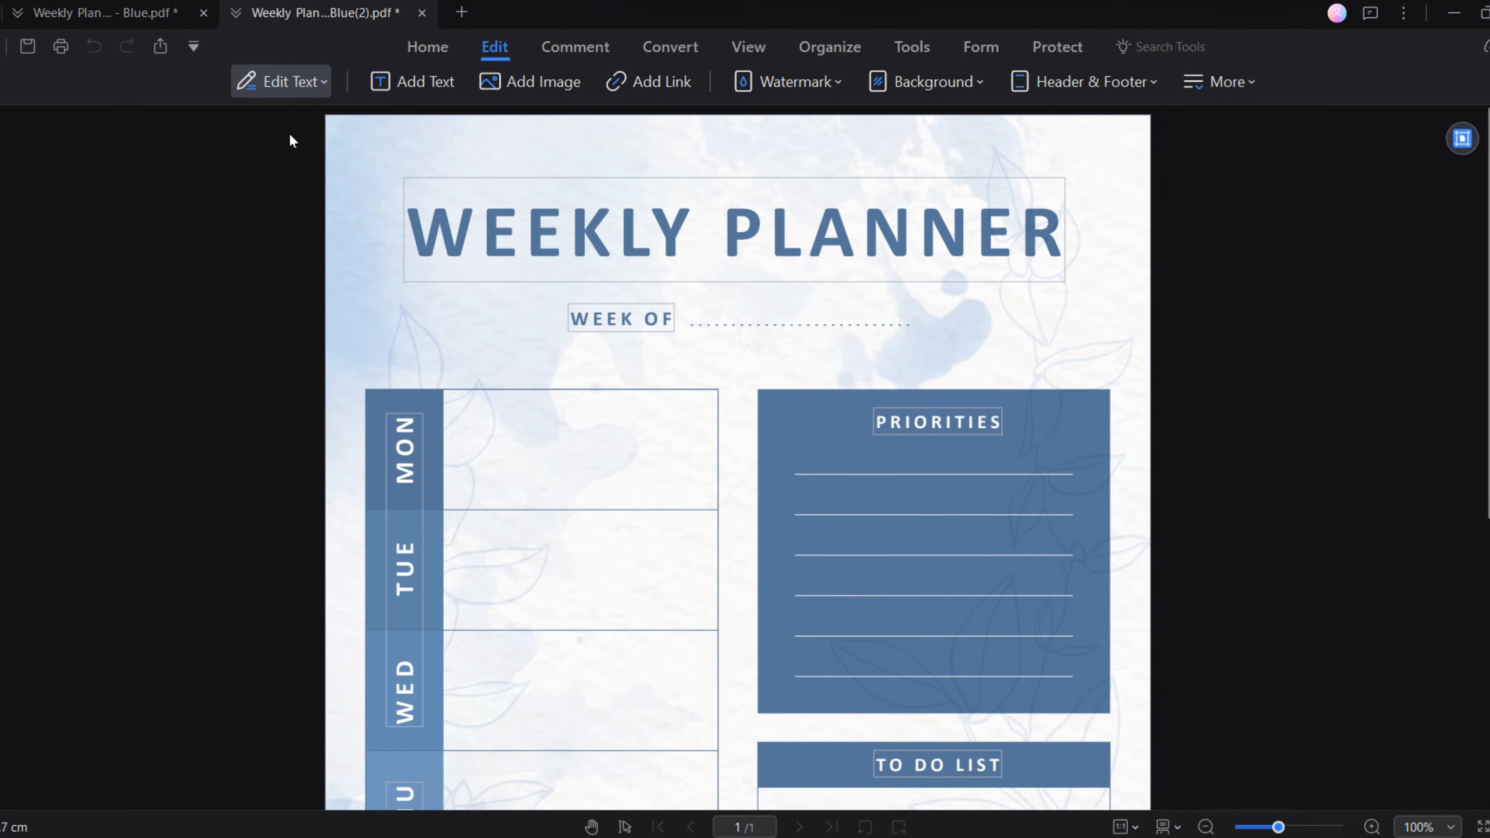
# Add a text line with the owner's first name followed by "'s Planner" and place it just above the Monday row
pyautogui.click(408, 80)
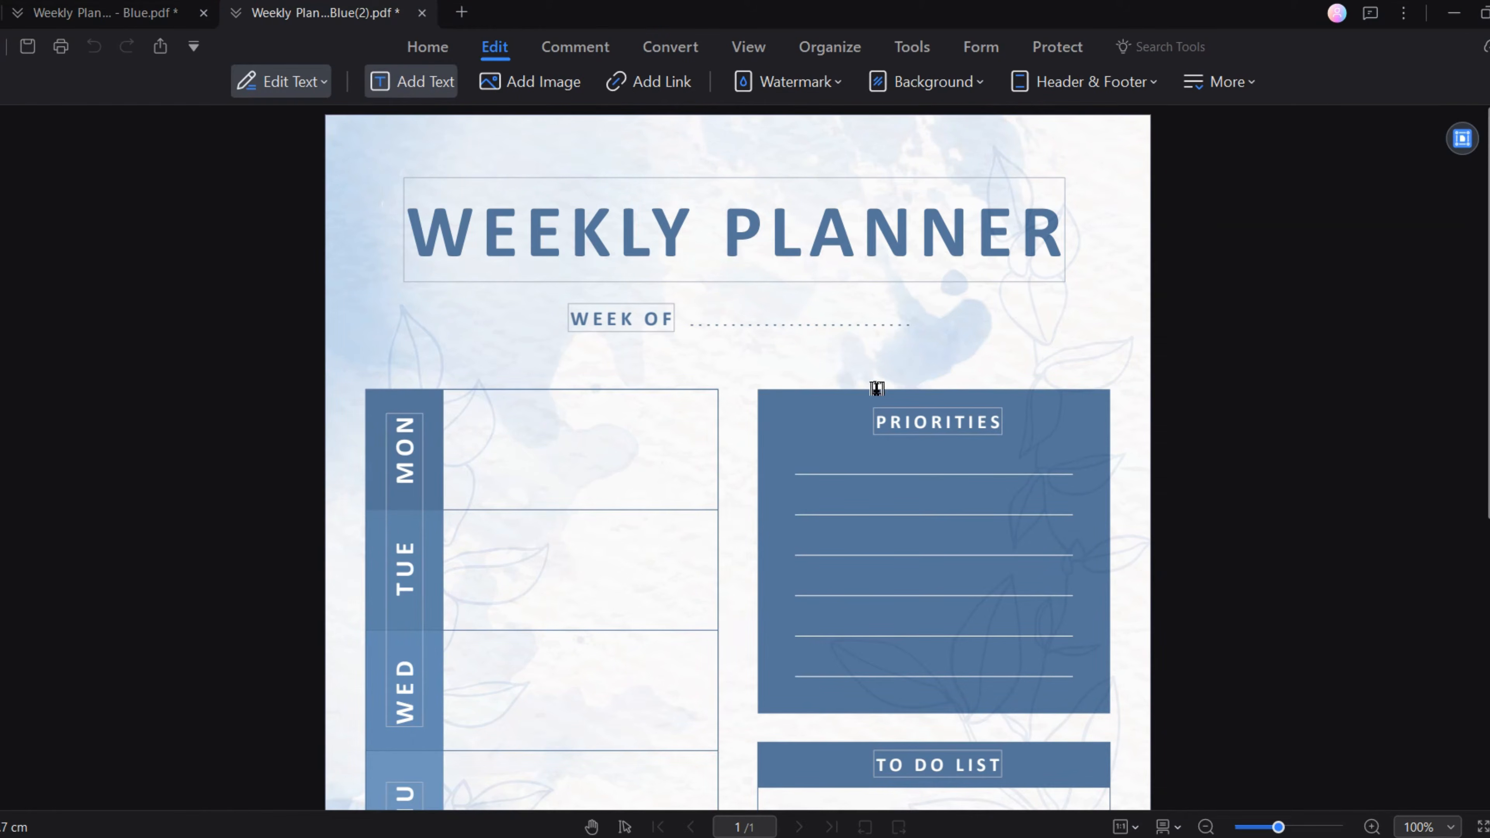
pyautogui.click(956, 376)
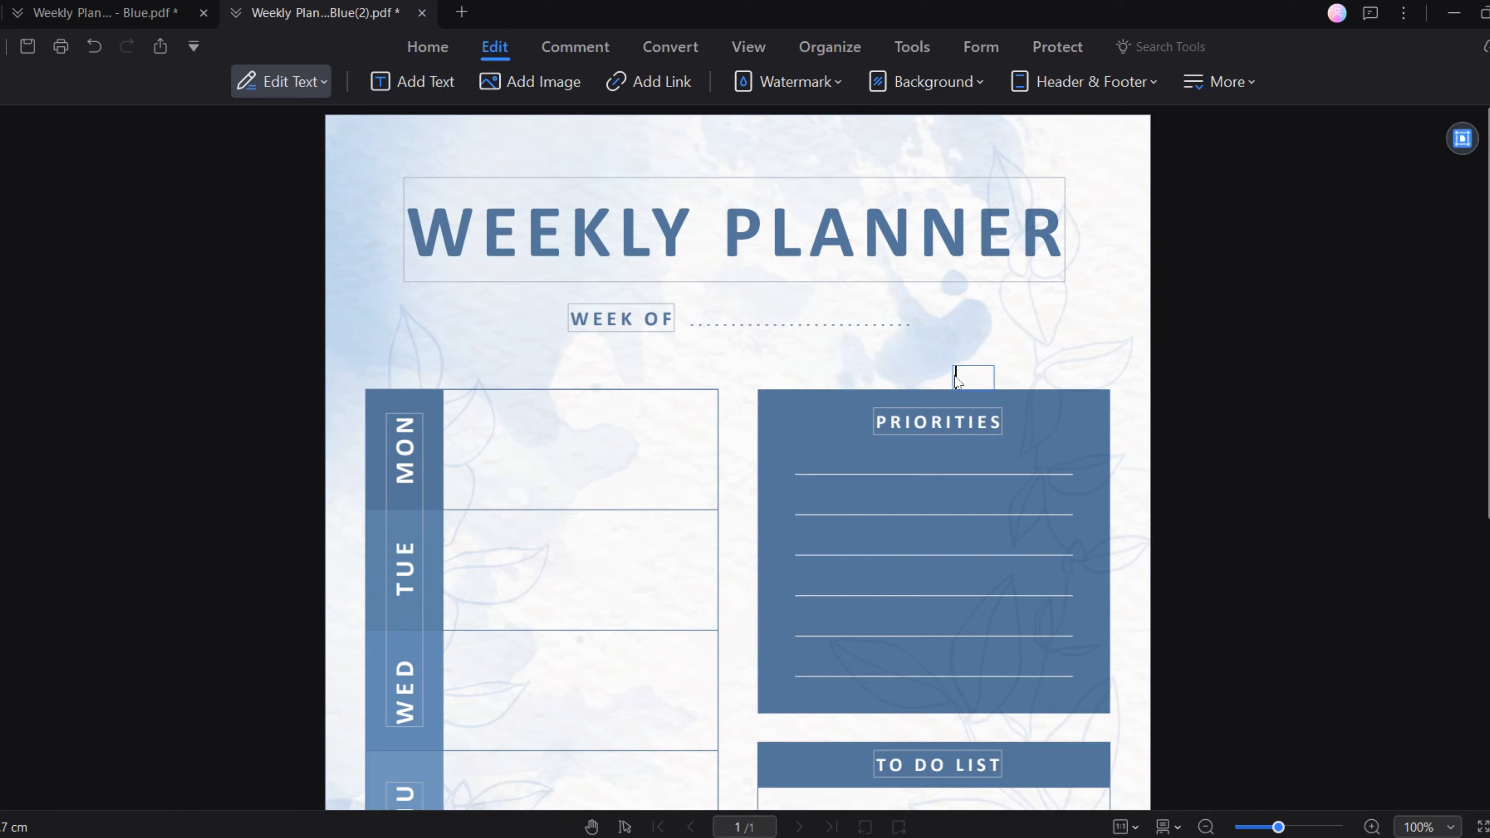
pyautogui.write('Chris ')
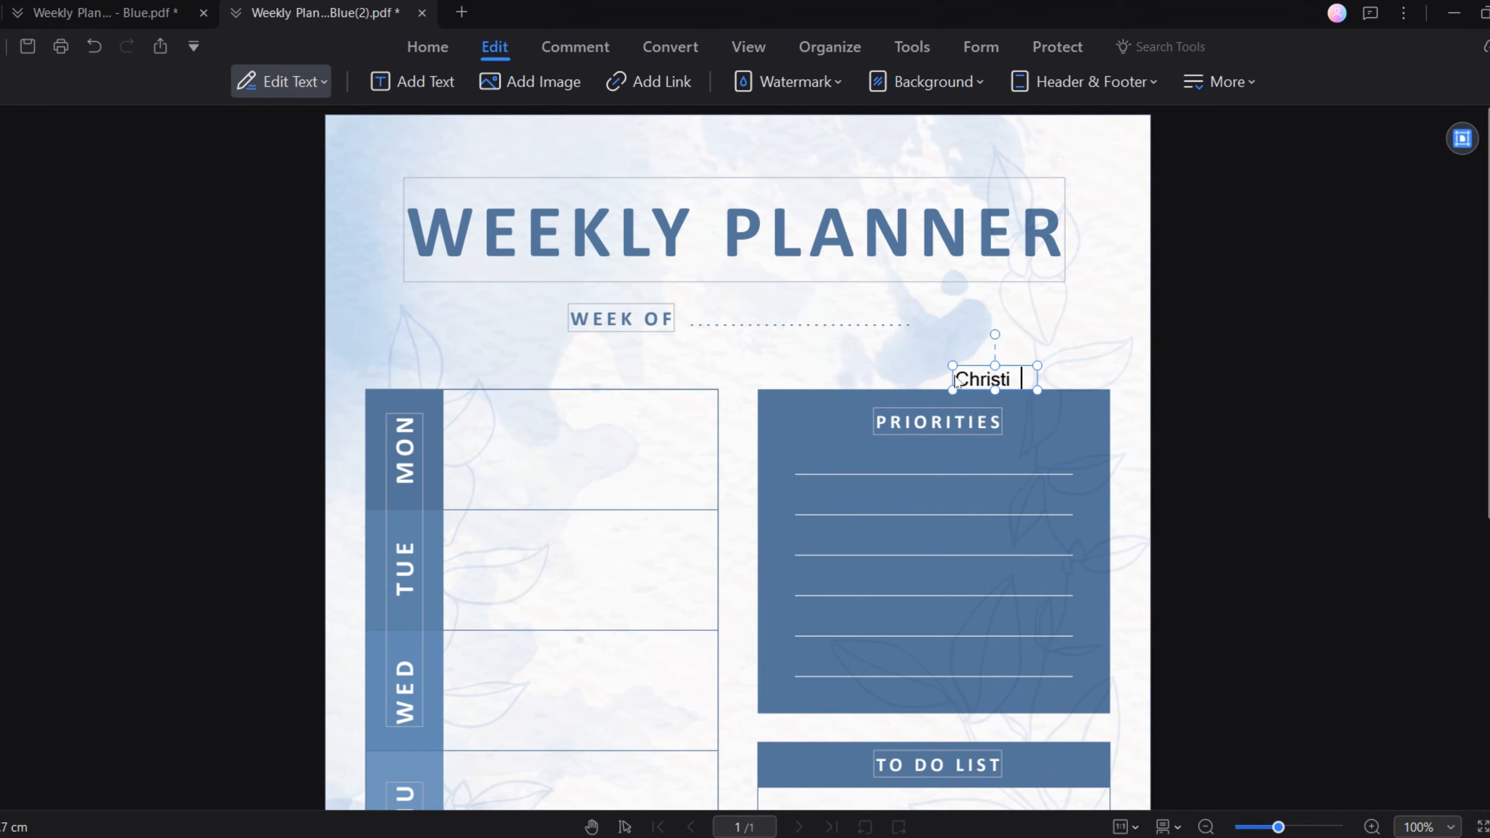
pyautogui.write("tina's Planner")
pyautogui.moveTo(957, 380); pyautogui.dragTo(483, 370)
# Change the font of the WEEKLY PLANNER title to Forte in its text properties
pyautogui.rightClick(616, 368)
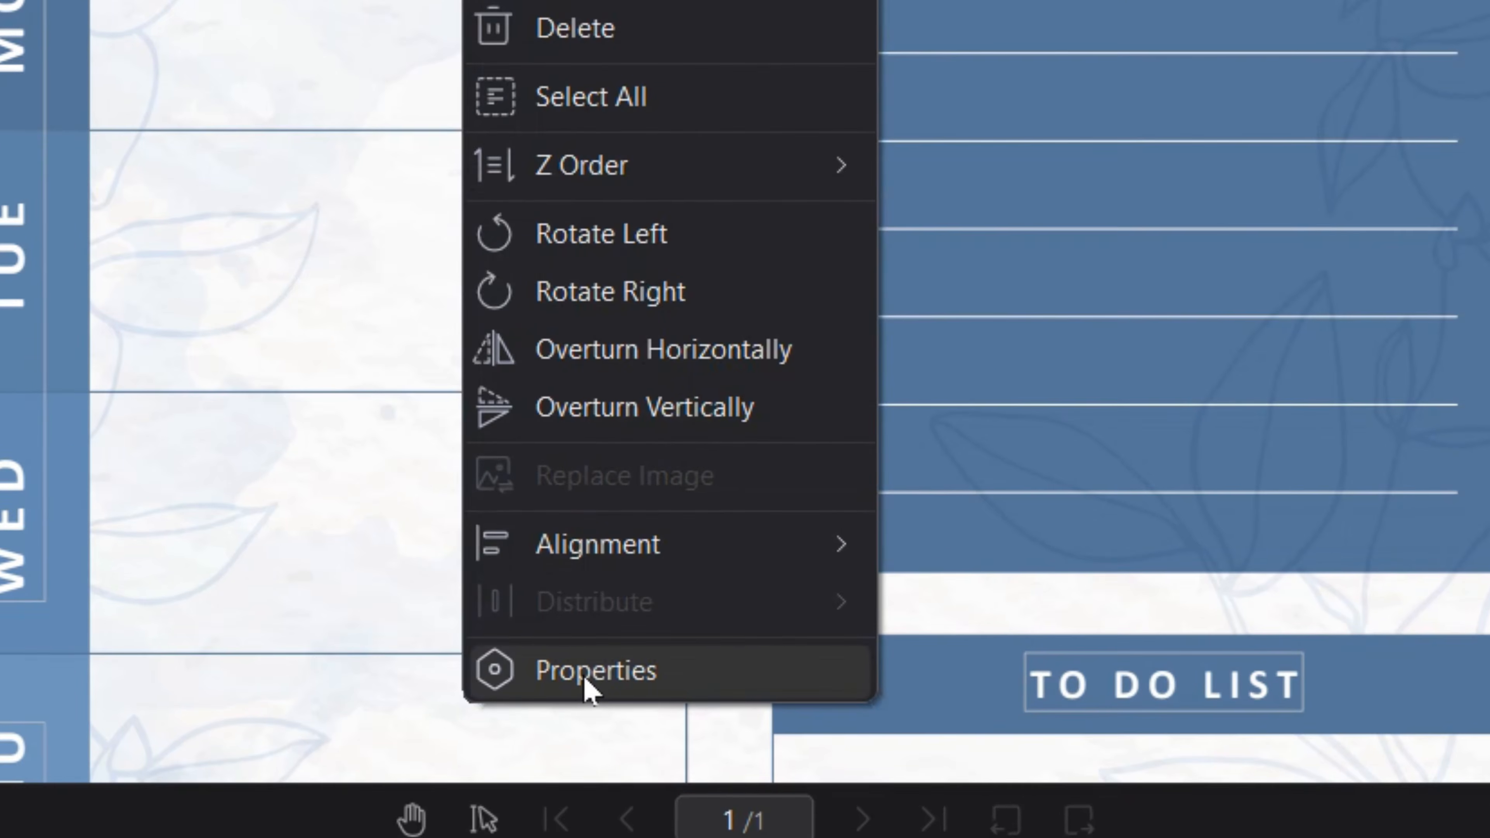
pyautogui.click(585, 682)
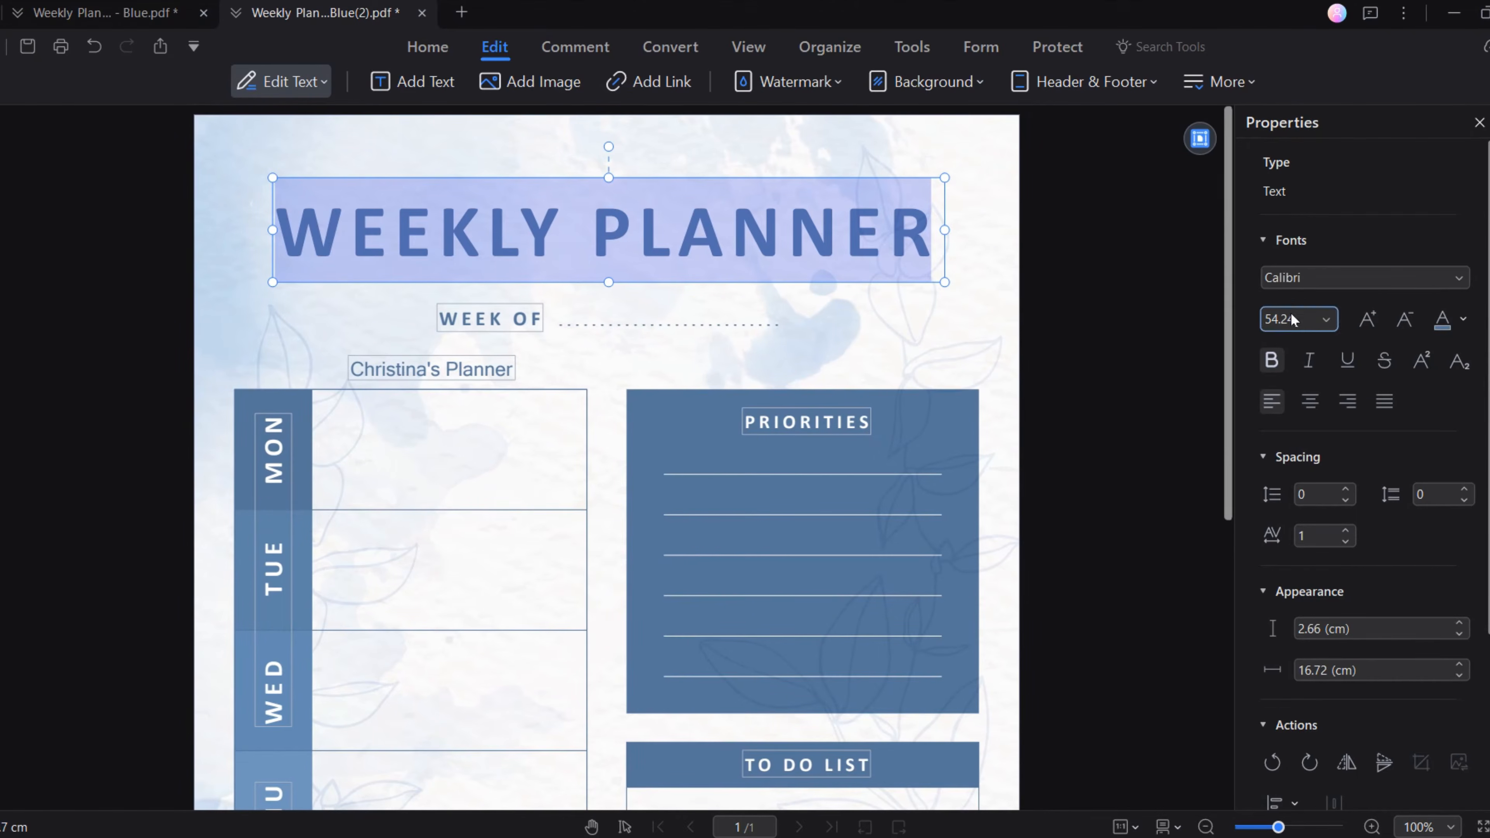
pyautogui.click(1458, 278)
pyautogui.scroll(-6, 1365, 471)
pyautogui.scroll(2, 1365, 471)
pyautogui.scroll(-6, 1365, 471)
pyautogui.scroll(2, 1365, 471)
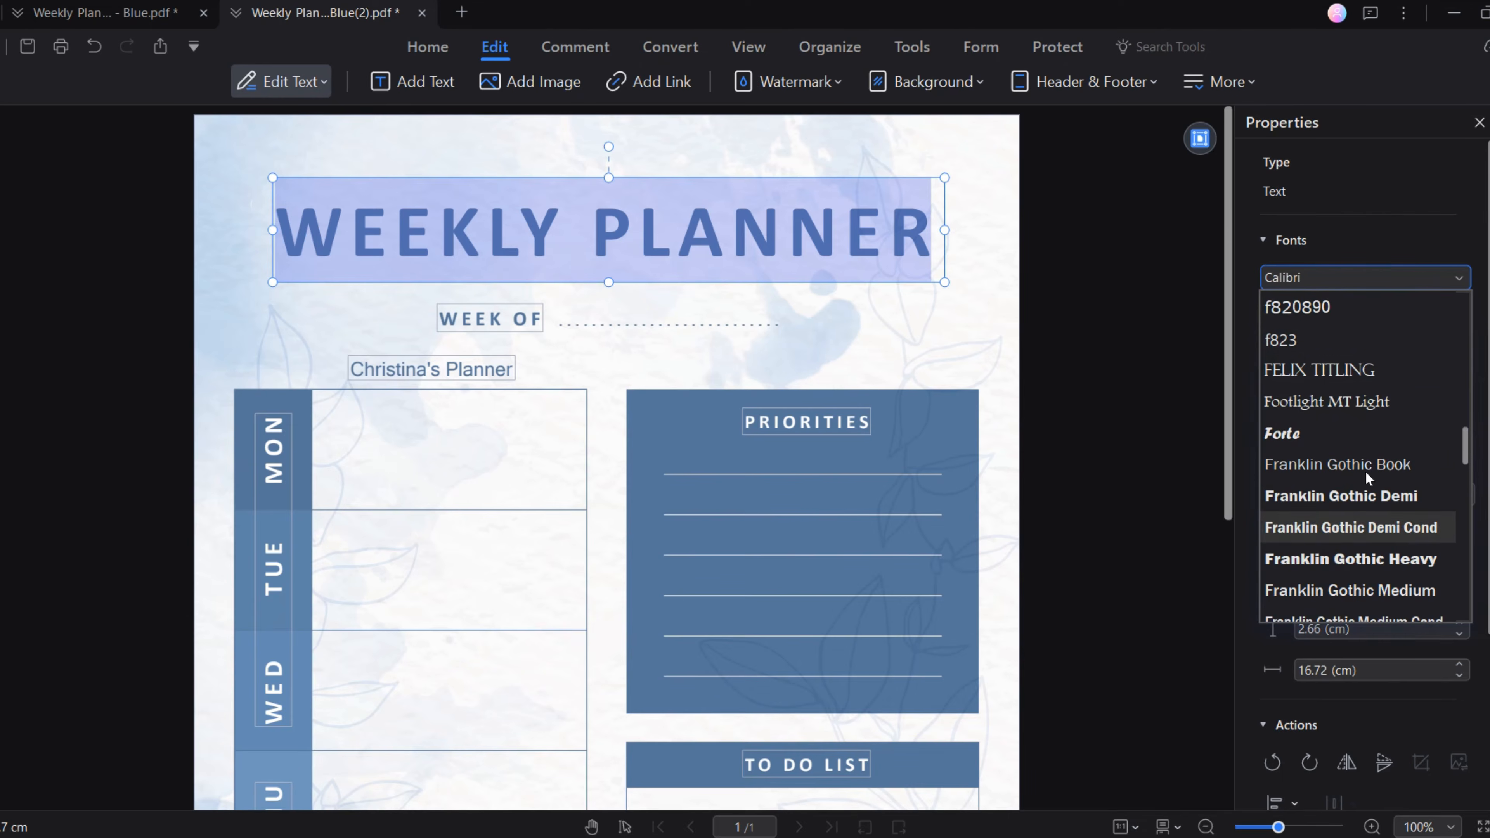
pyautogui.click(1285, 433)
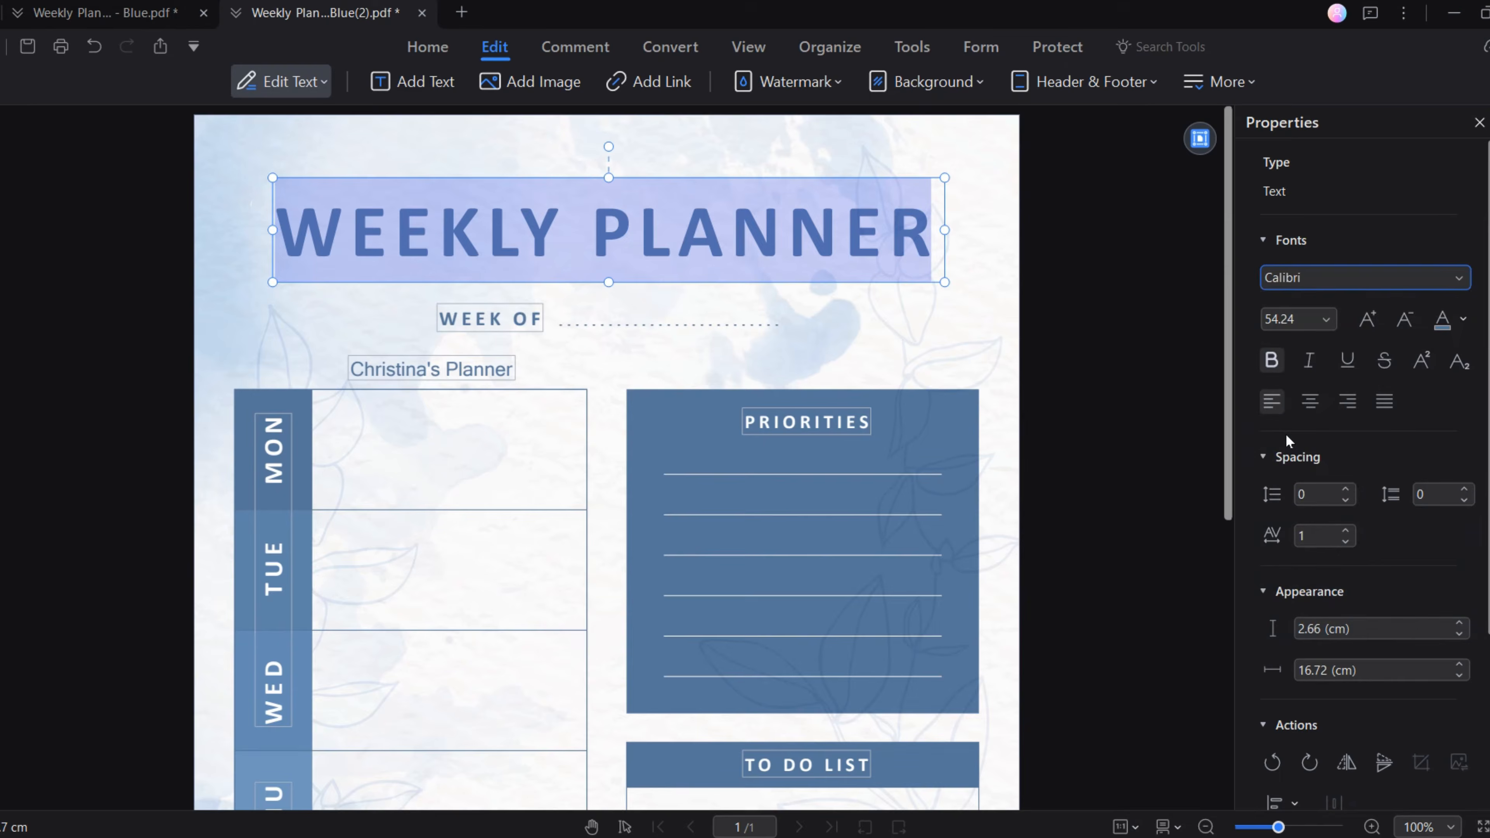
# Set the WEEKLY PLANNER title's font size to 48 and widen its text box to the right
pyautogui.click(1313, 313)
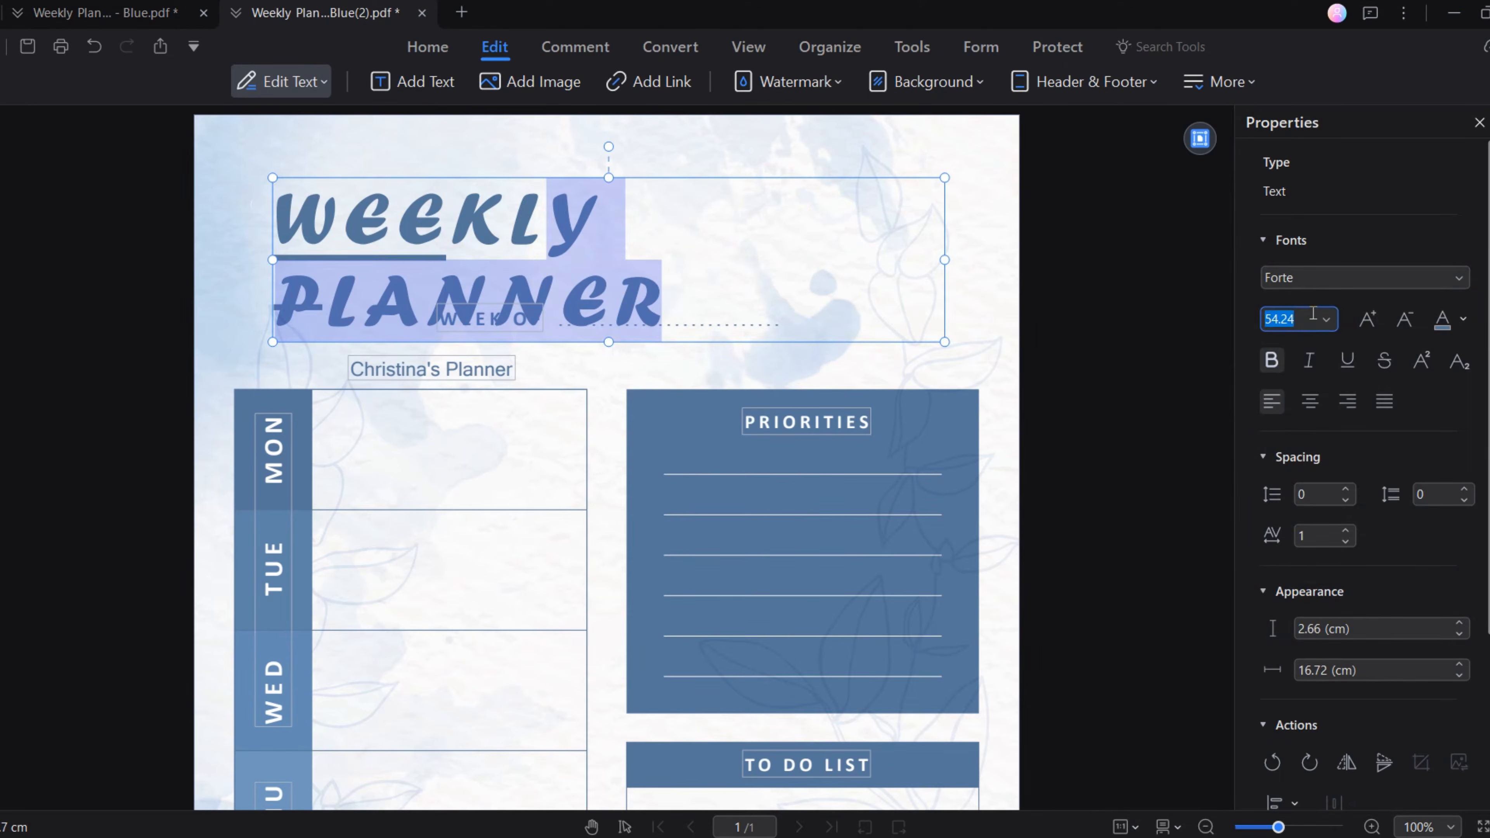
pyautogui.write('48')
pyautogui.click(1373, 235)
pyautogui.click(1373, 236)
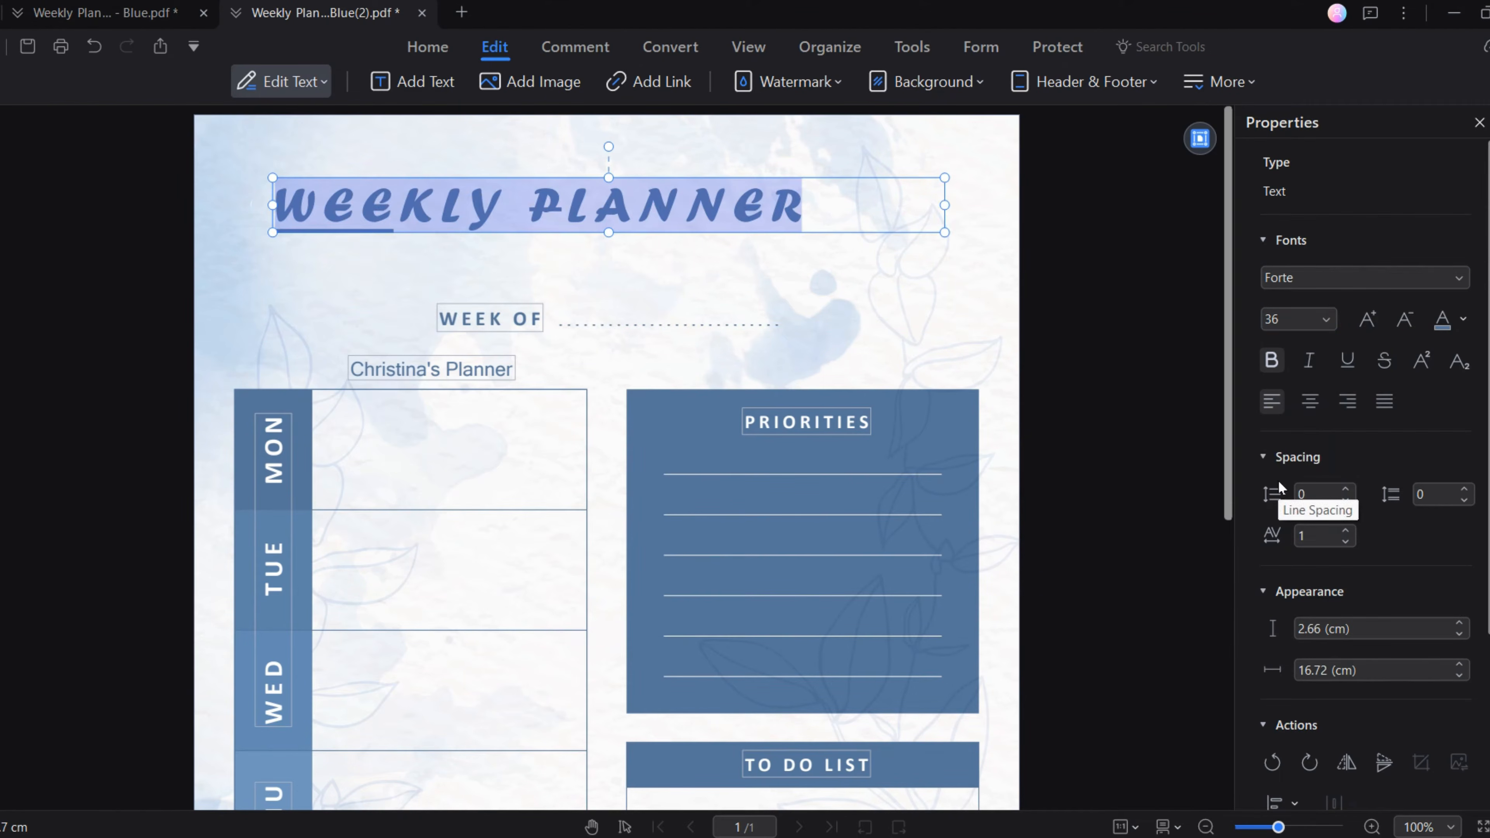
pyautogui.click(1327, 325)
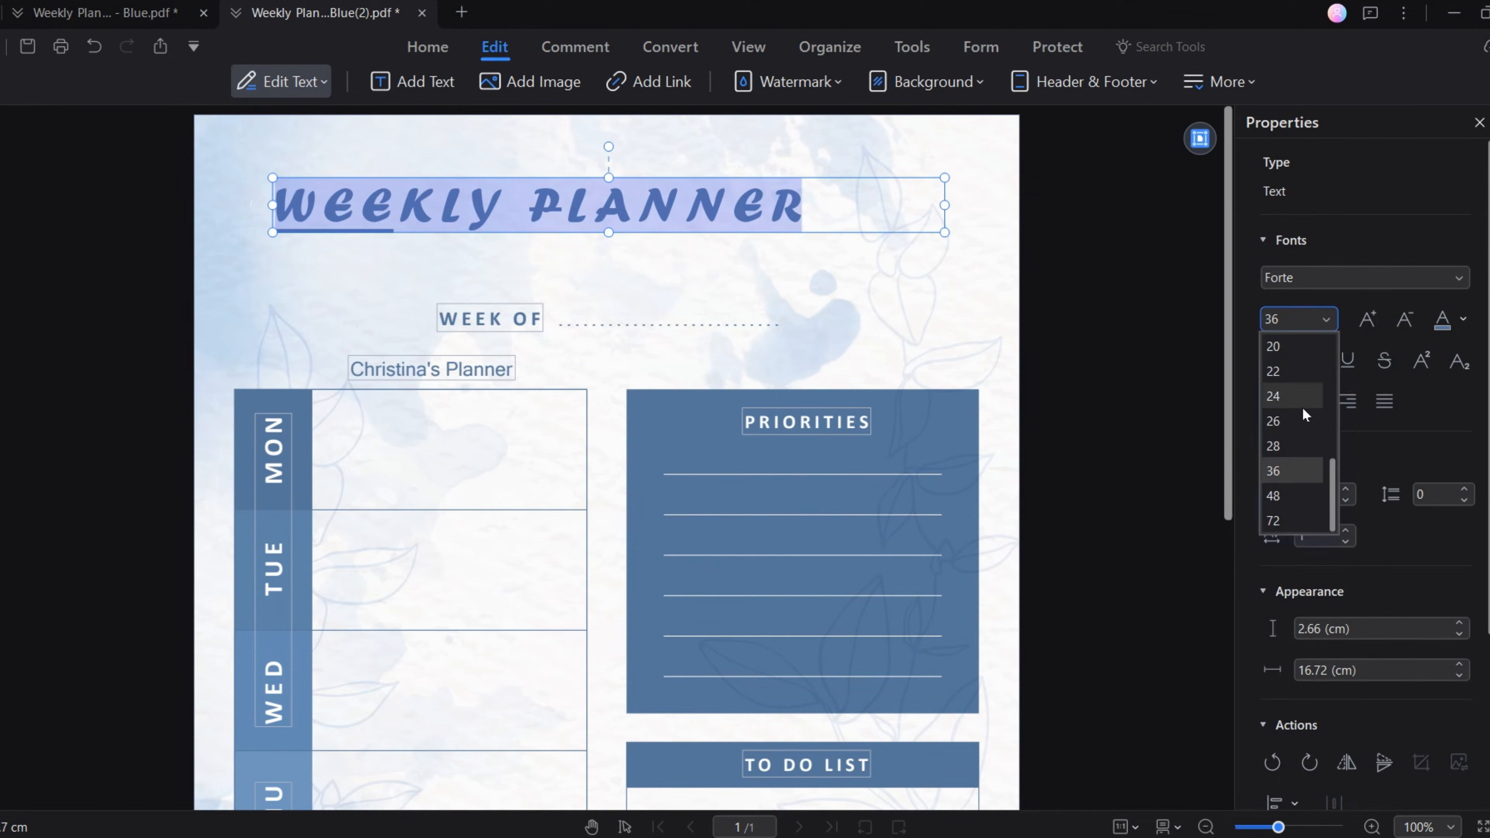
pyautogui.click(1278, 492)
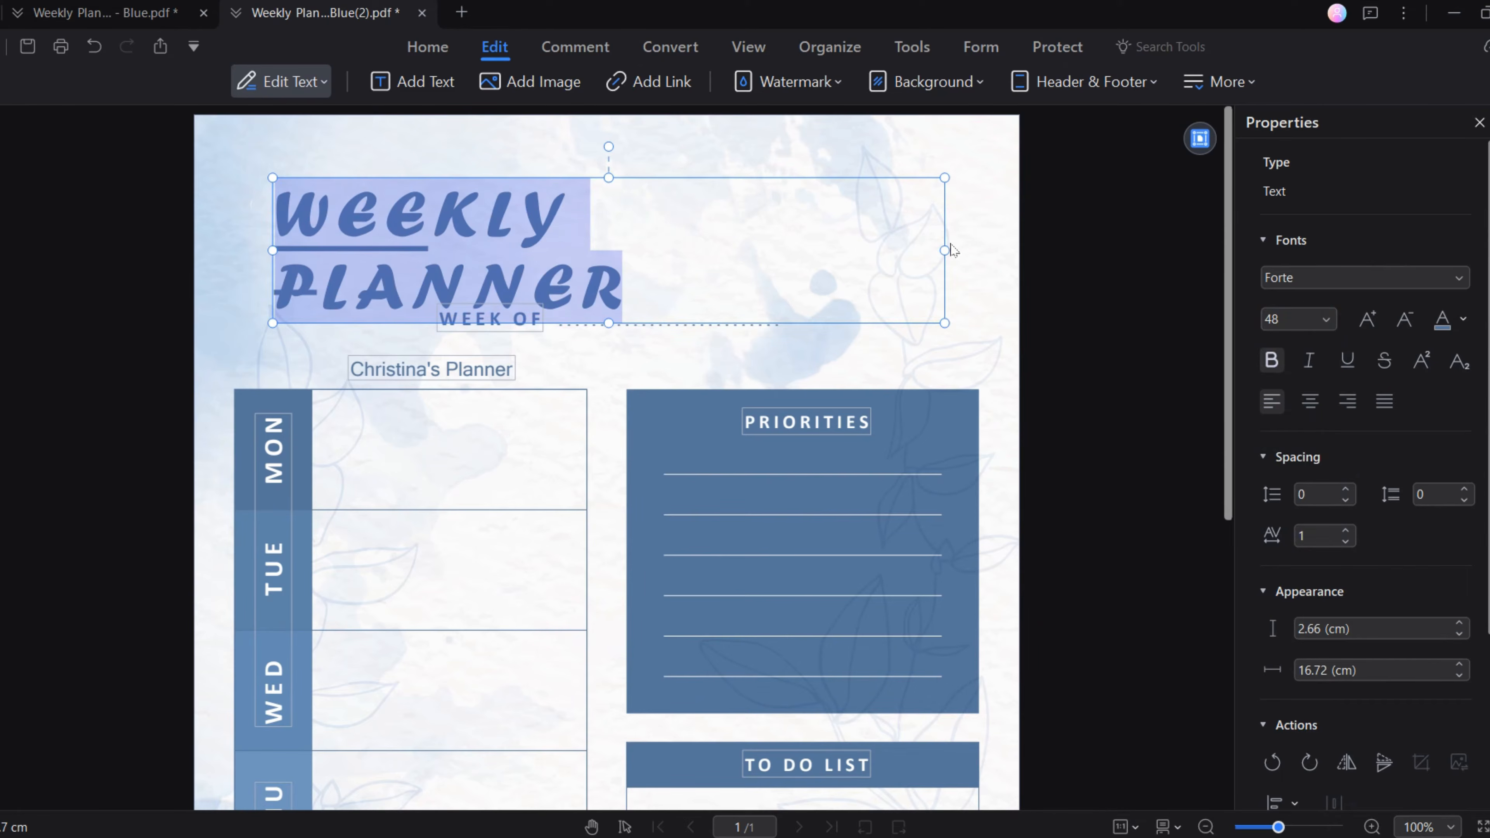
pyautogui.moveTo(941, 251); pyautogui.dragTo(1006, 250)
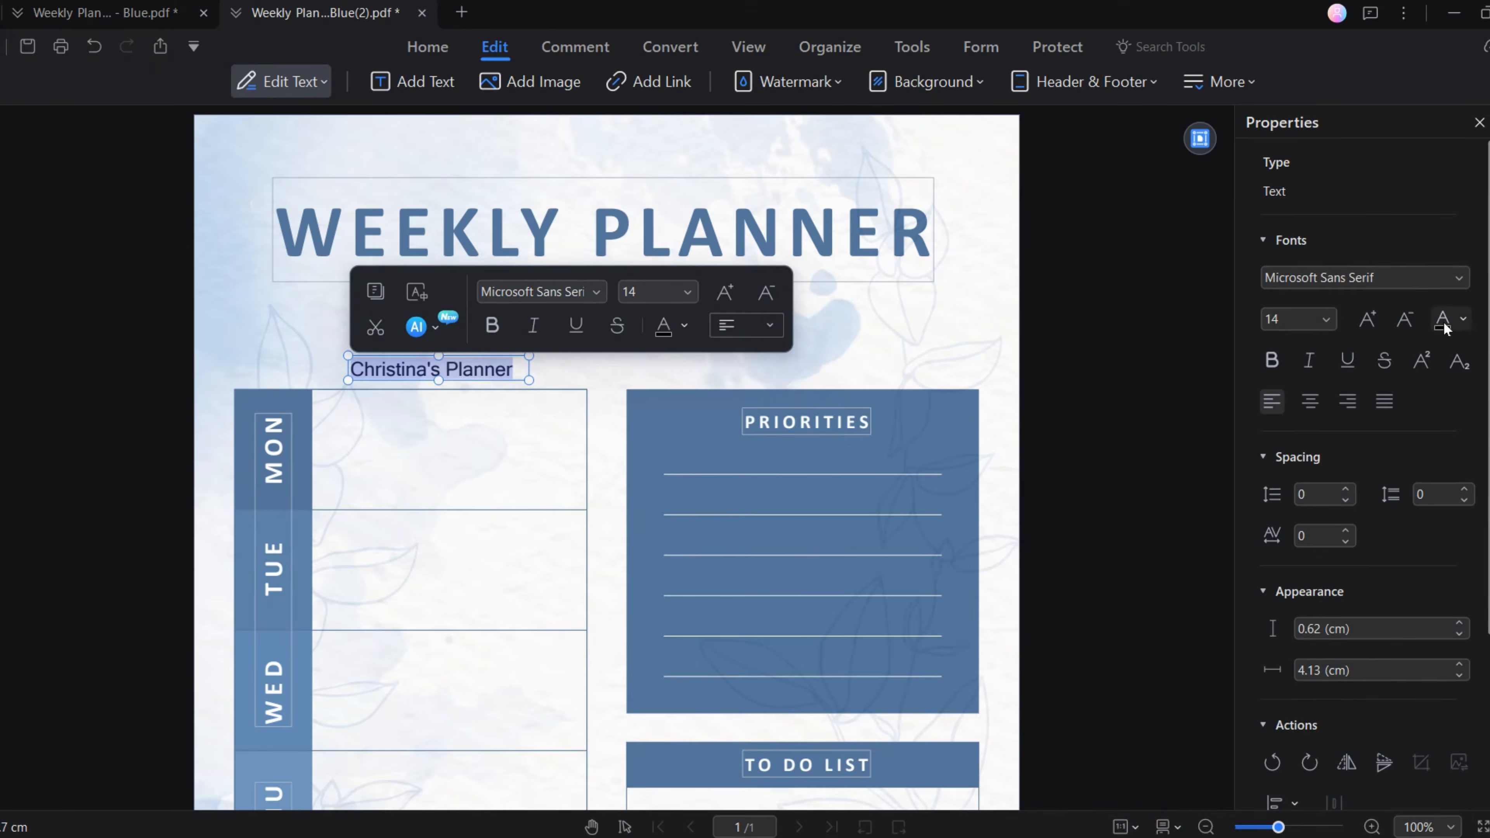
# Recolour the owner's name line above the Monday row with the Color Absorber, matching the planner's blue
pyautogui.click(1449, 320)
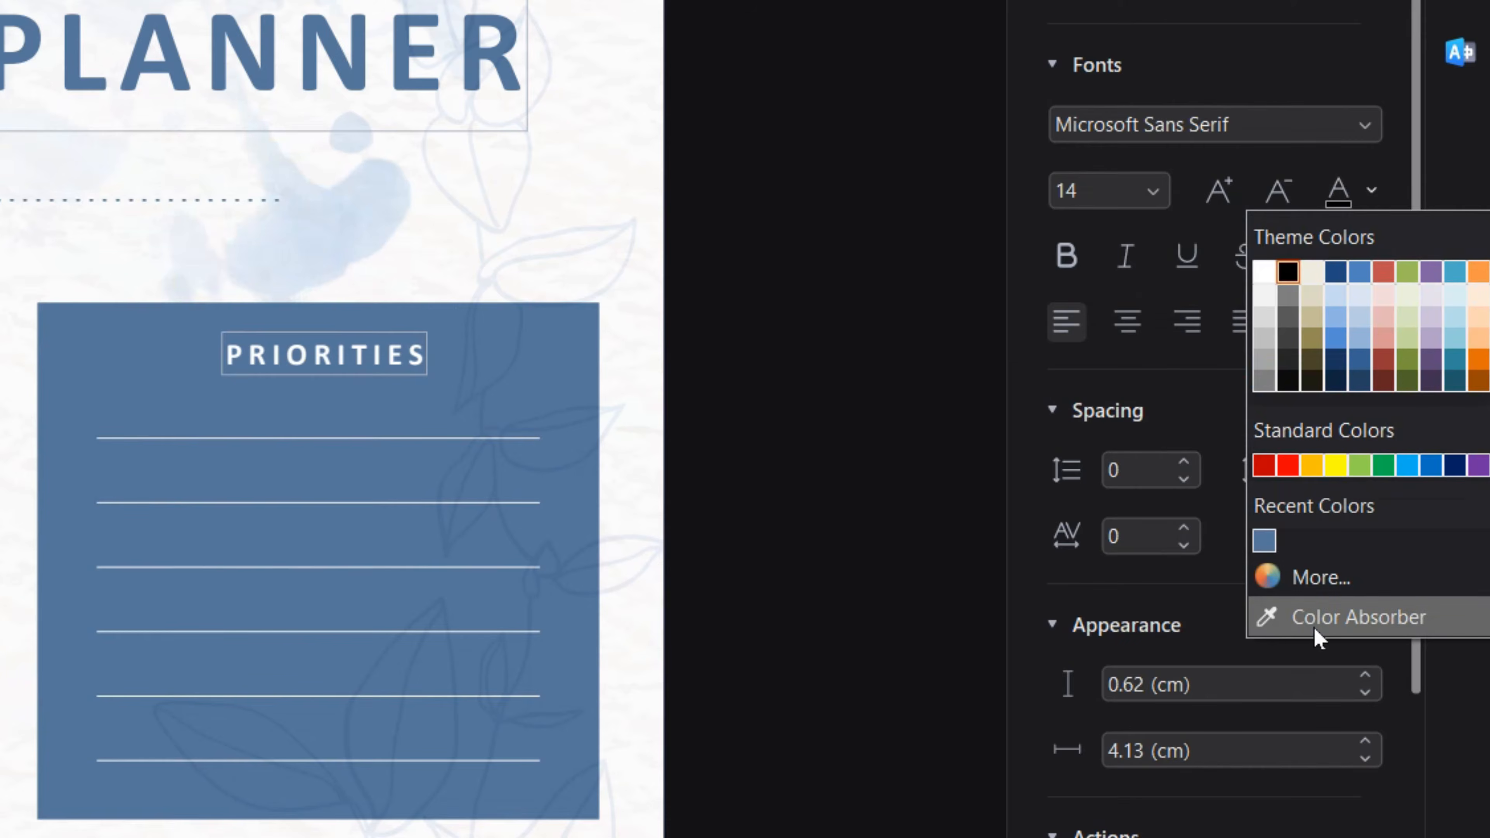
pyautogui.click(1367, 610)
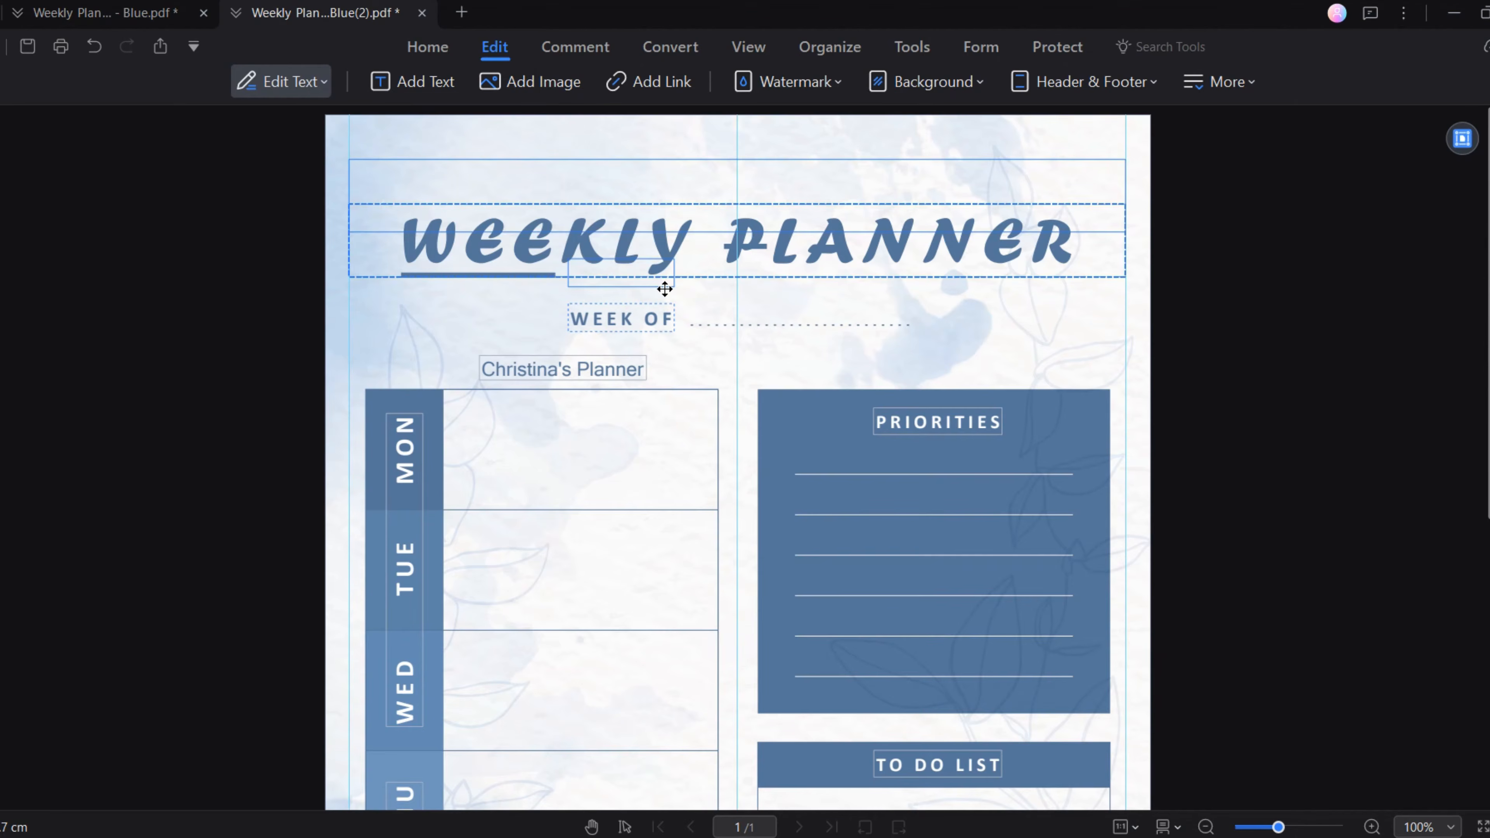
# Move the WEEKLY PLANNER title and the WEEK OF label up together, then deselect them
pyautogui.moveTo(665, 289); pyautogui.dragTo(665, 289)
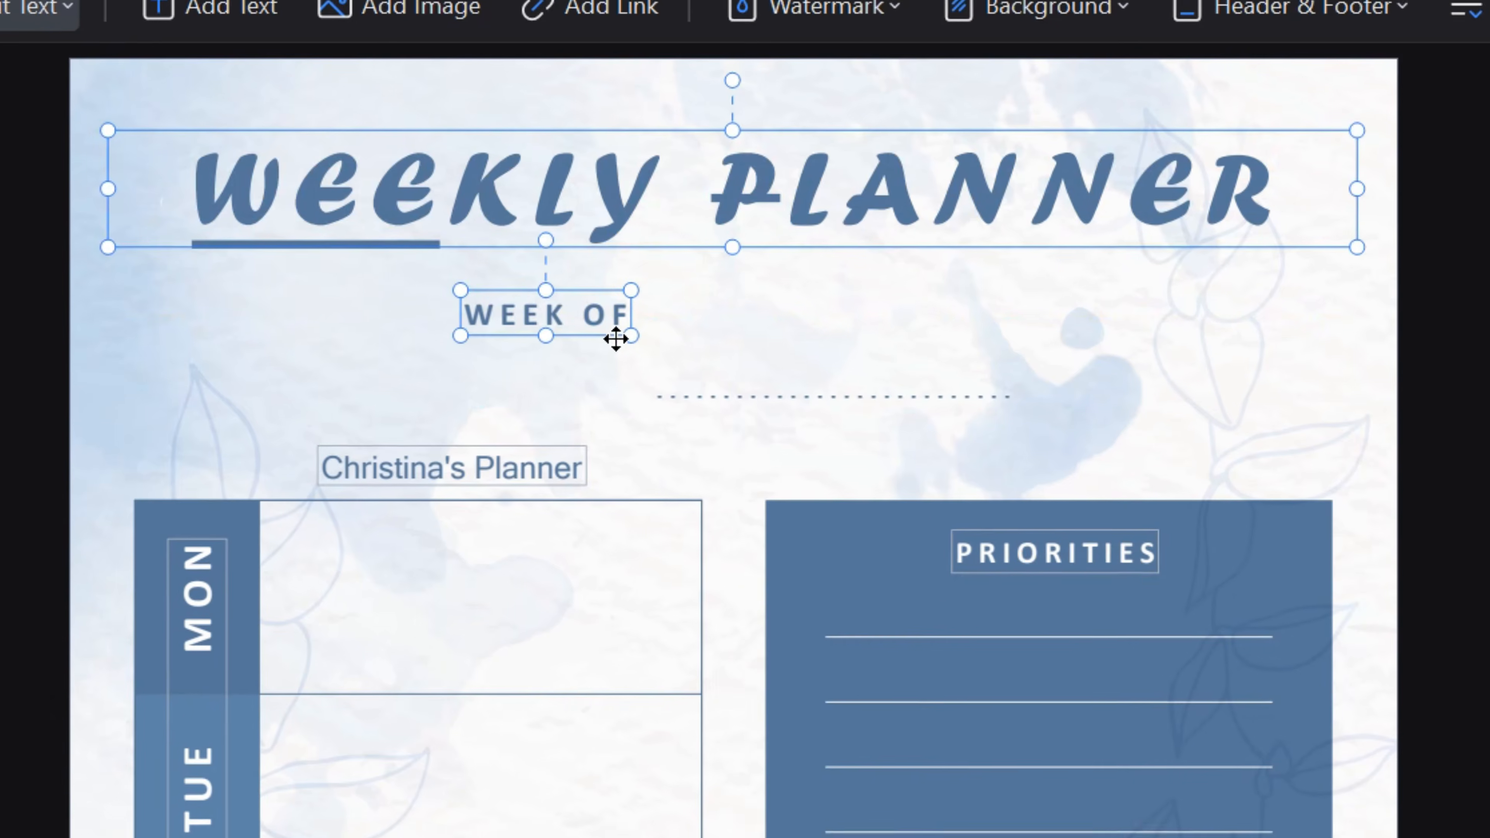
pyautogui.click(1194, 401)
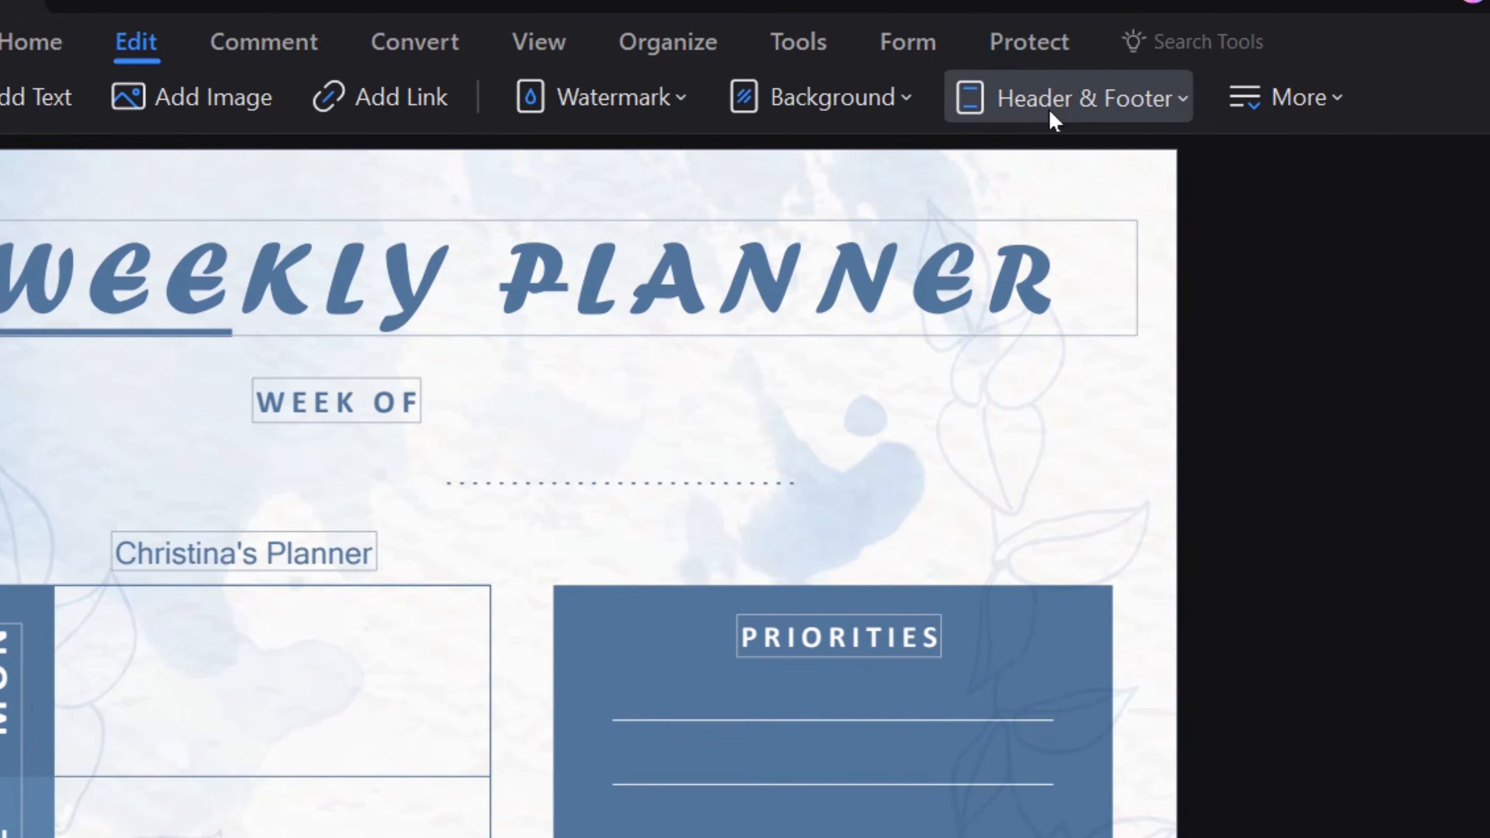
# Add a page header with the quote "Education is not the filling of a pail, but the lighting of a fire"
pyautogui.click(1063, 103)
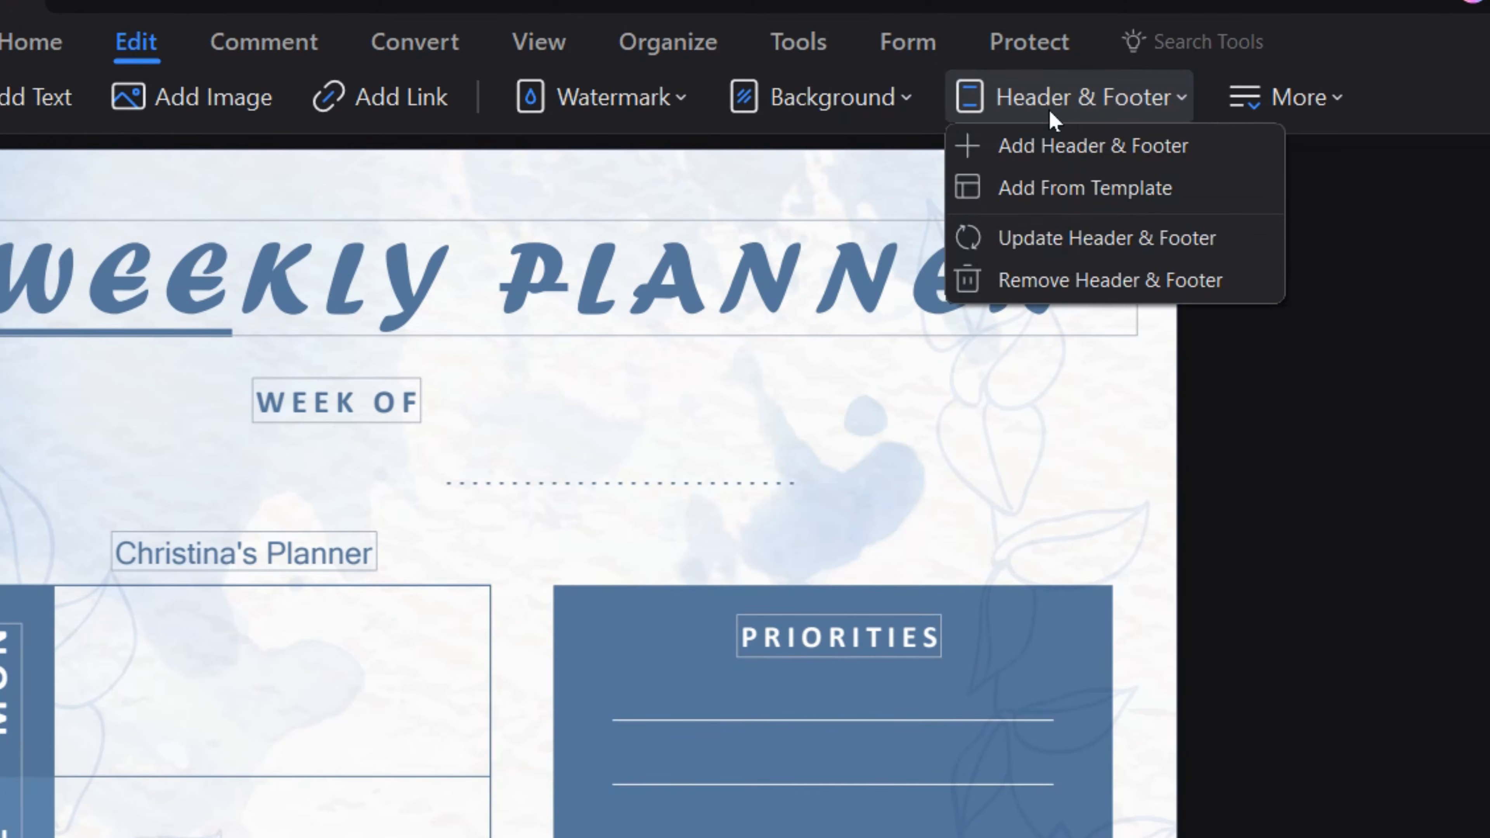
pyautogui.click(1069, 154)
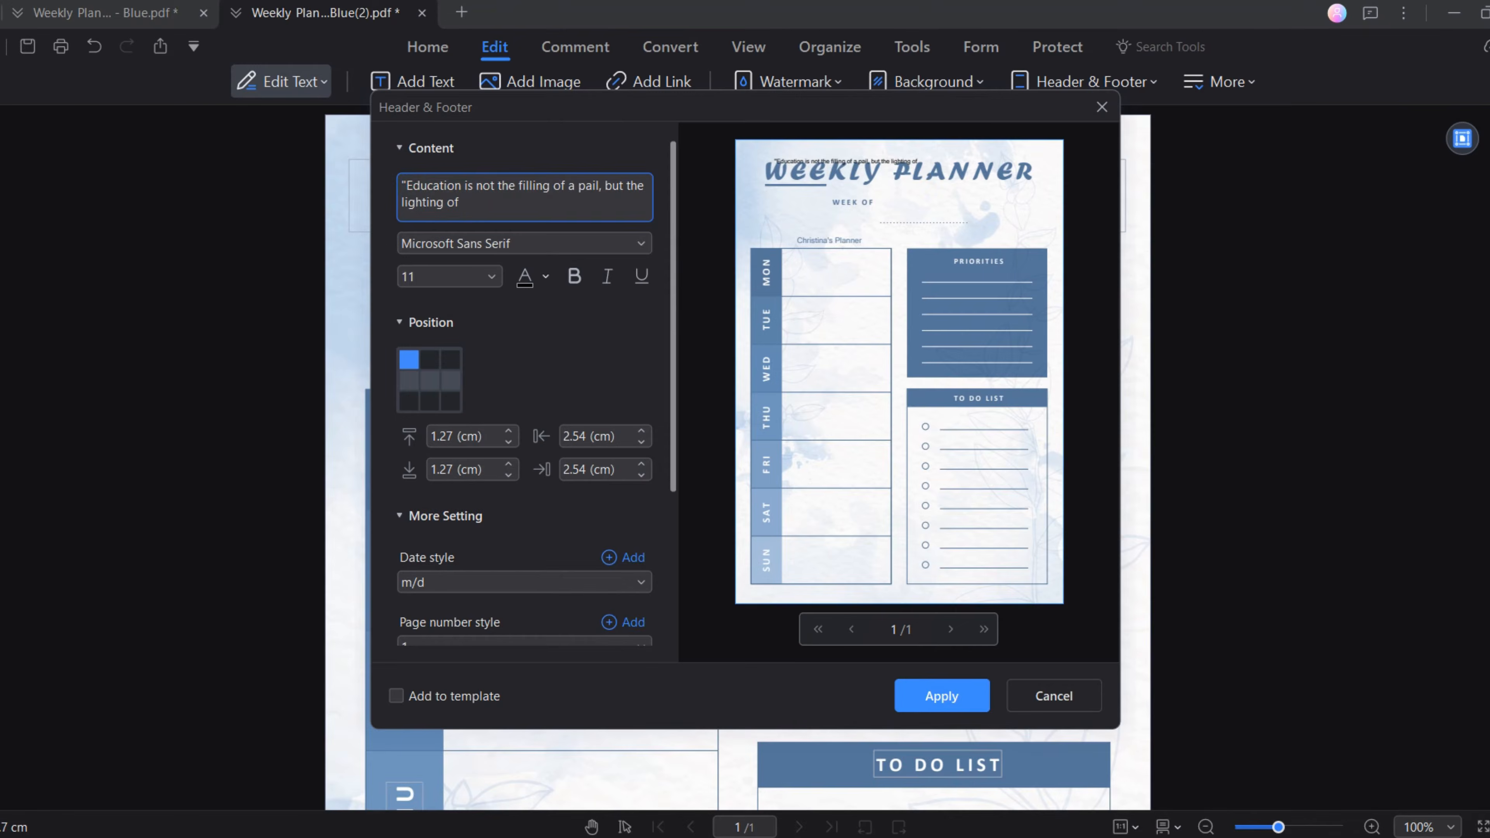
pyautogui.write('a fire"')
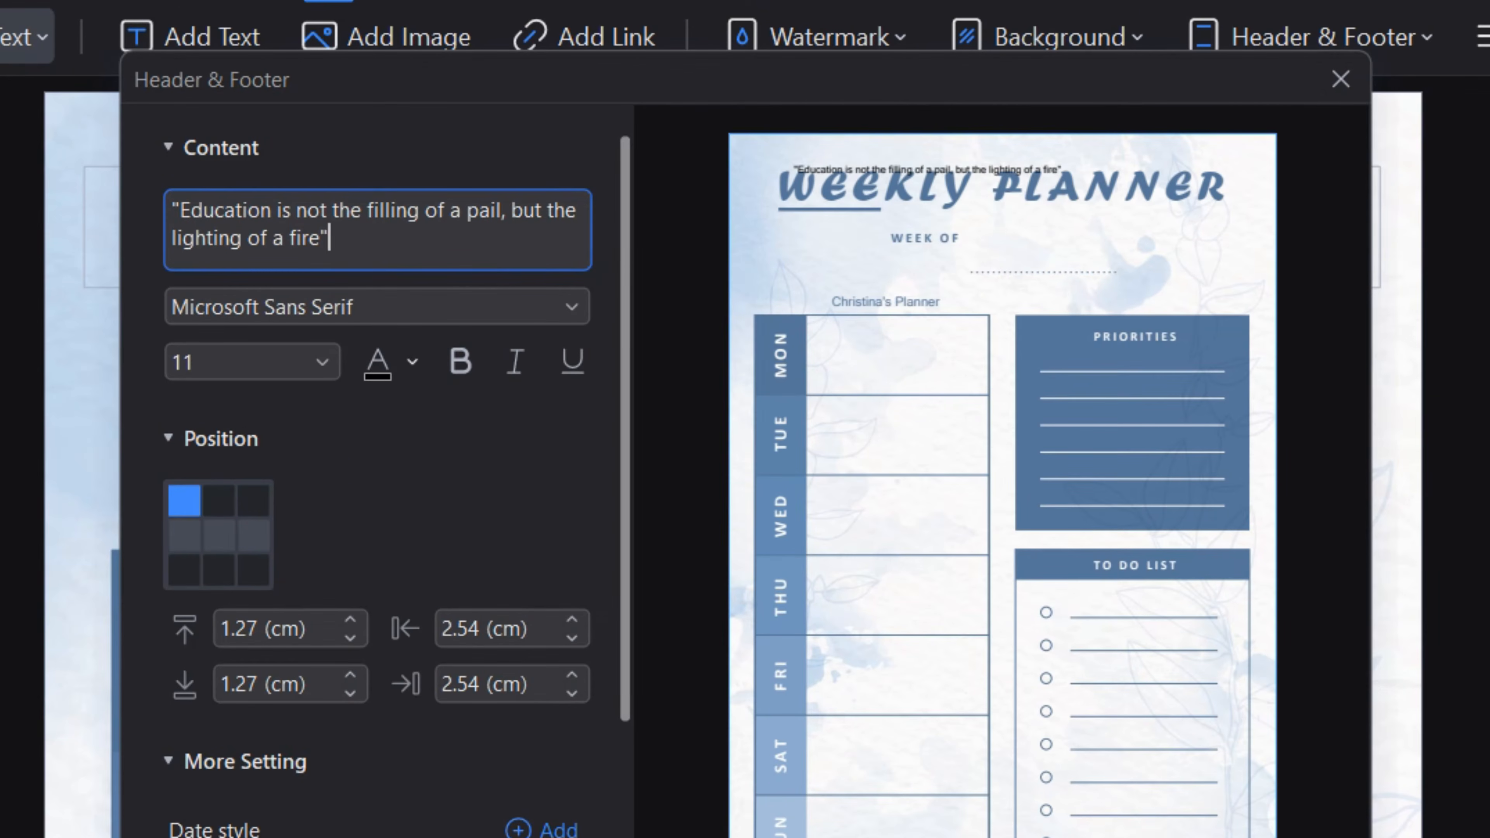
# Format the header quote in Lucida Handwriting with the recent planner blue, place it at the page's top centre, and apply it
pyautogui.click(412, 361)
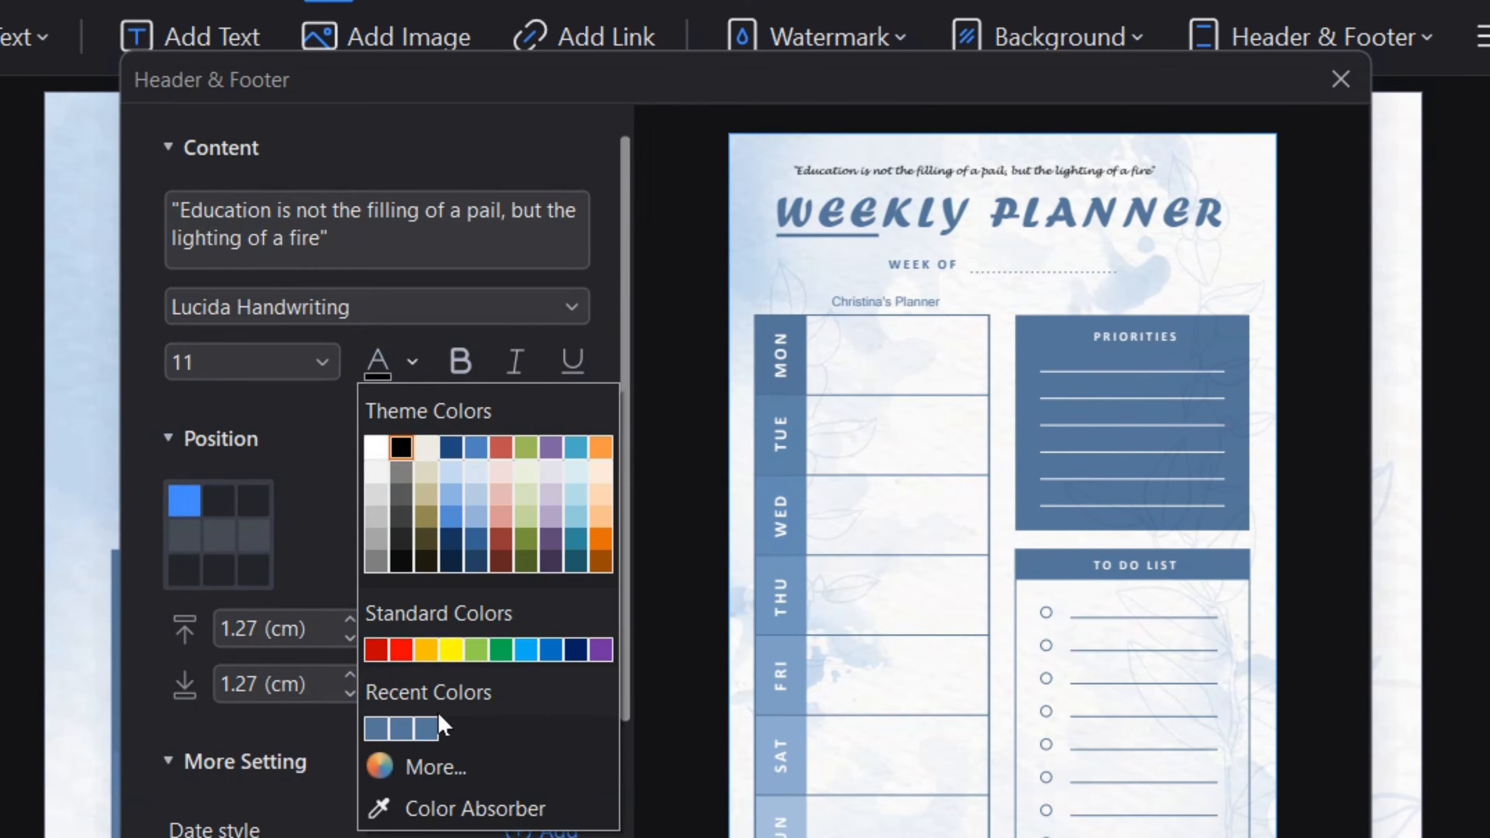
pyautogui.click(426, 728)
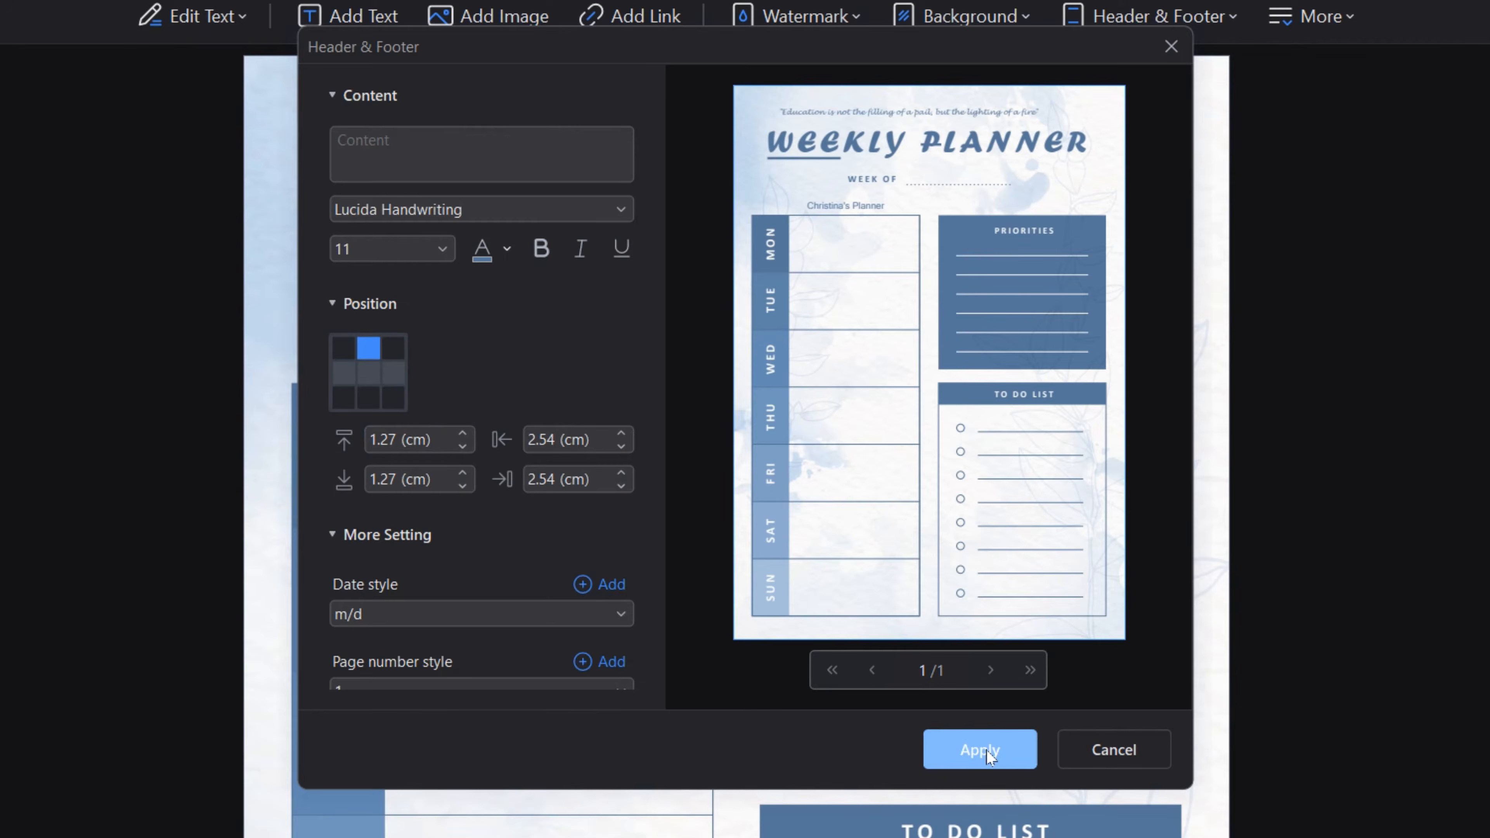
pyautogui.click(991, 752)
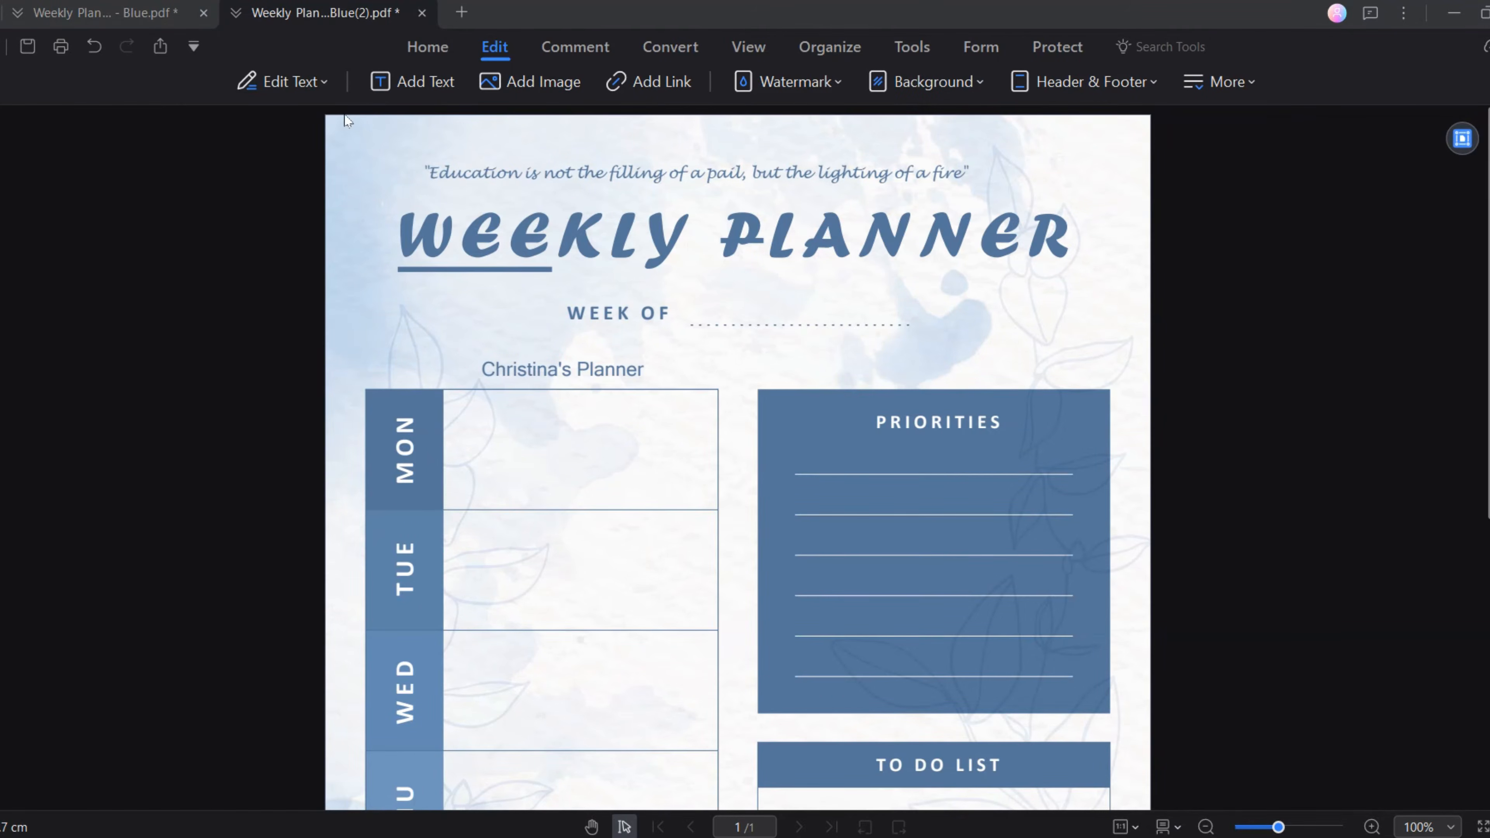
# Switch to image editing, insert the flower picture, and place it small before the start of the header quote
pyautogui.click(321, 81)
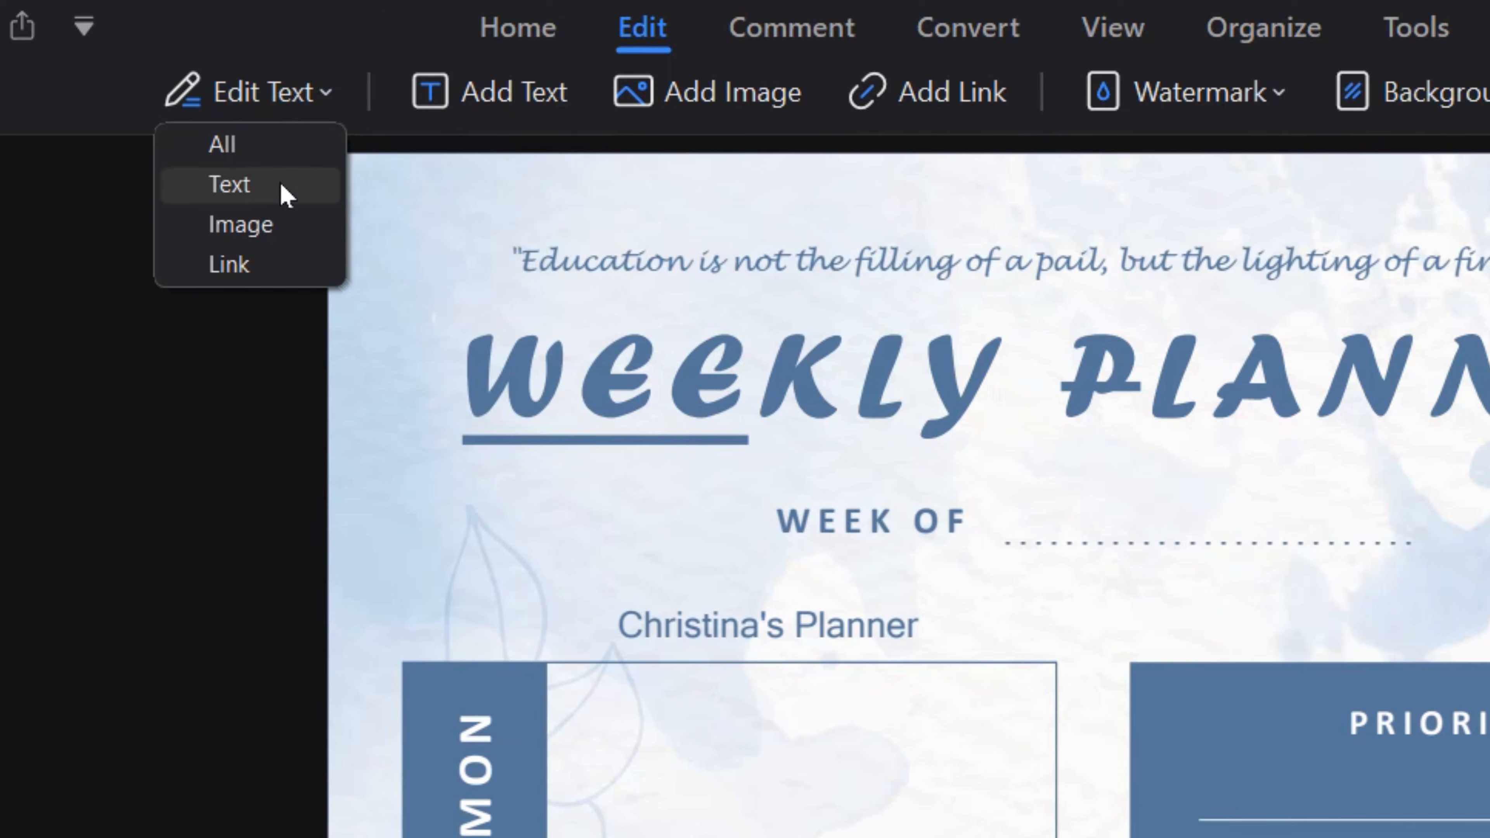
pyautogui.click(271, 225)
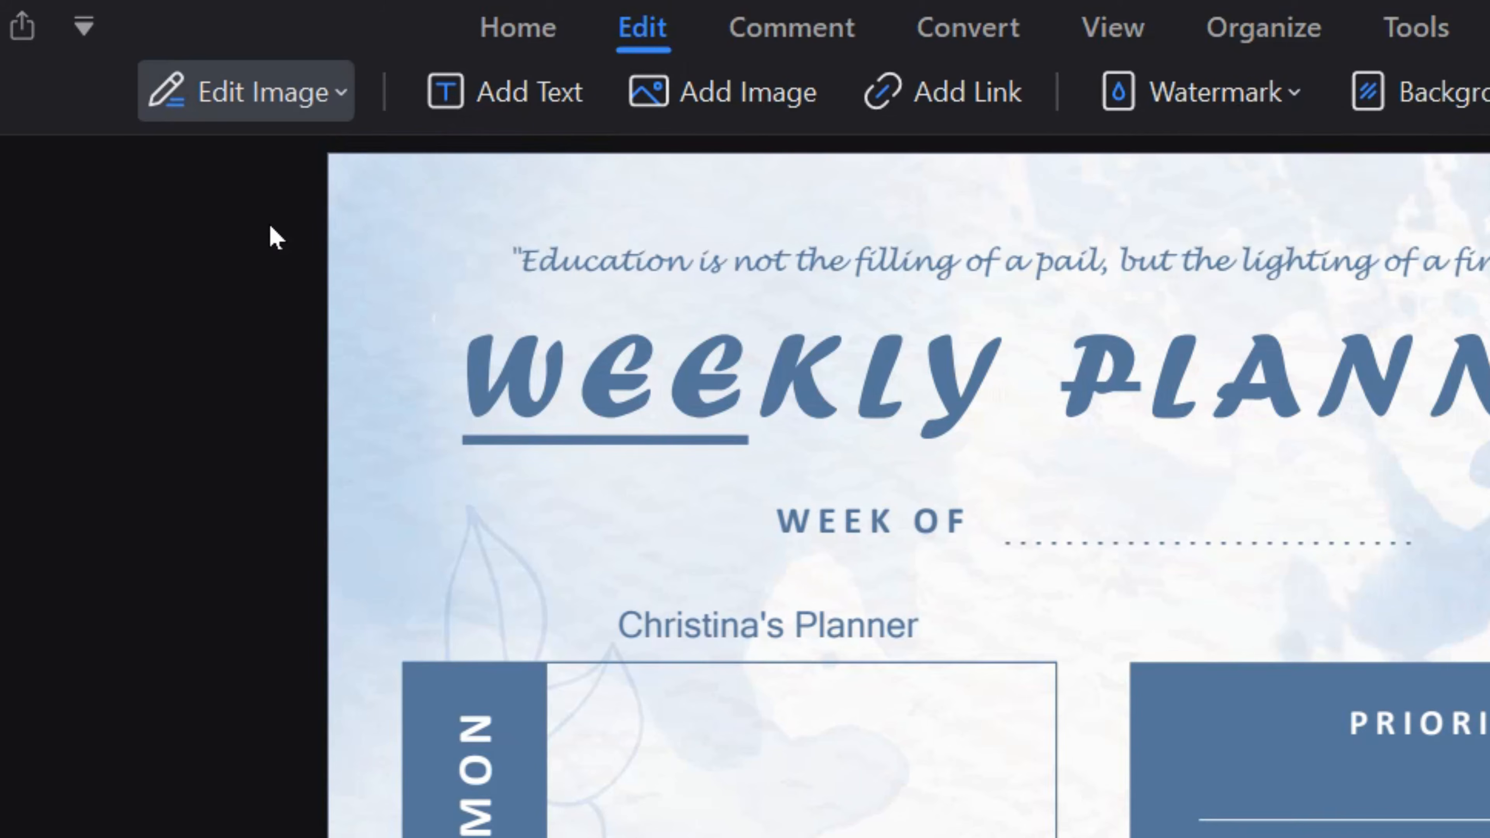
pyautogui.click(667, 109)
pyautogui.doubleClick(58, 342)
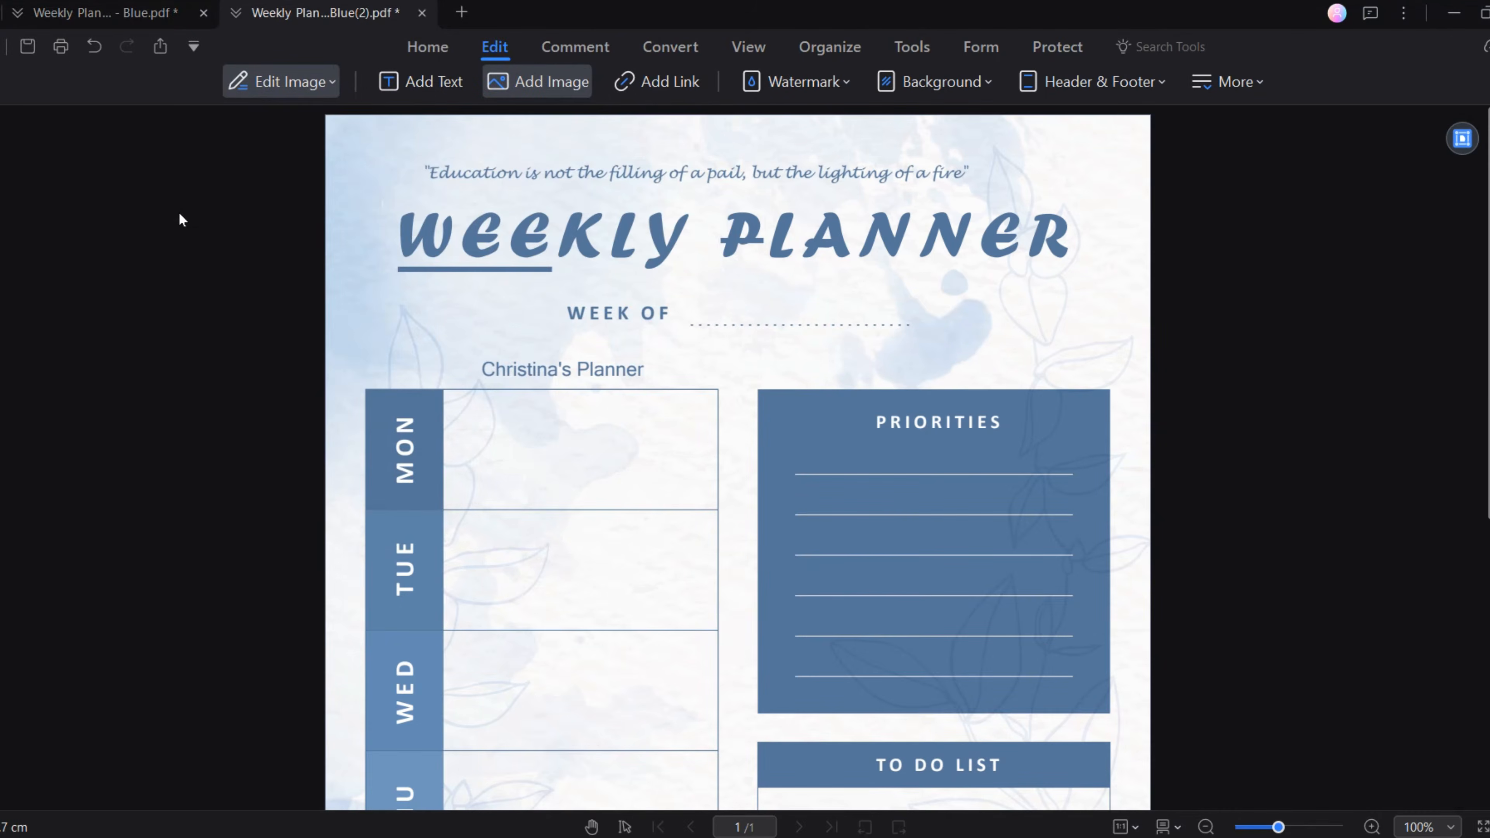
pyautogui.moveTo(565, 422); pyautogui.dragTo(385, 175)
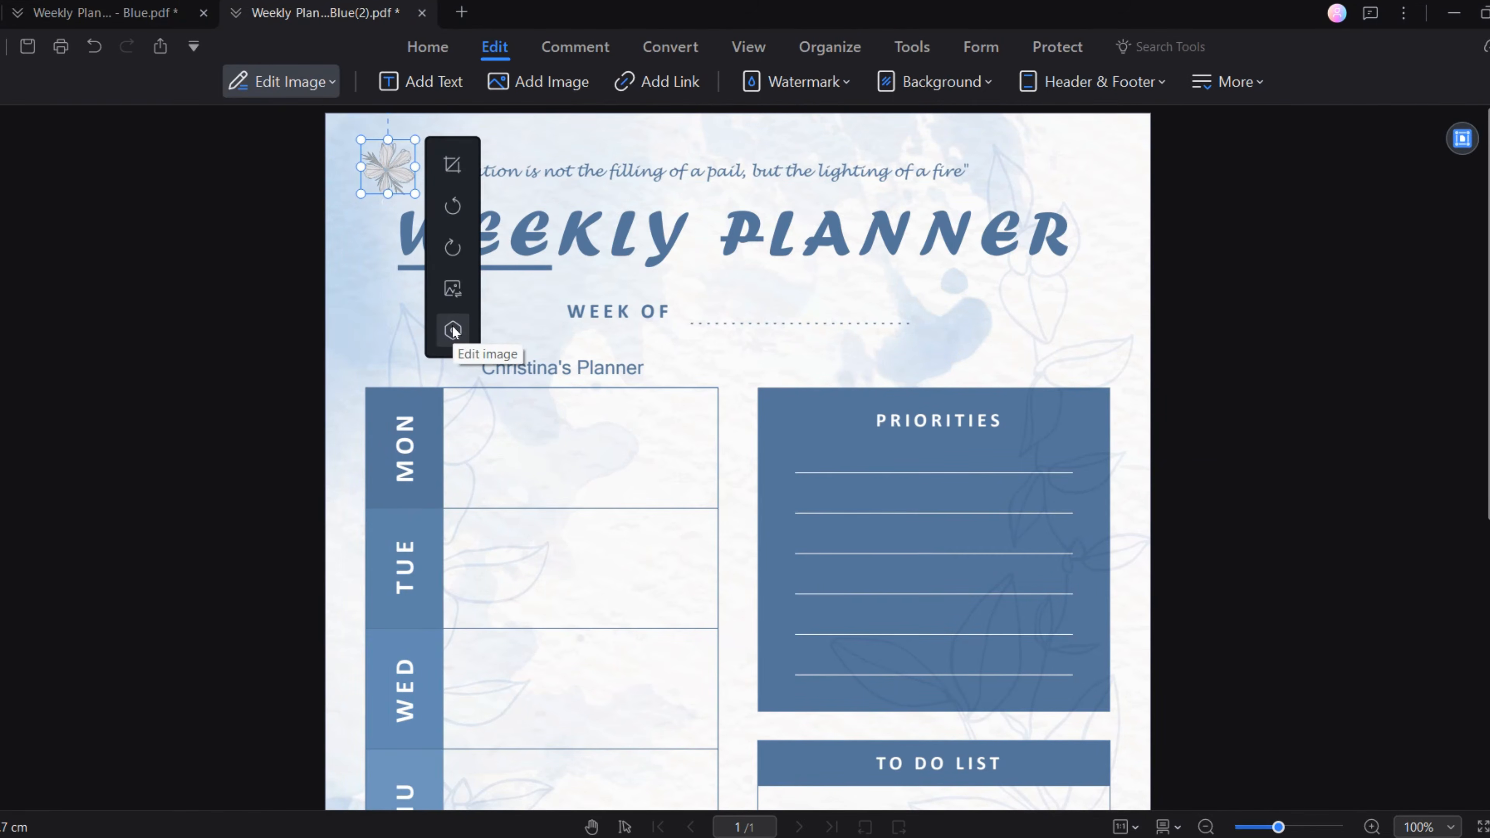
# Lower the opacity of the flower image beside the header quote in its image properties
pyautogui.click(453, 329)
pyautogui.moveTo(1456, 363); pyautogui.dragTo(1378, 364)
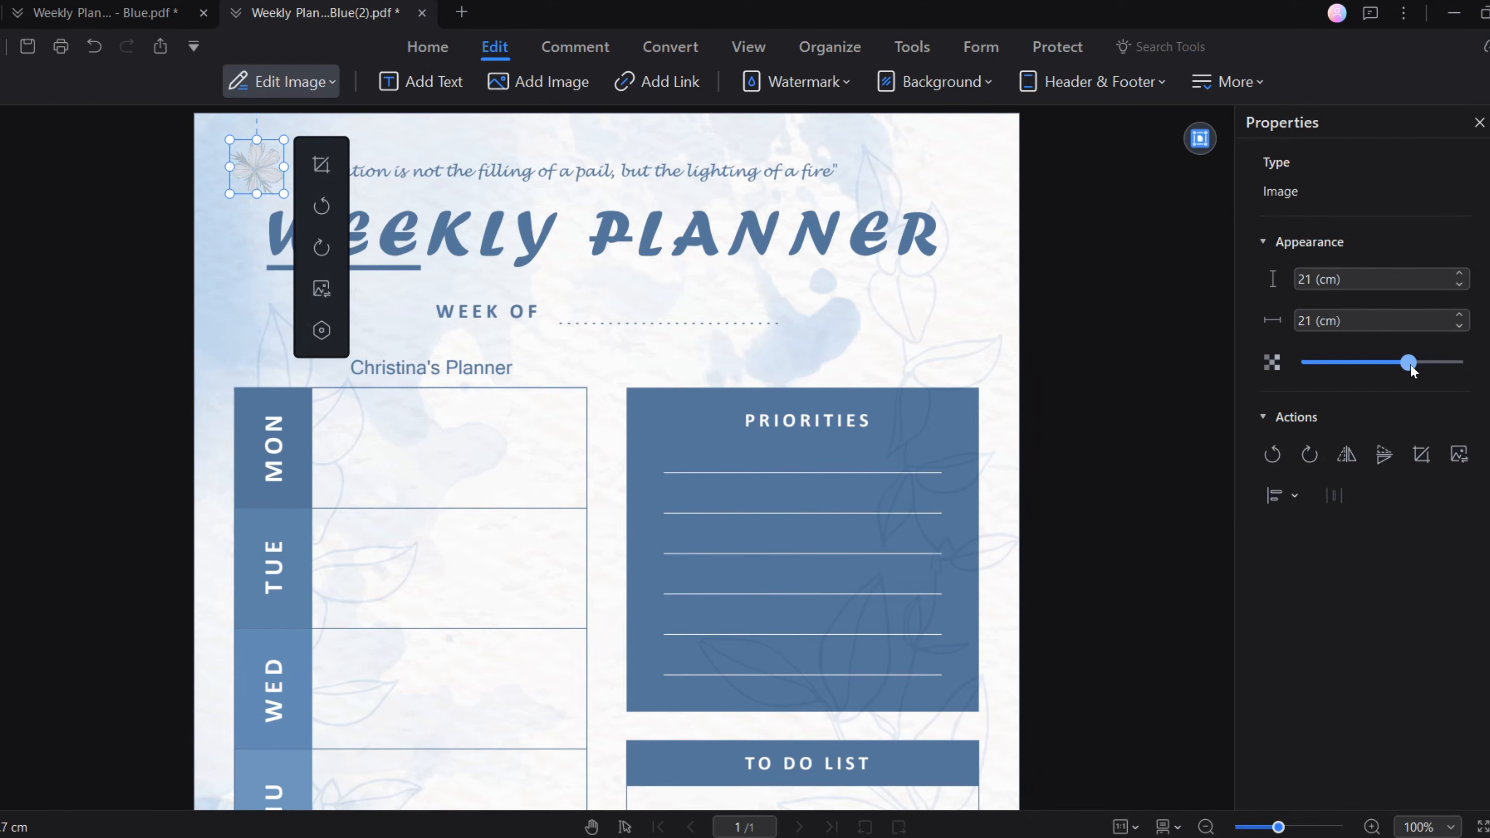
pyautogui.click(1479, 123)
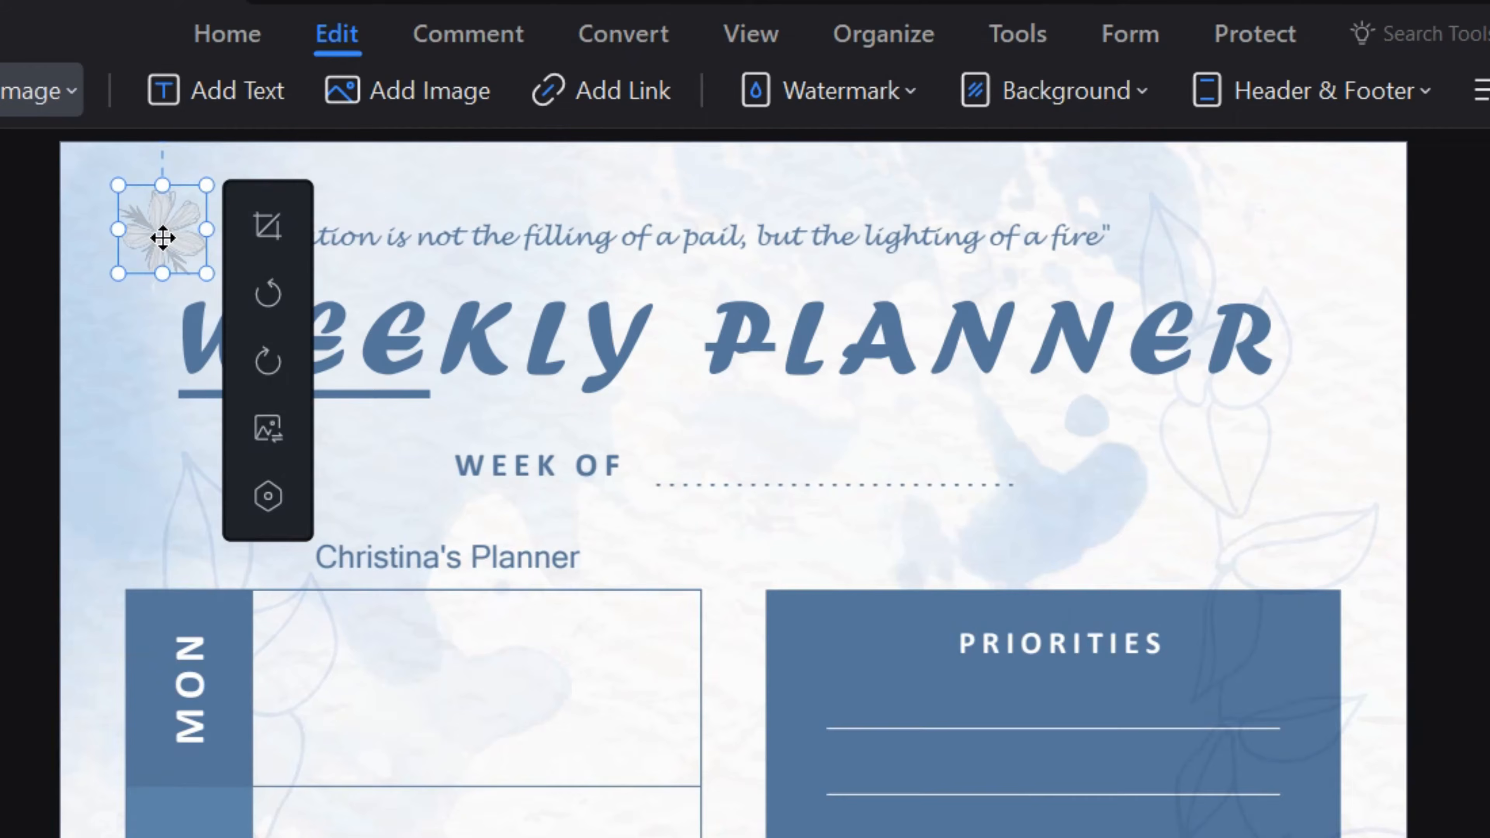
# Duplicate the faded flower image and place the copy just after the end of the header quote
pyautogui.click(1141, 241)
pyautogui.hotkey('ctrl', 'v')
pyautogui.moveTo(1206, 287); pyautogui.dragTo(1189, 241)
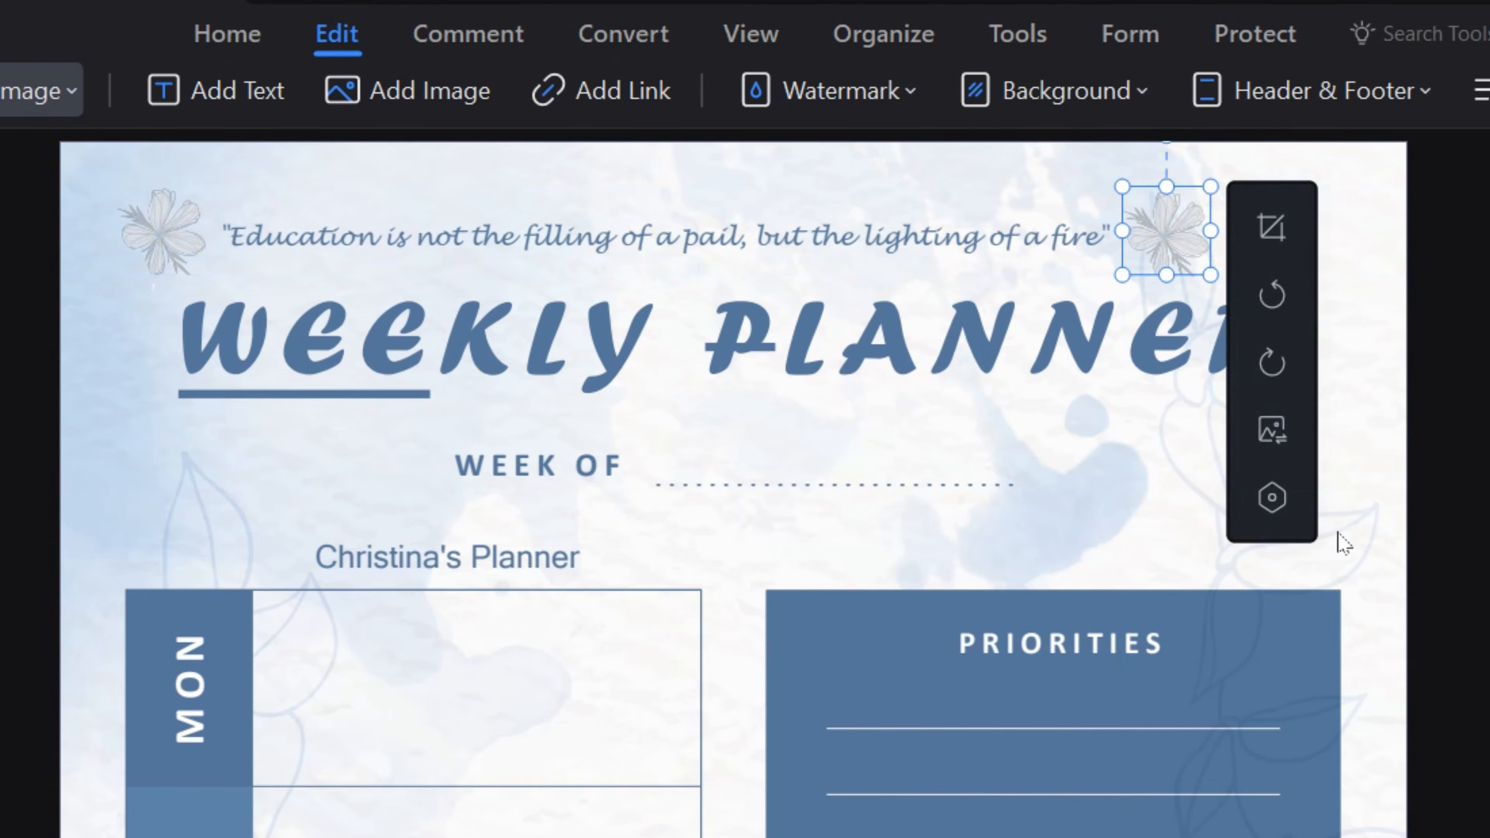
pyautogui.click(1364, 566)
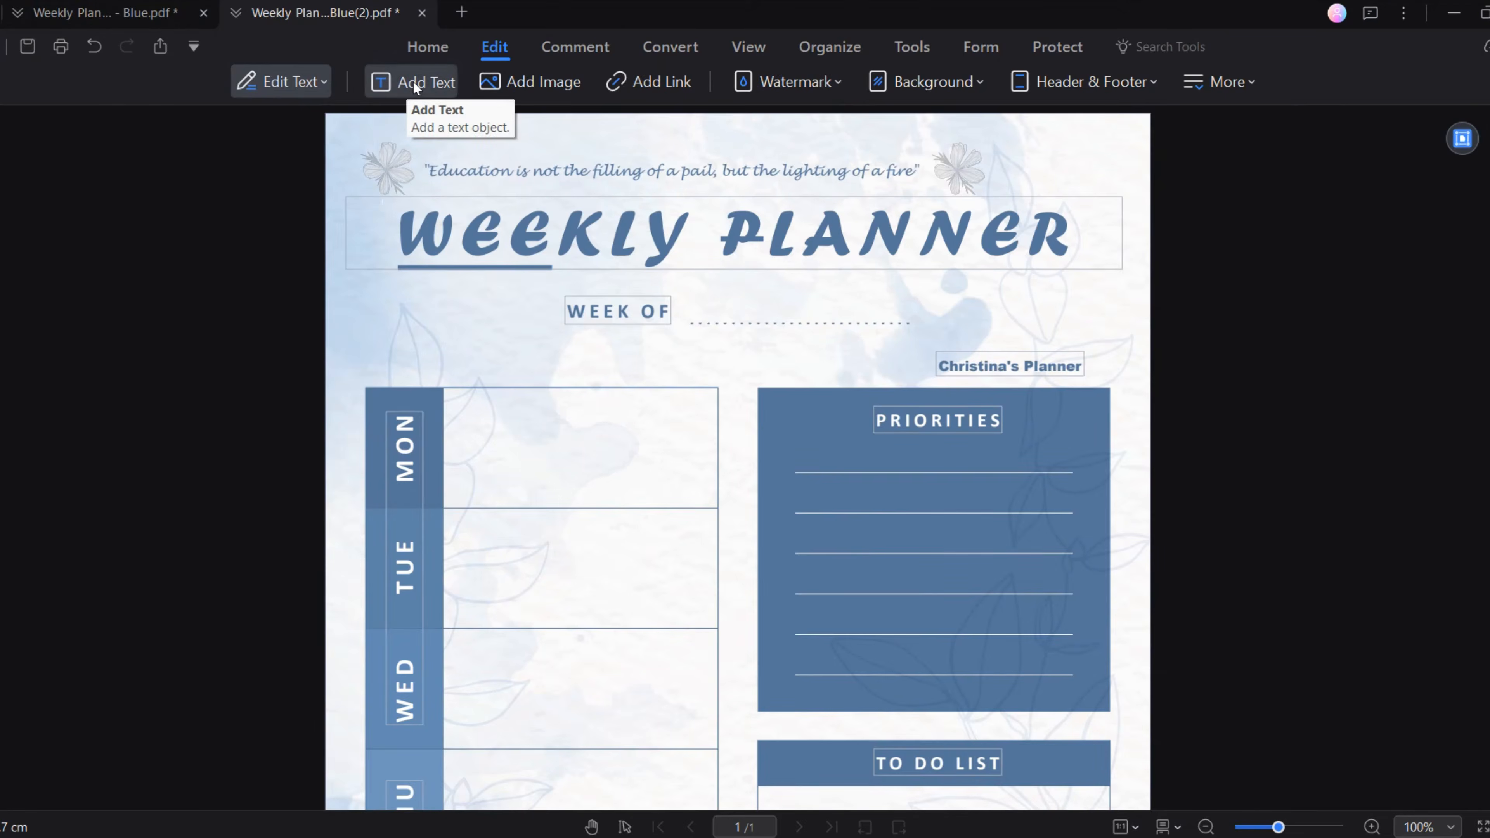
# Add a text box in the Monday row with the tasks "Complete the reading of Chapter 2" and "Summarize and prepare for the pre-class discussion"
pyautogui.click(405, 81)
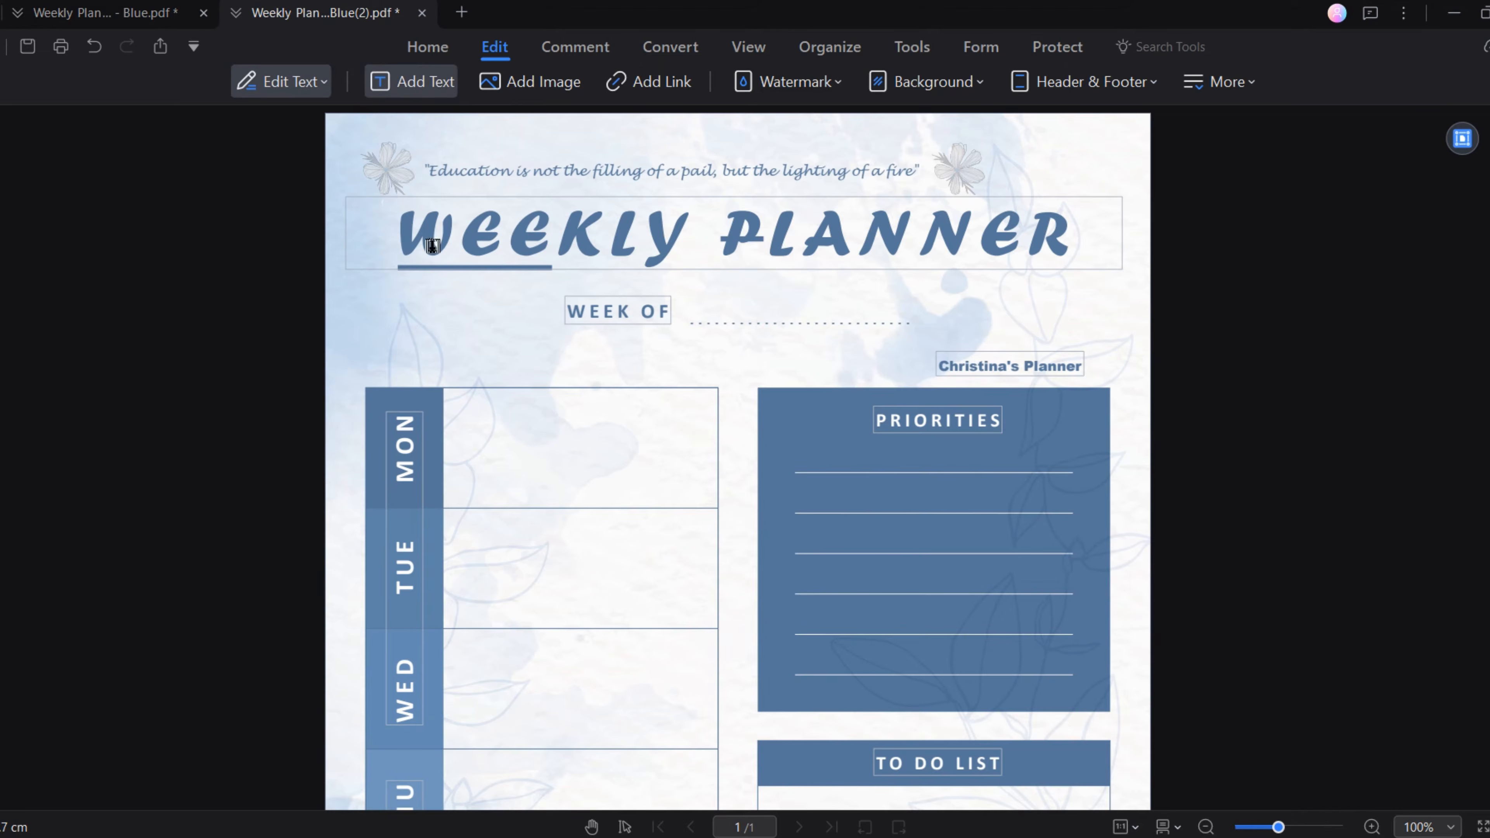
pyautogui.click(469, 421)
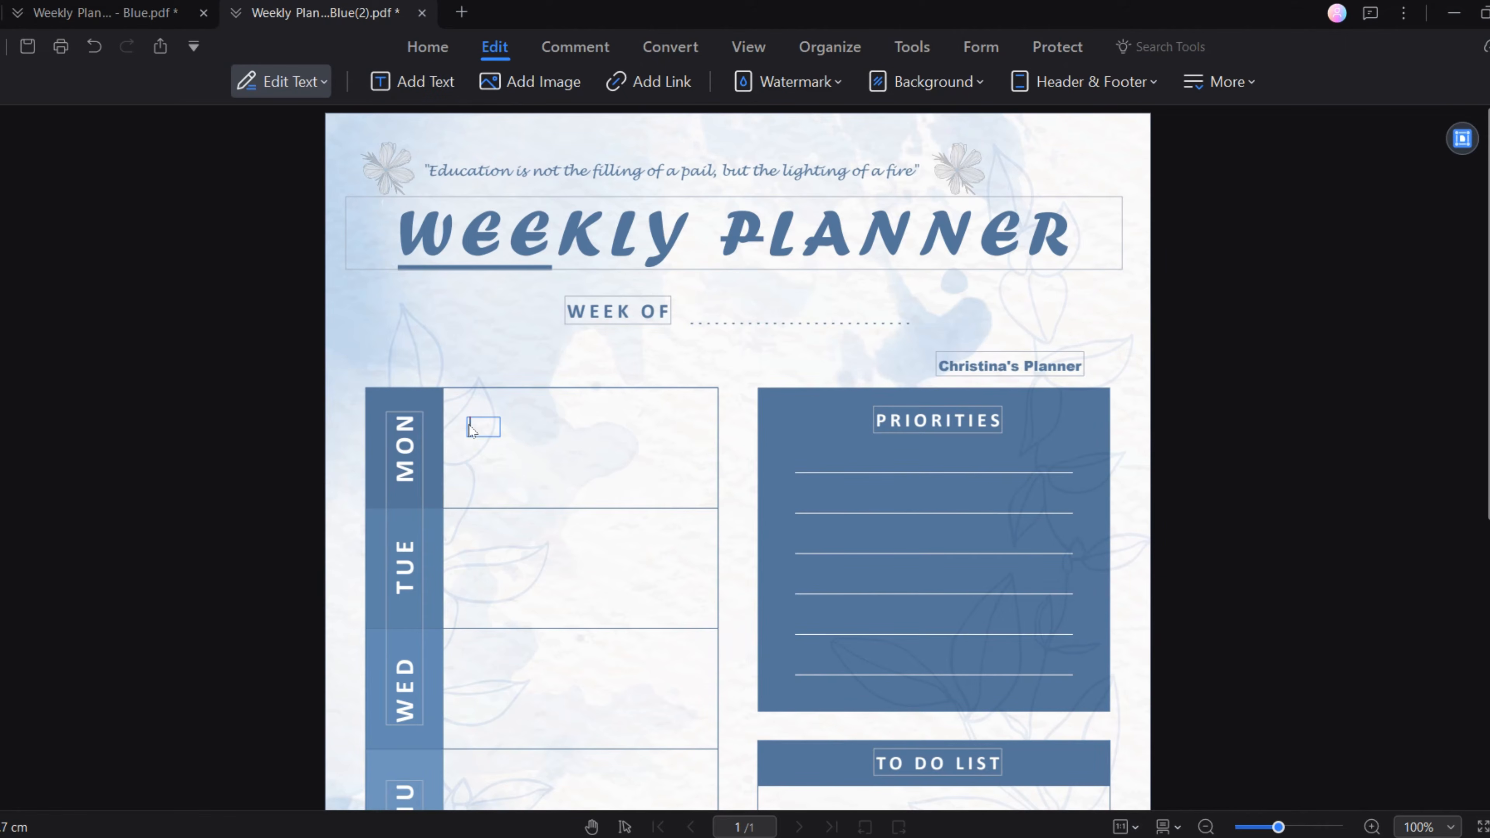
pyautogui.hotkey('ctrl', 'v')
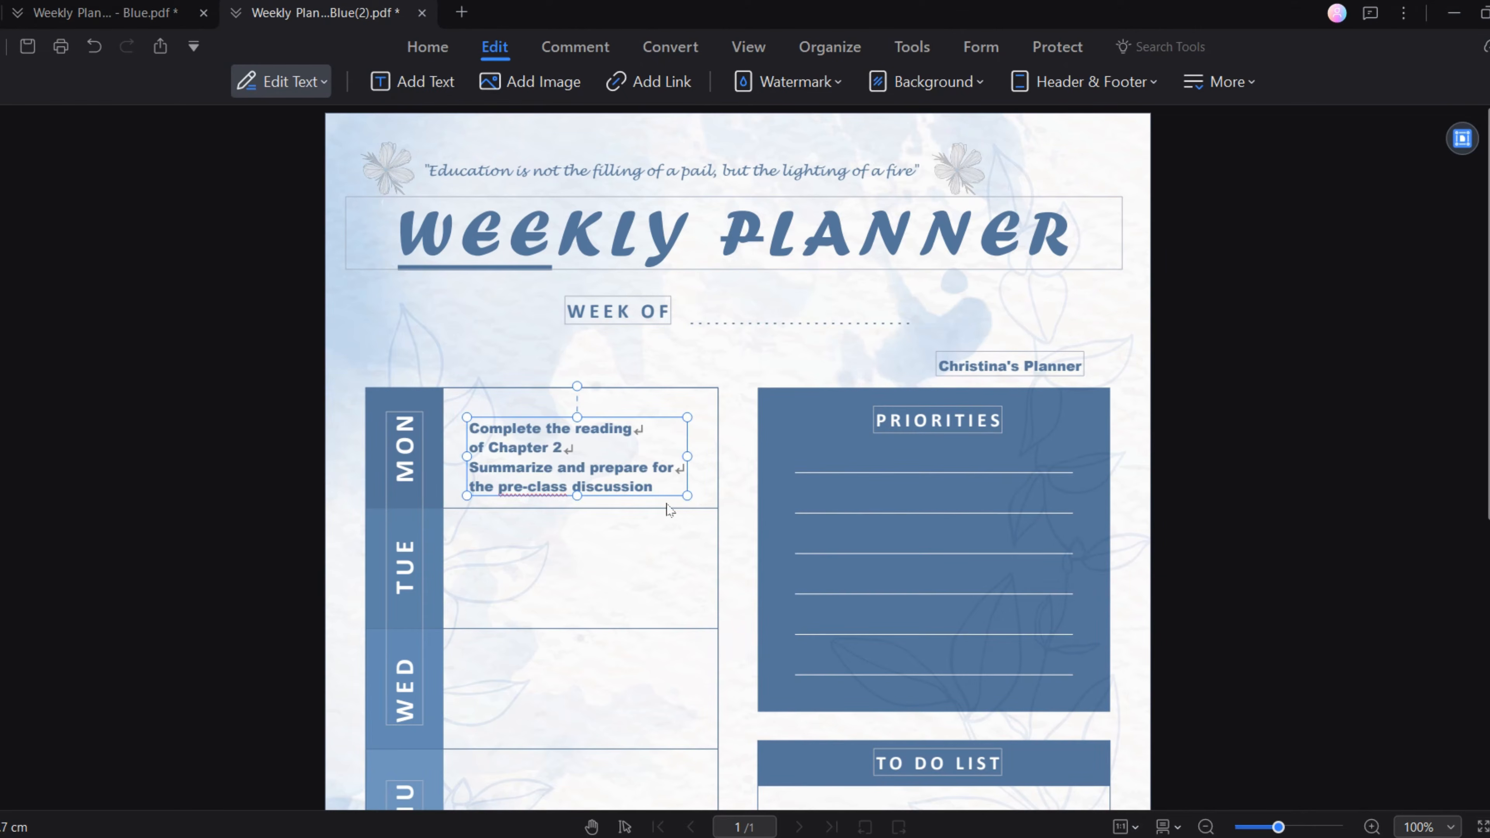
# Format the Monday tasks in bold Calibri at size 12 and reposition their text box to fit inside the row
pyautogui.hotkey('ctrl', 'a')
pyautogui.click(660, 351)
pyautogui.click(642, 419)
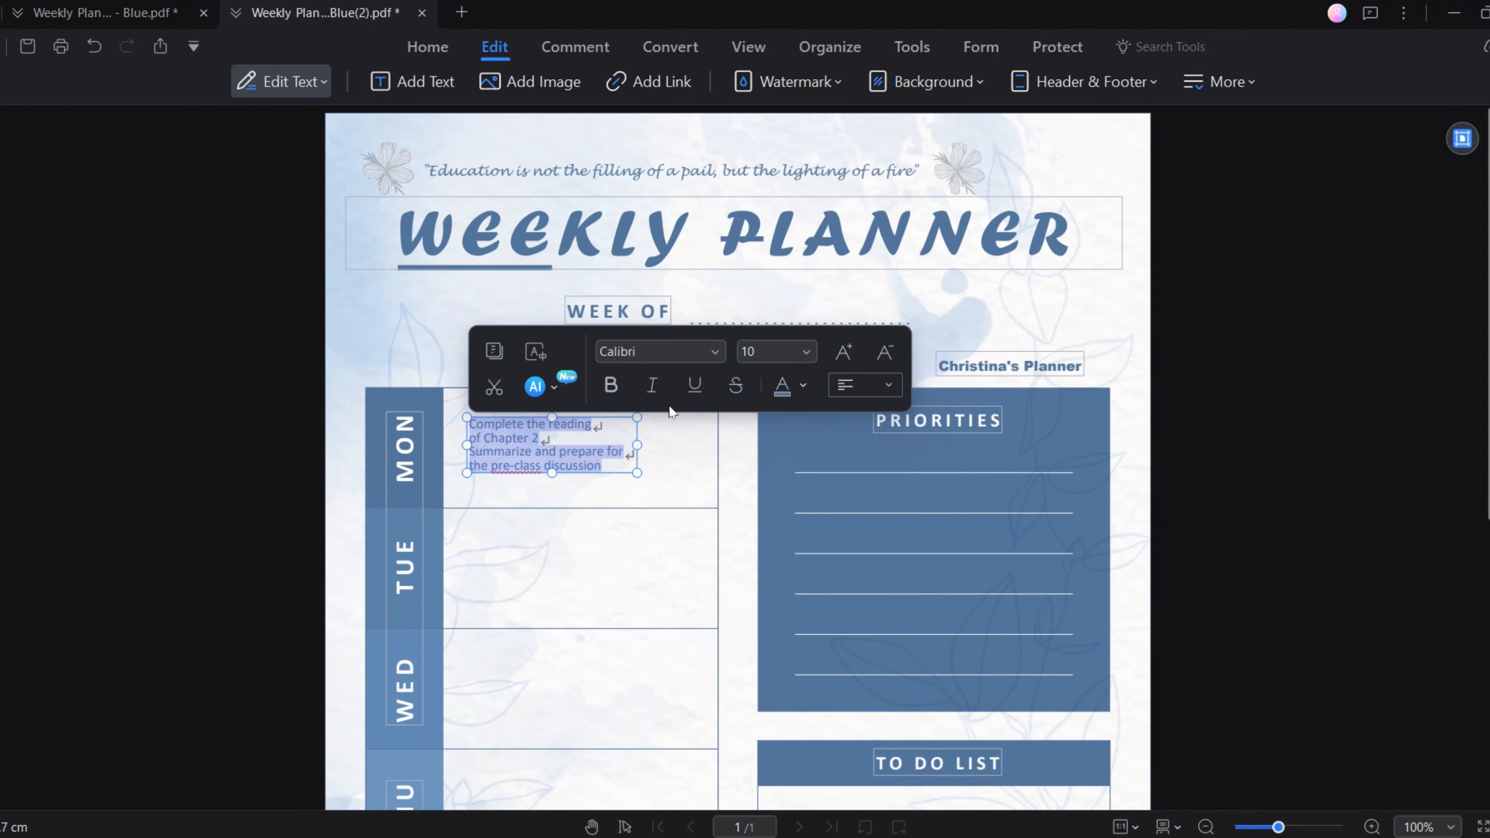
pyautogui.click(807, 352)
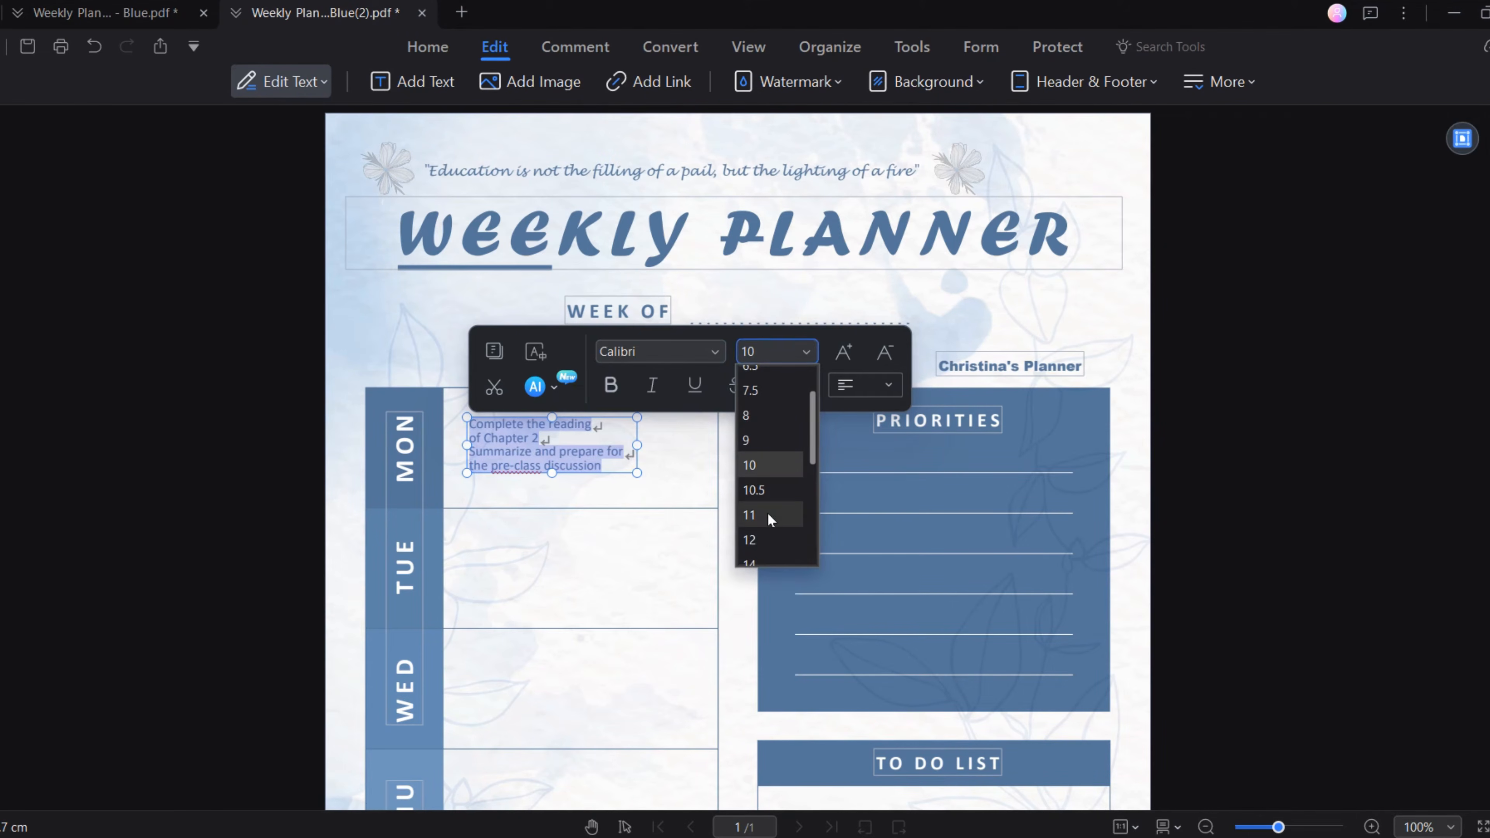
pyautogui.click(761, 541)
pyautogui.moveTo(539, 414); pyautogui.dragTo(526, 392)
pyautogui.click(709, 357)
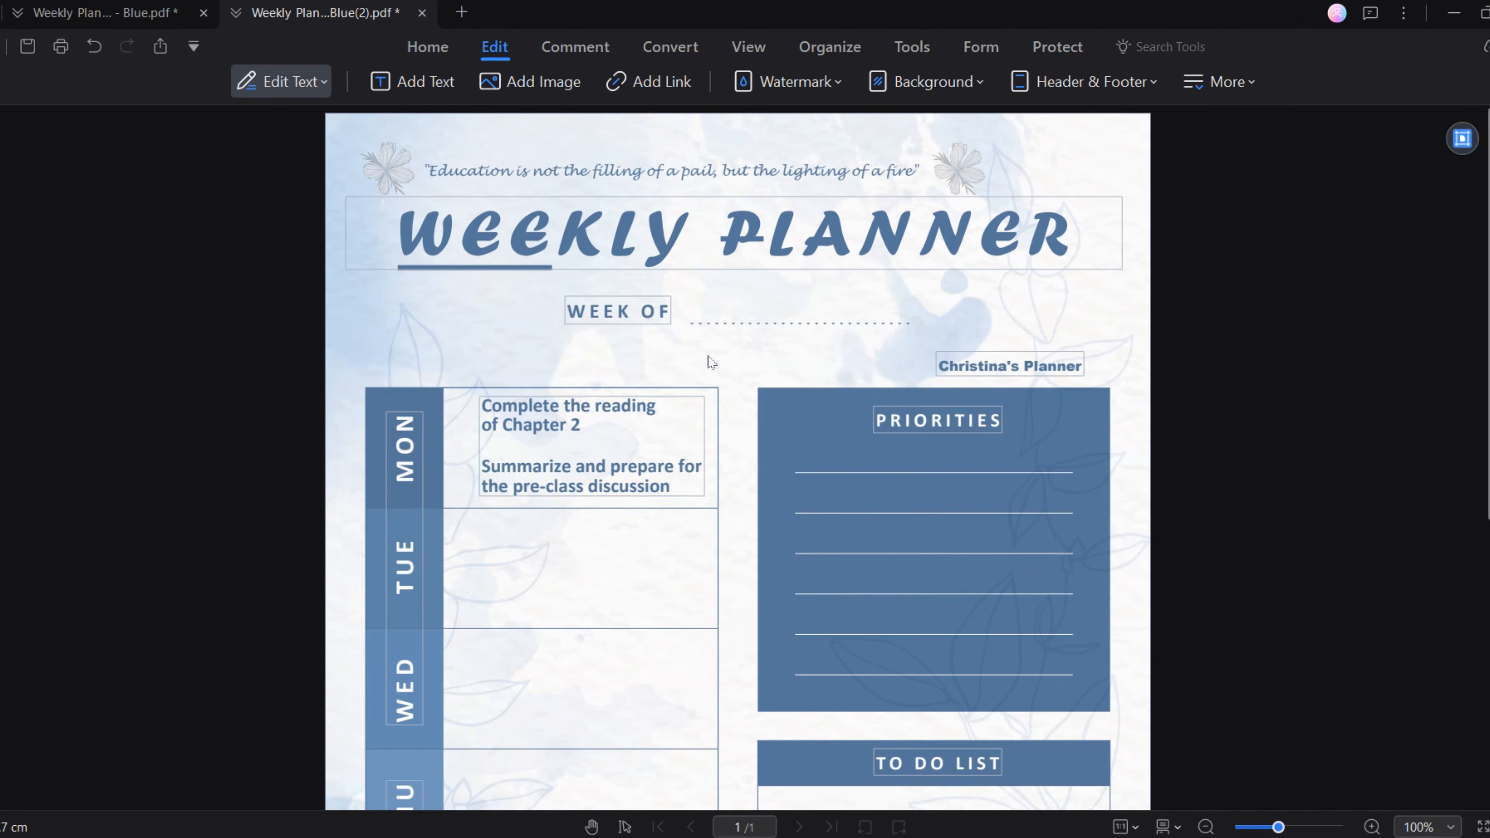
# Place a check box form field in the Monday row in front of "Complete the reading of Chapter 2"
pyautogui.click(979, 47)
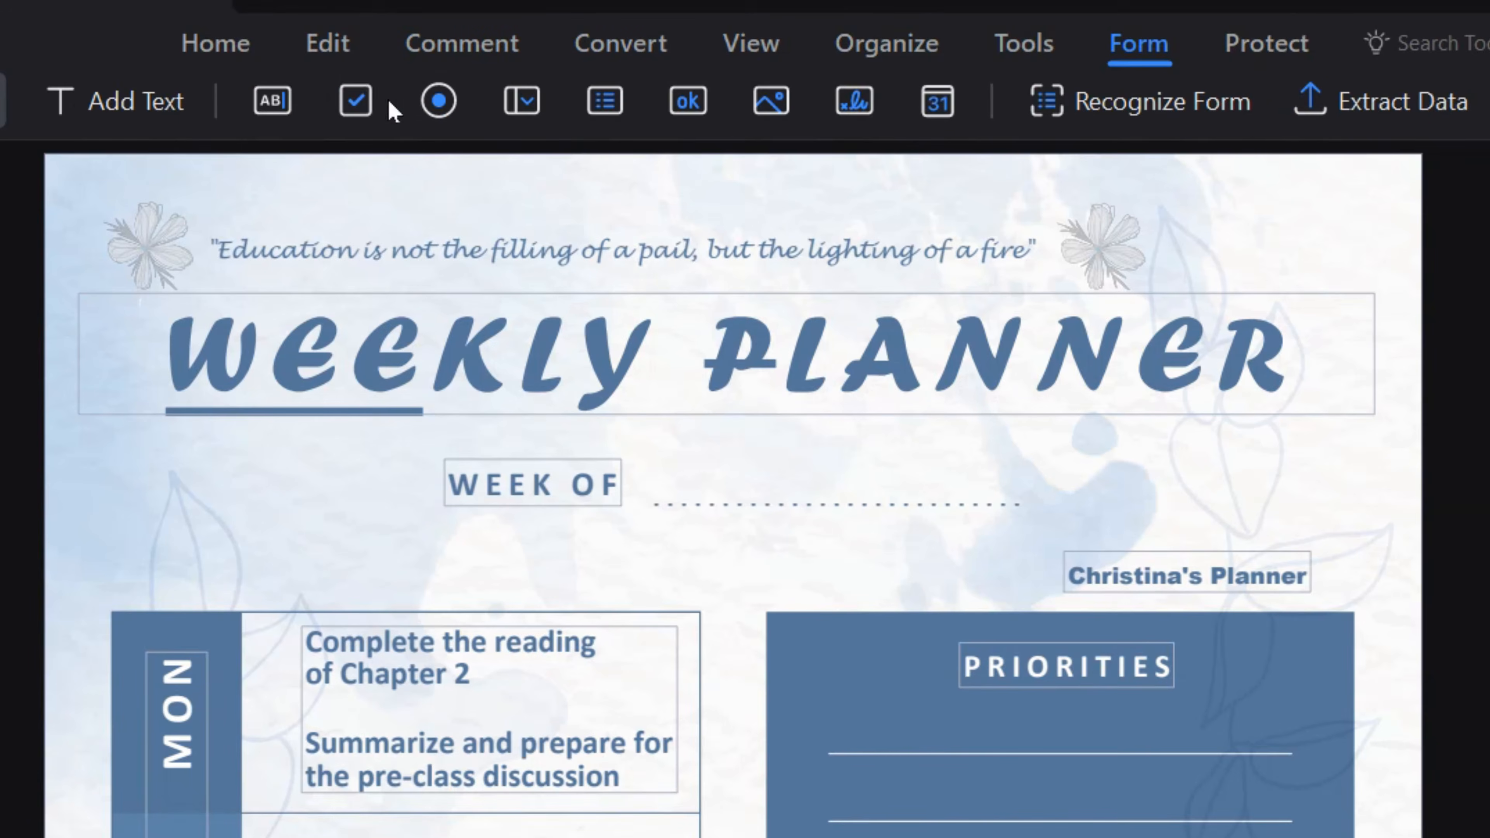
pyautogui.click(366, 109)
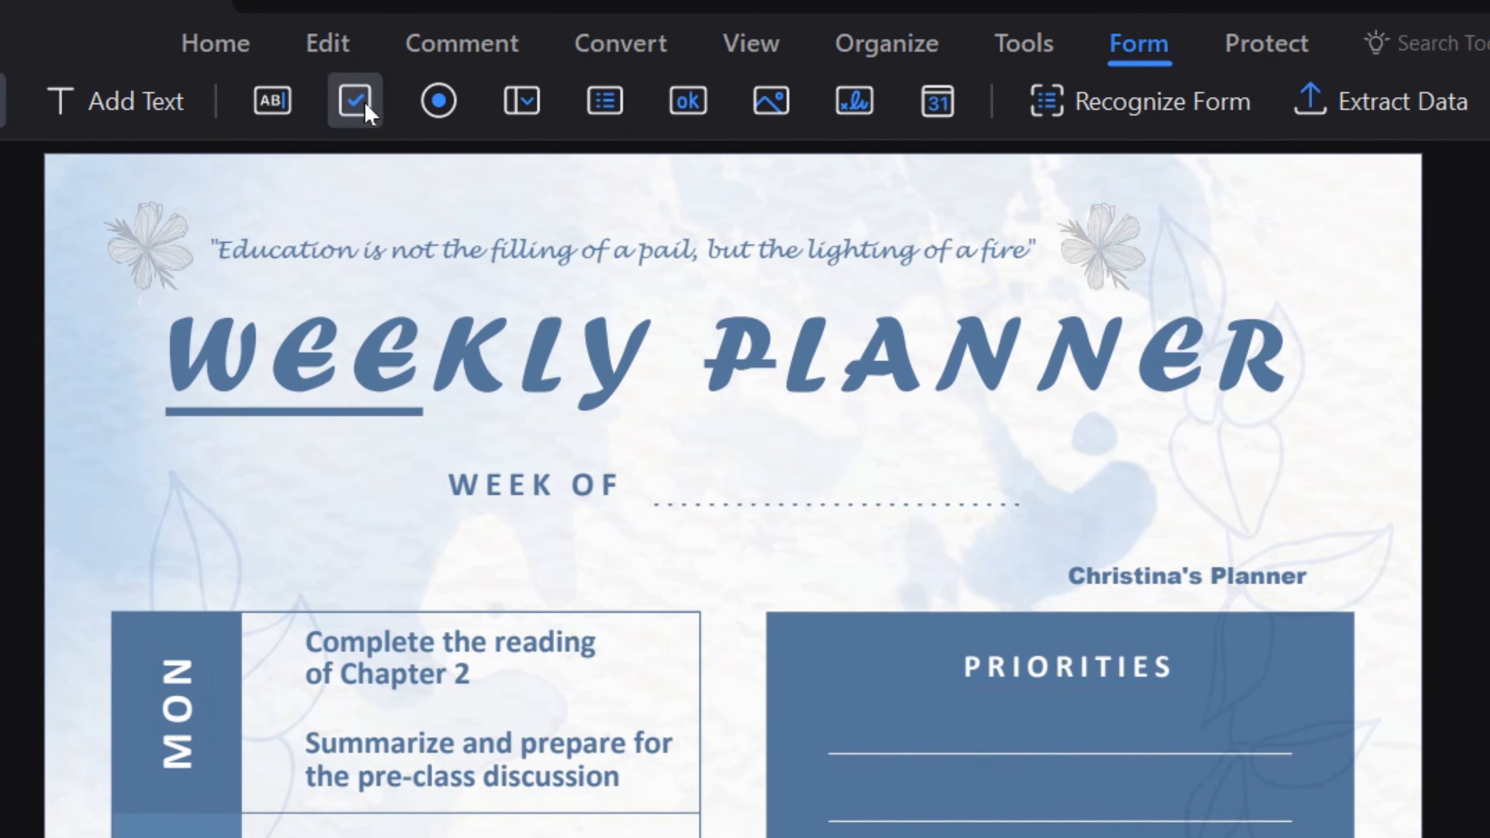
pyautogui.click(240, 621)
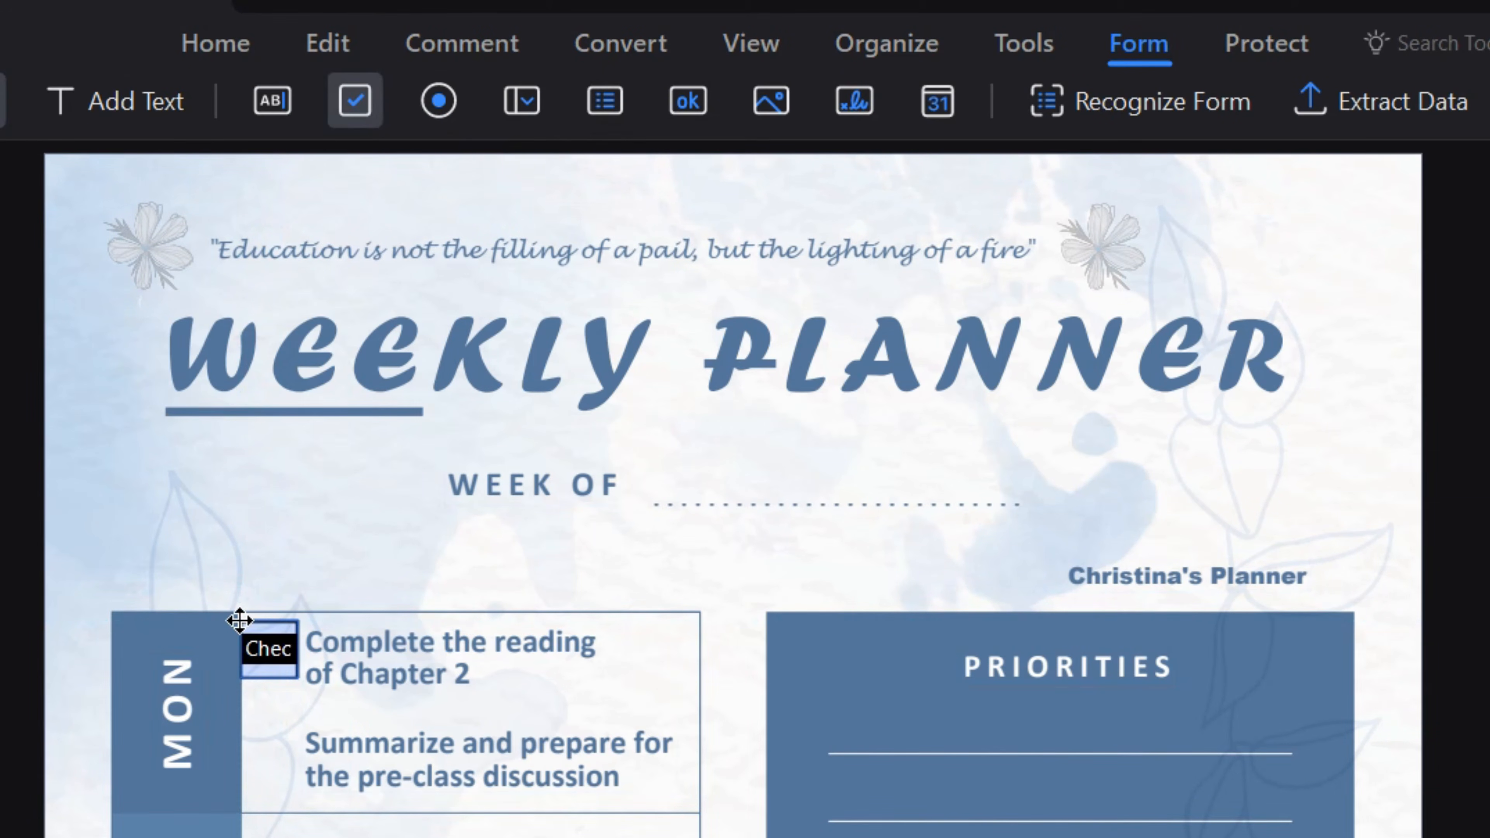
# Set the Monday check box's text color to the recent blue 557599 in its appearance properties
pyautogui.rightClick(263, 648)
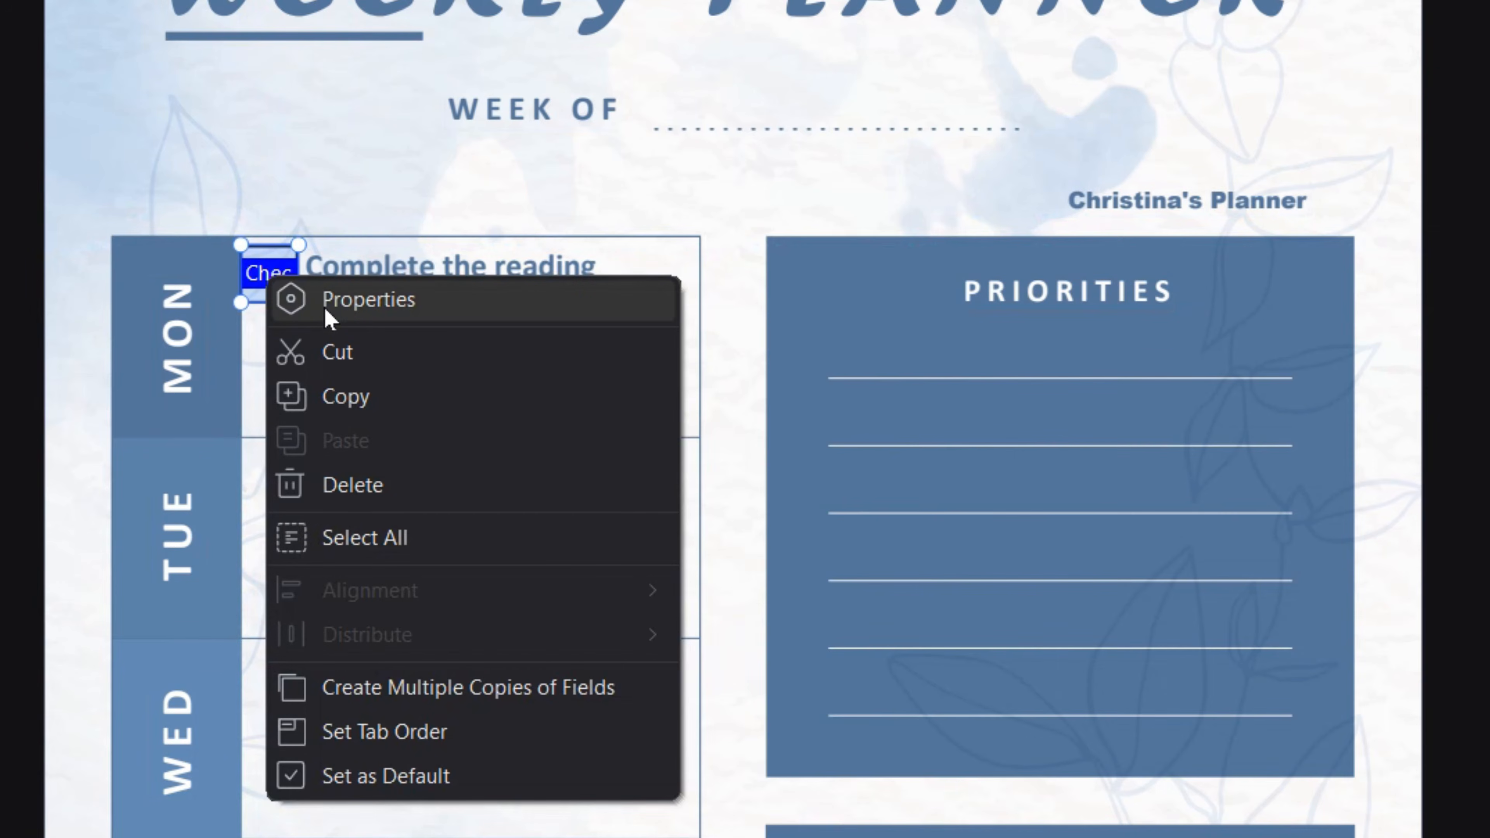
pyautogui.click(330, 320)
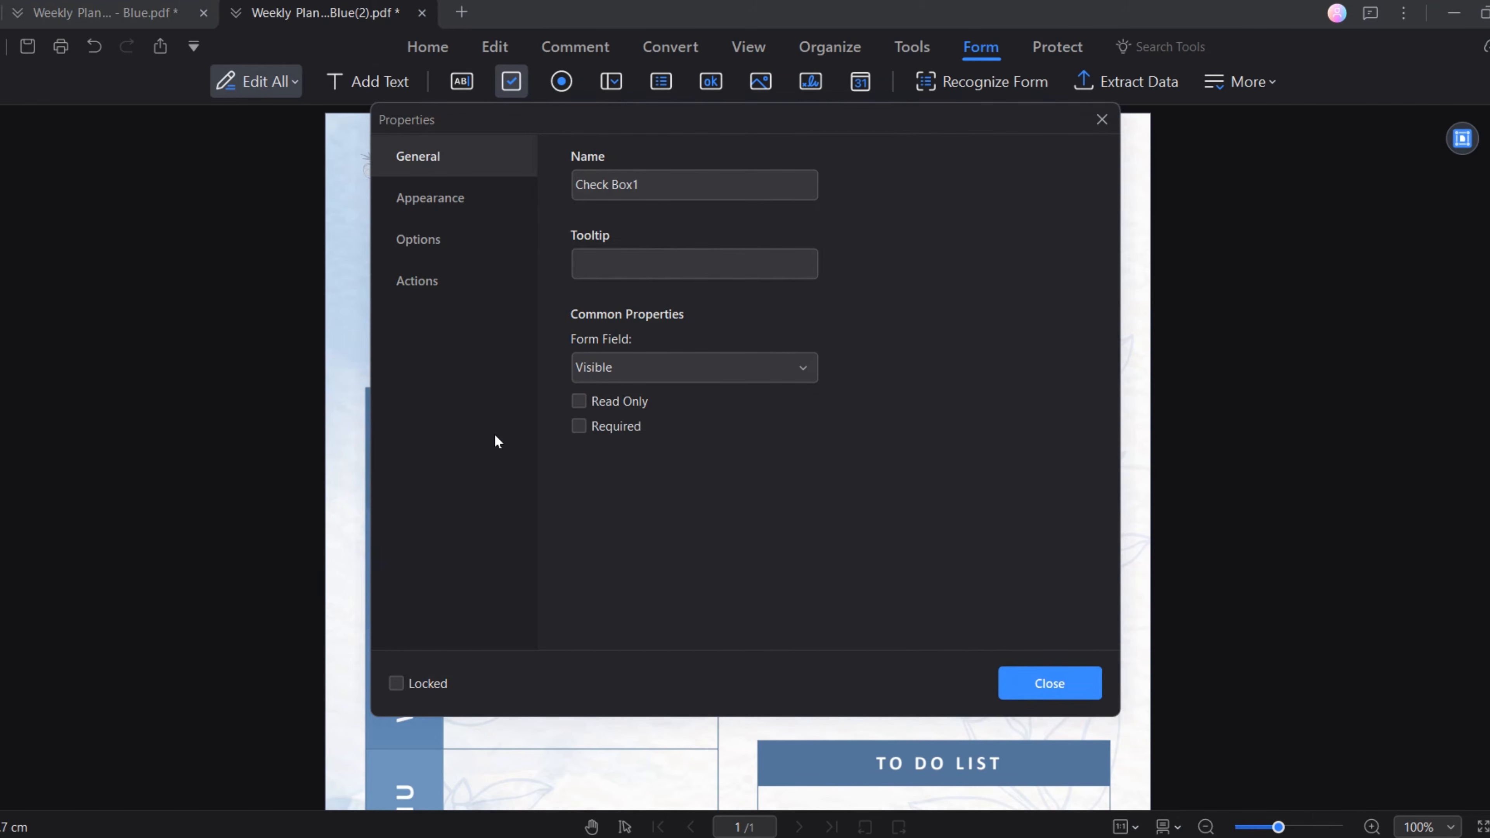
pyautogui.click(485, 203)
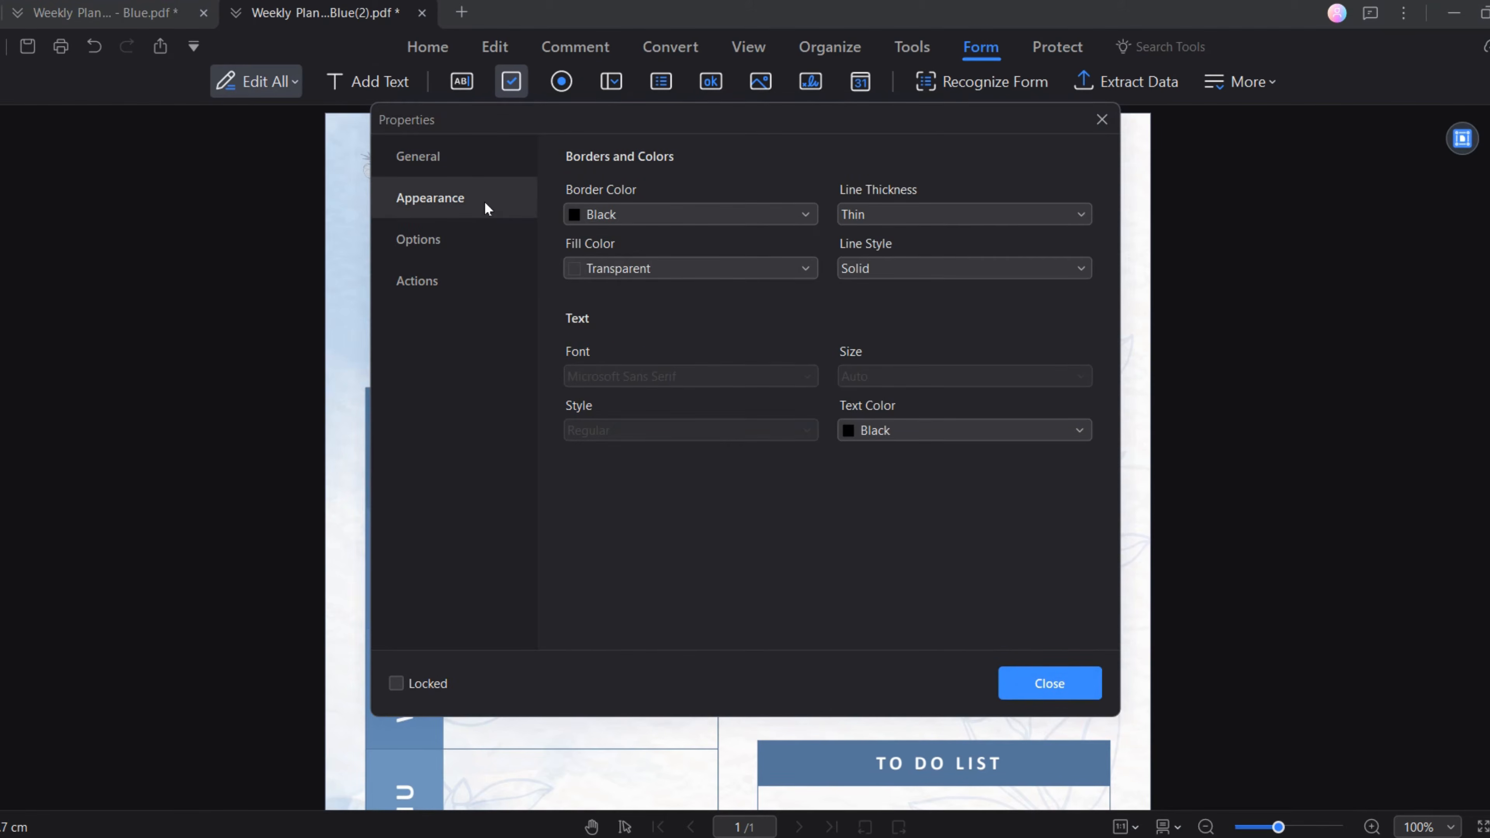
pyautogui.click(851, 433)
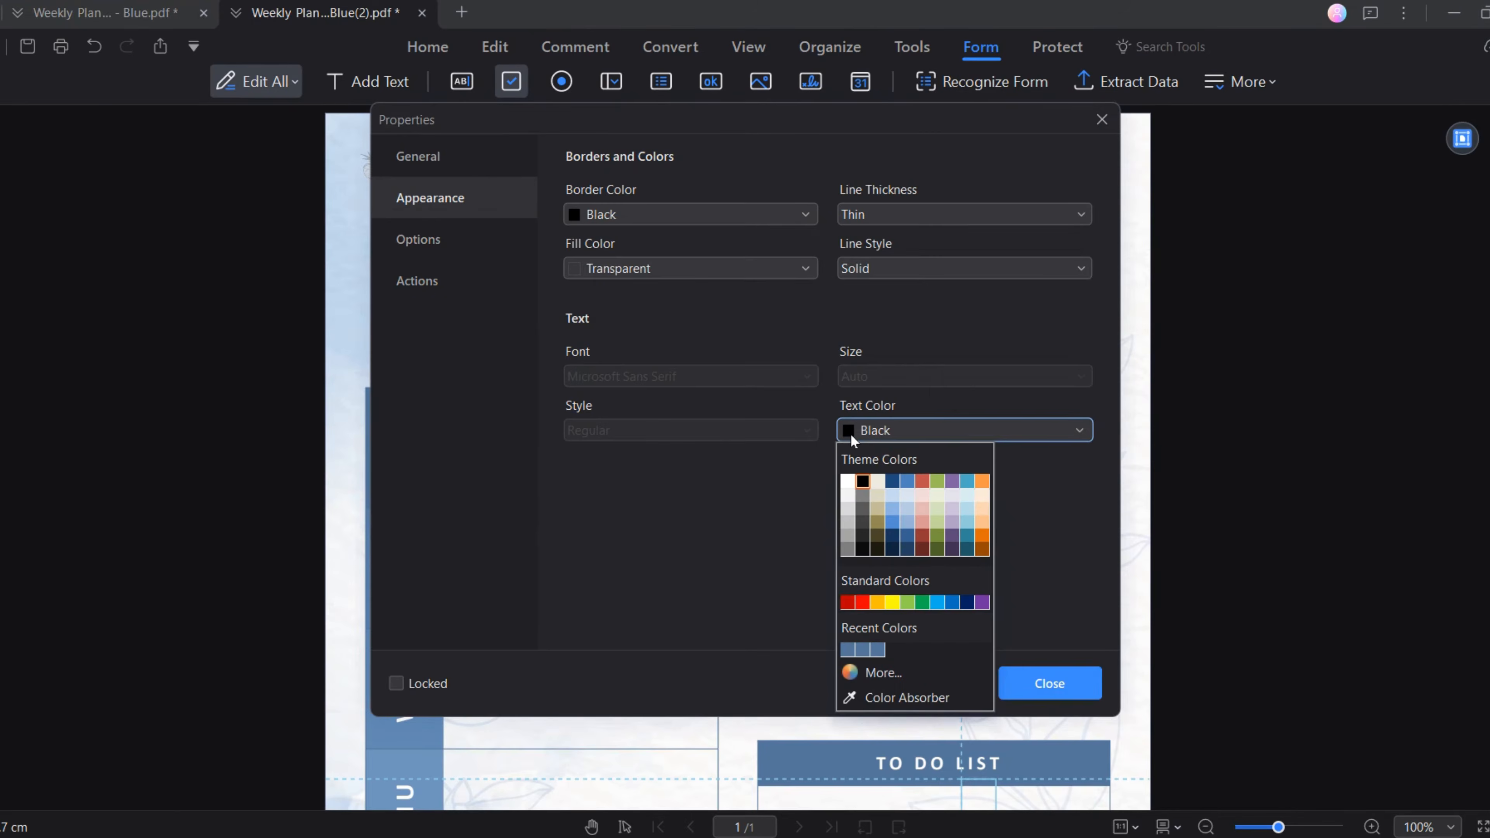
pyautogui.click(878, 648)
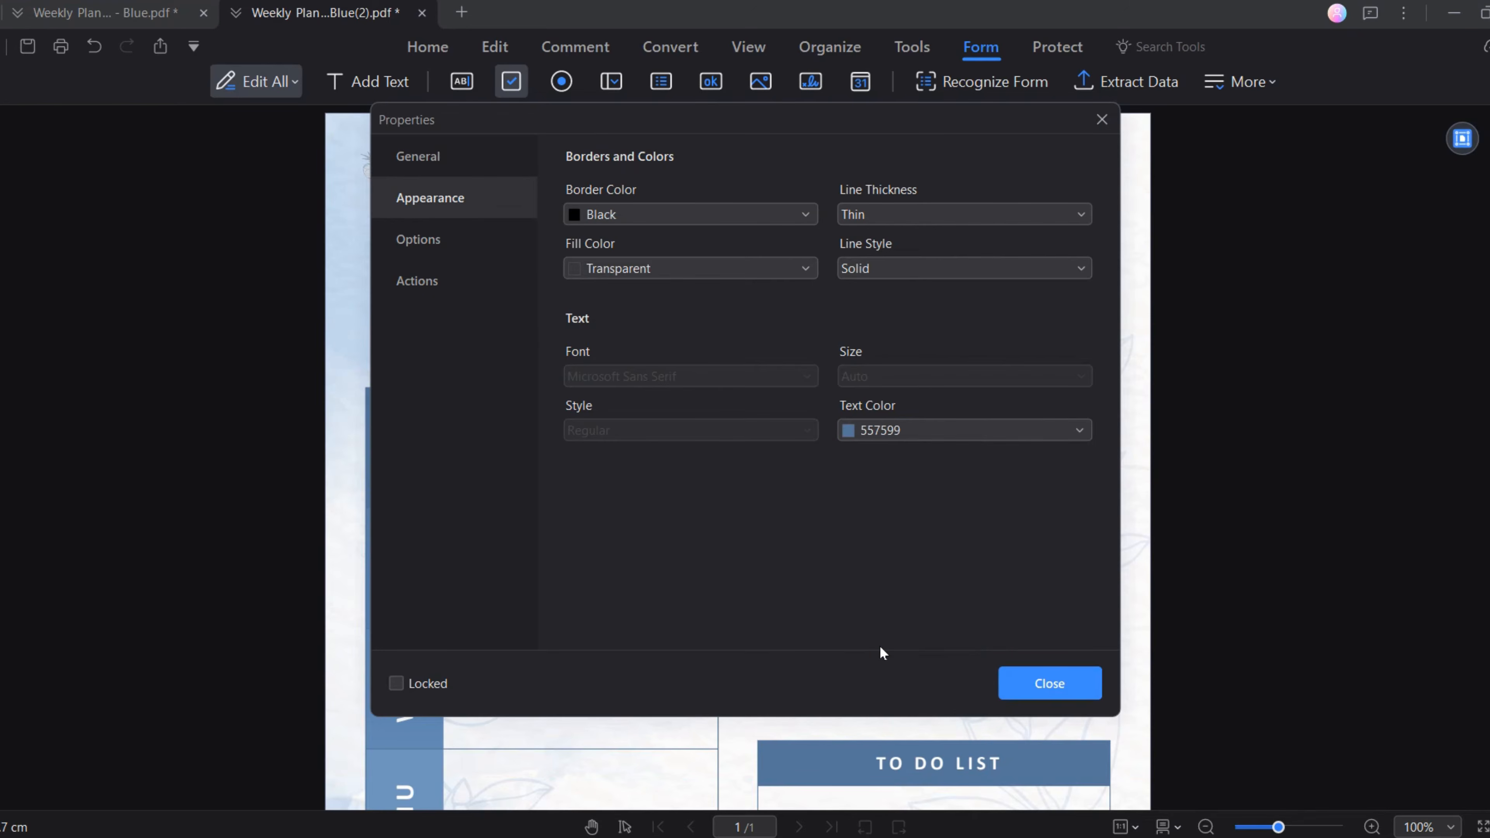
# Set the Monday check box's style to Circle and close its properties
pyautogui.click(448, 243)
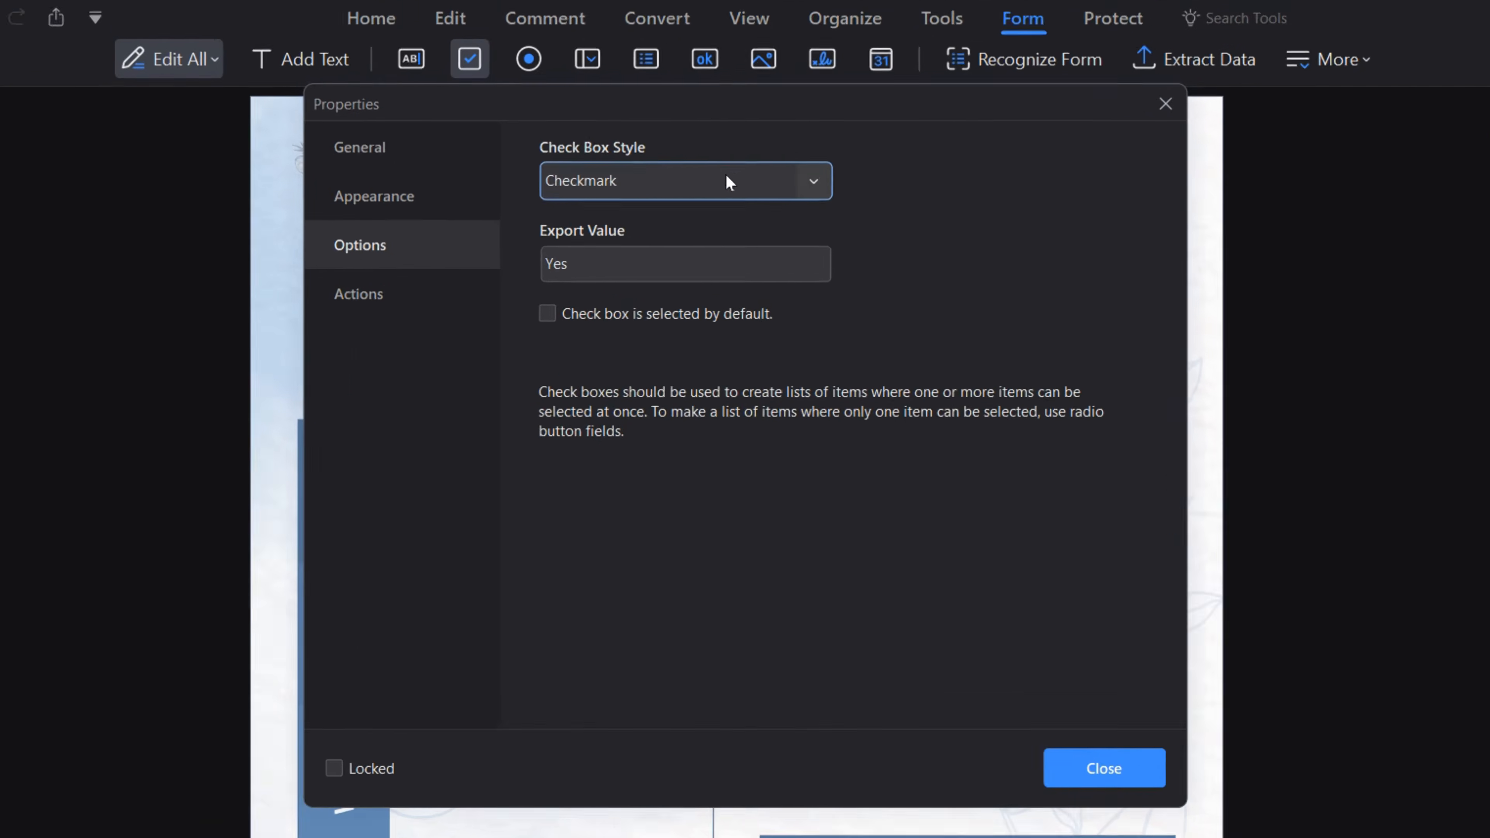
pyautogui.click(727, 184)
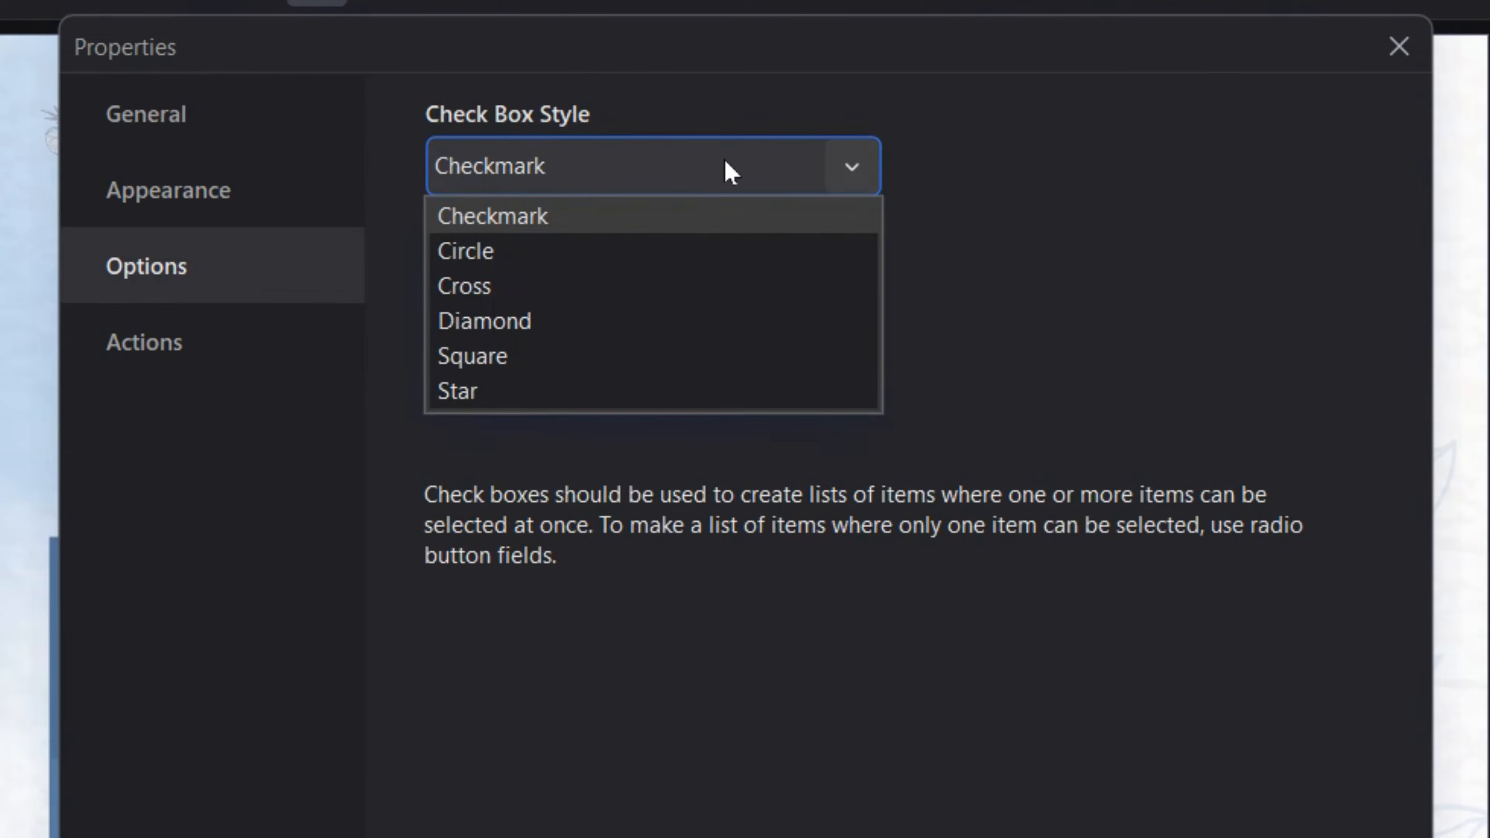
pyautogui.click(716, 262)
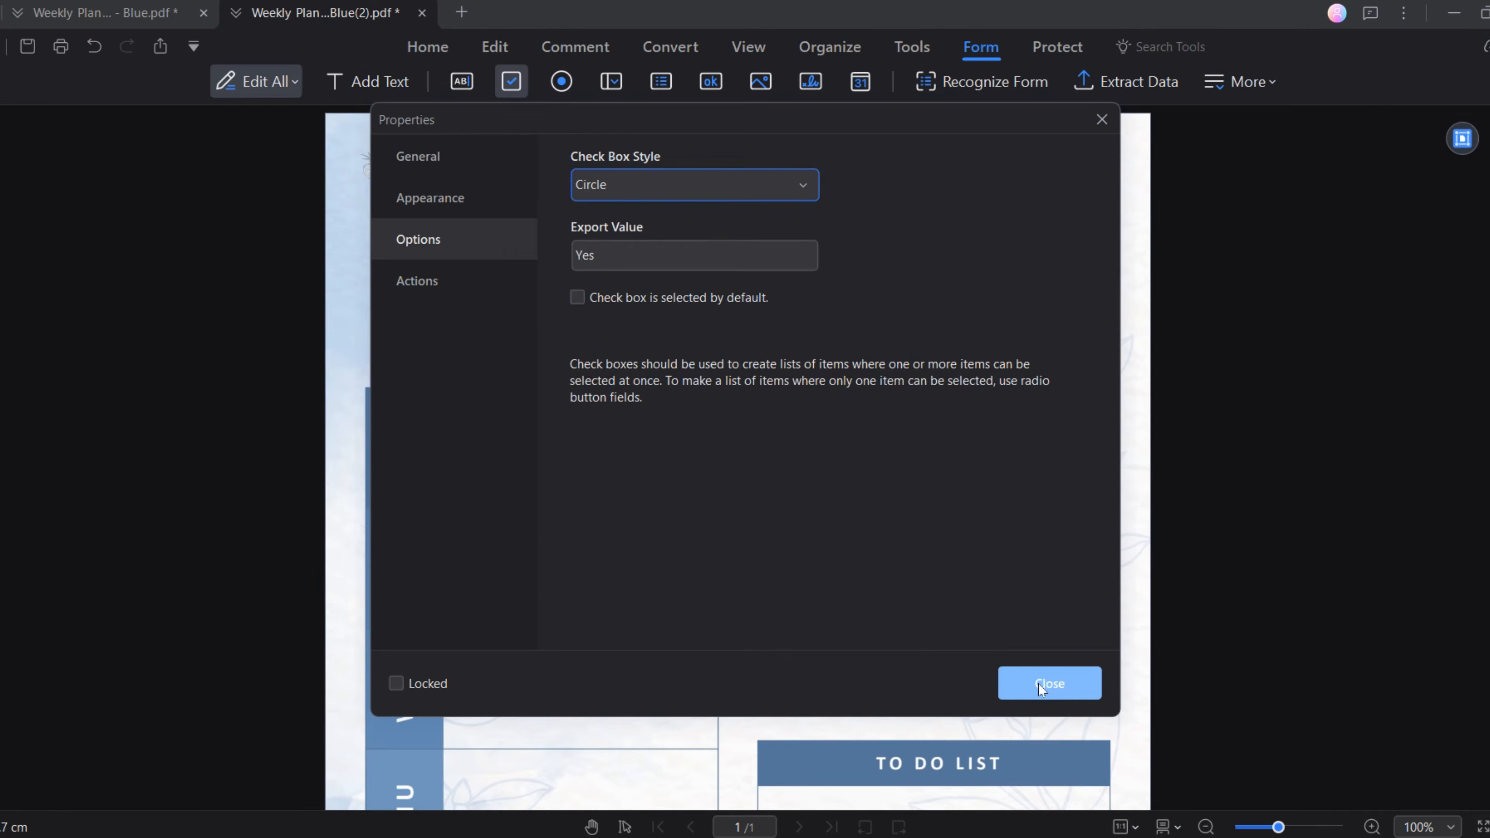
pyautogui.click(1040, 683)
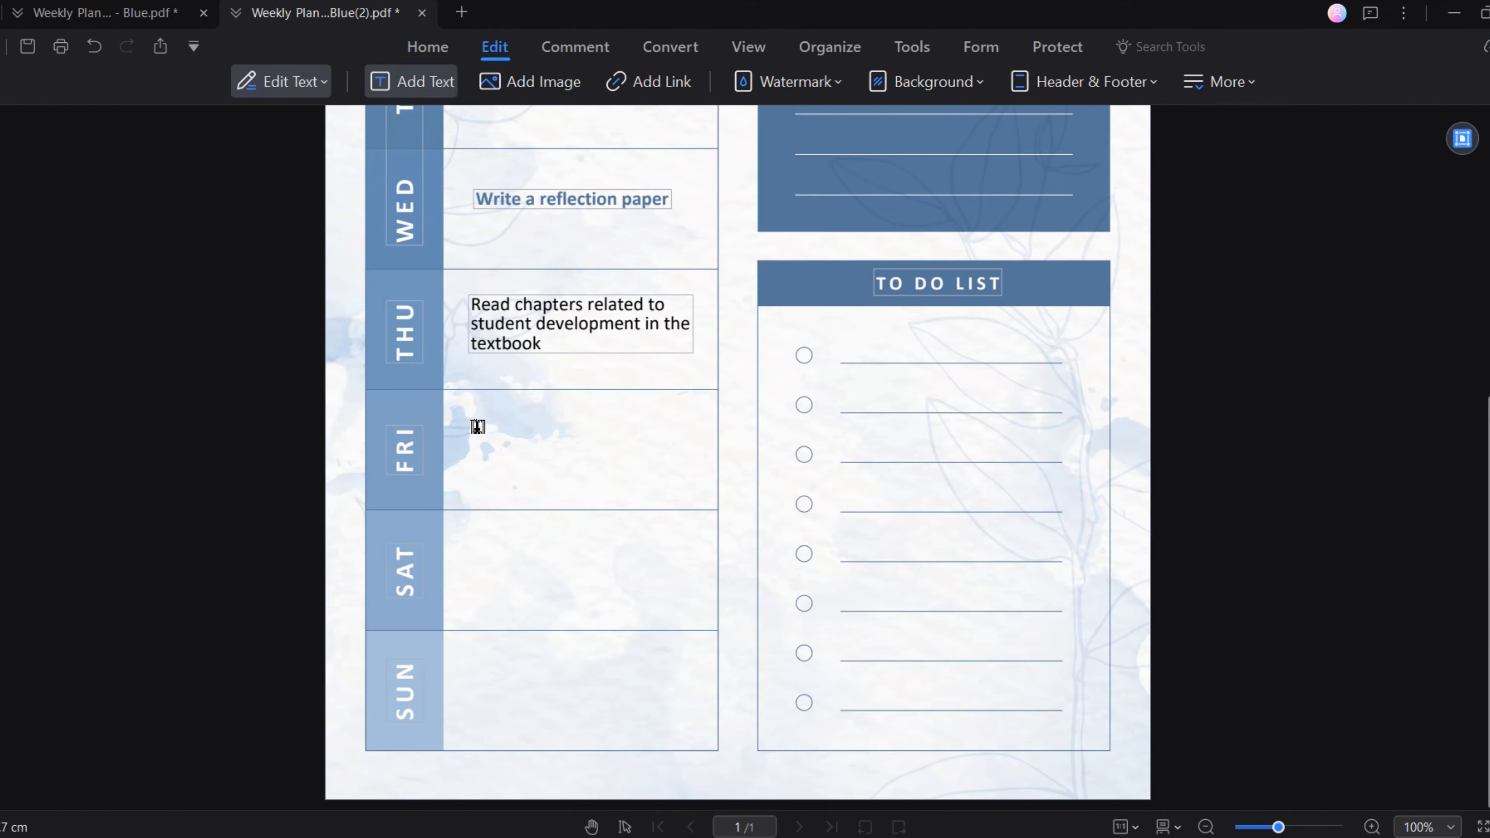
# Add "Review the essential concepts from the textbook" to the Friday row and "Complete the group assignment" and "Write a reflection paper" to Saturday
pyautogui.click(478, 427)
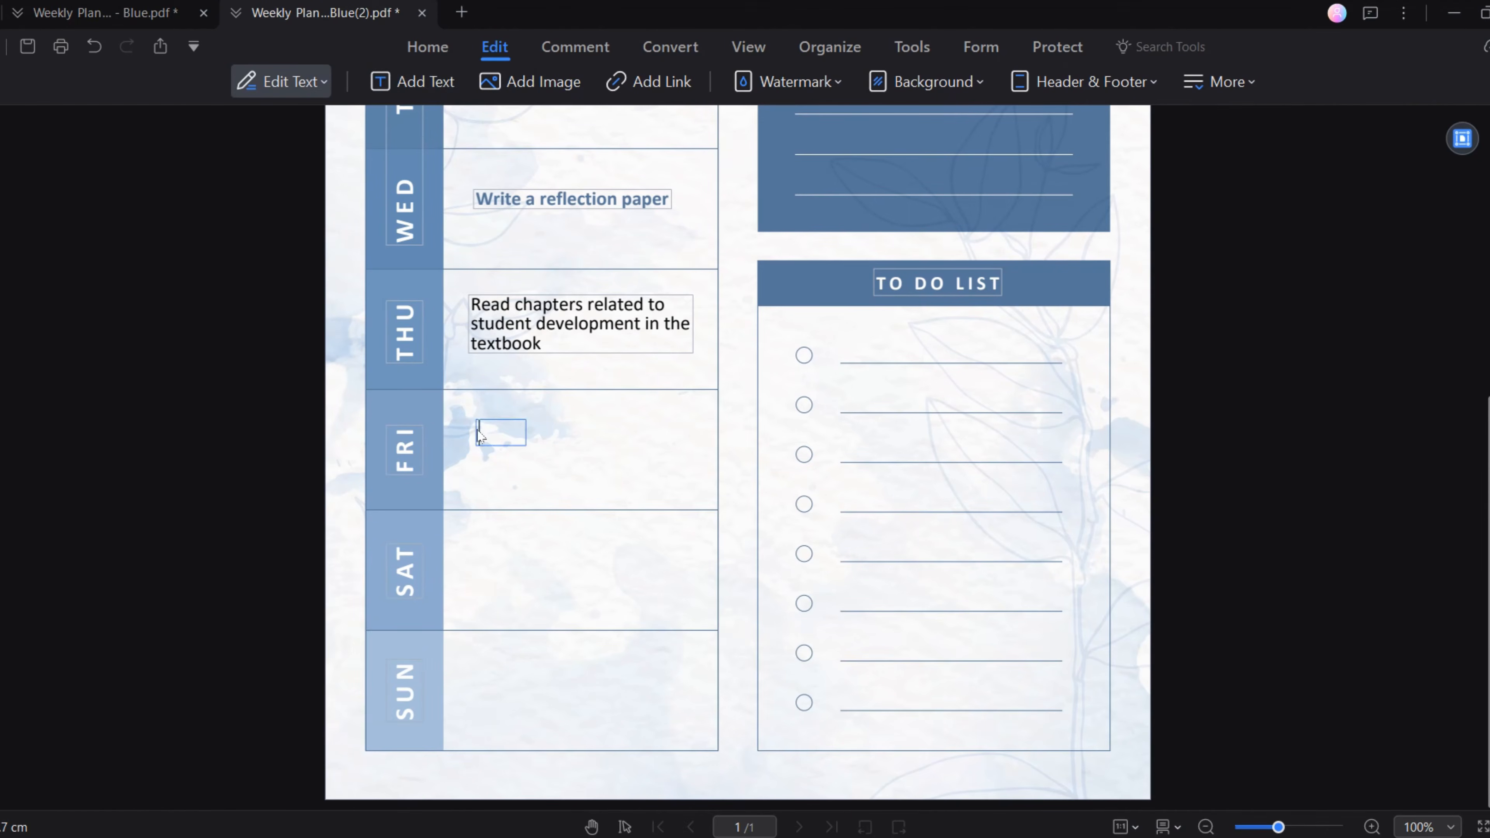
pyautogui.write('Review the essential concepts from the textbook')
pyautogui.click(427, 80)
pyautogui.click(478, 547)
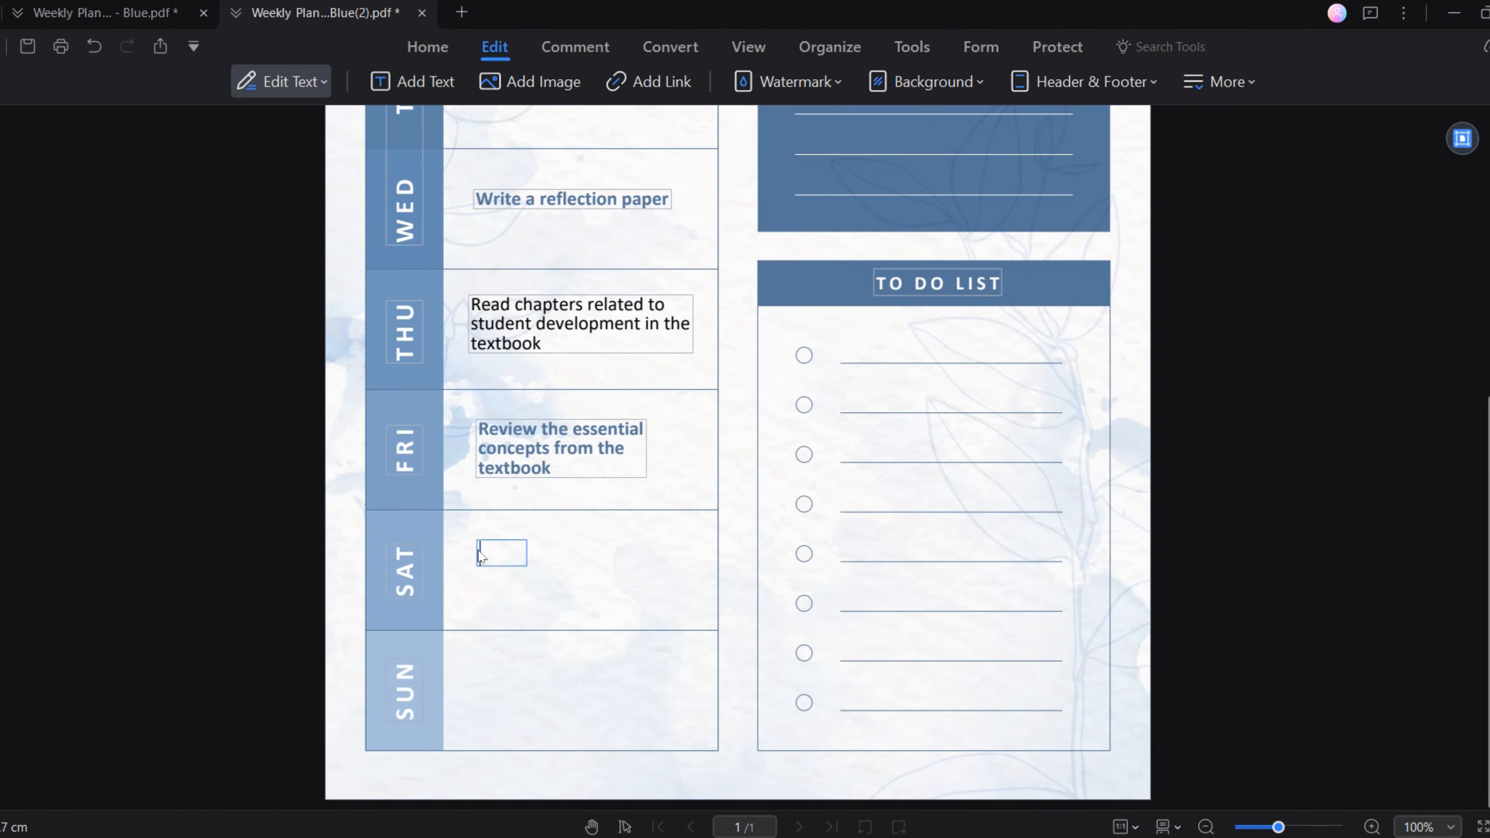
pyautogui.write('Complete the group assignment Write a reflection paper')
# Add the text "Rest day" to the Sunday row of the weekly planner
pyautogui.click(427, 80)
pyautogui.click(487, 684)
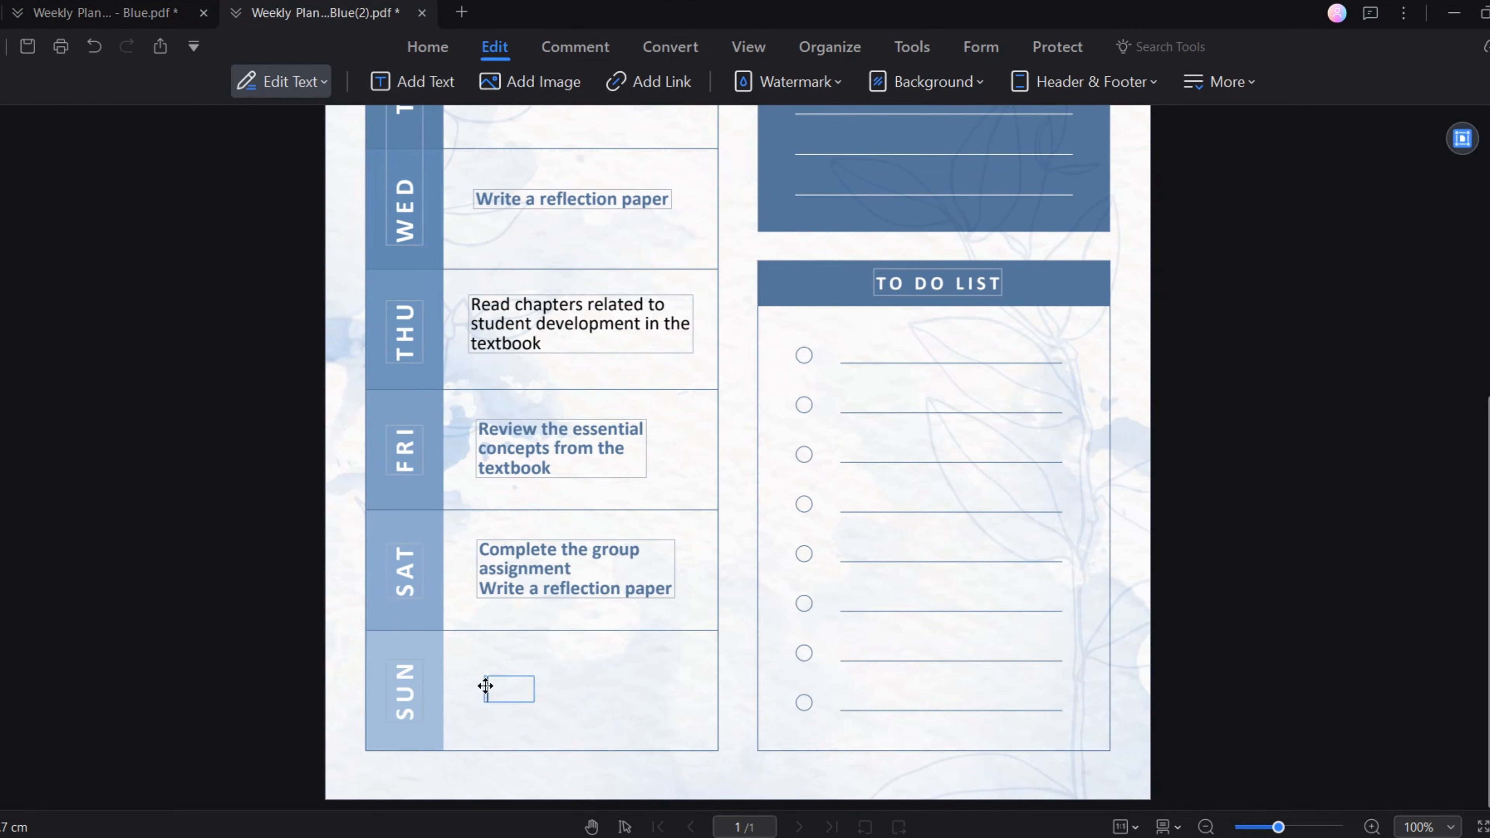
pyautogui.write('Rest day')
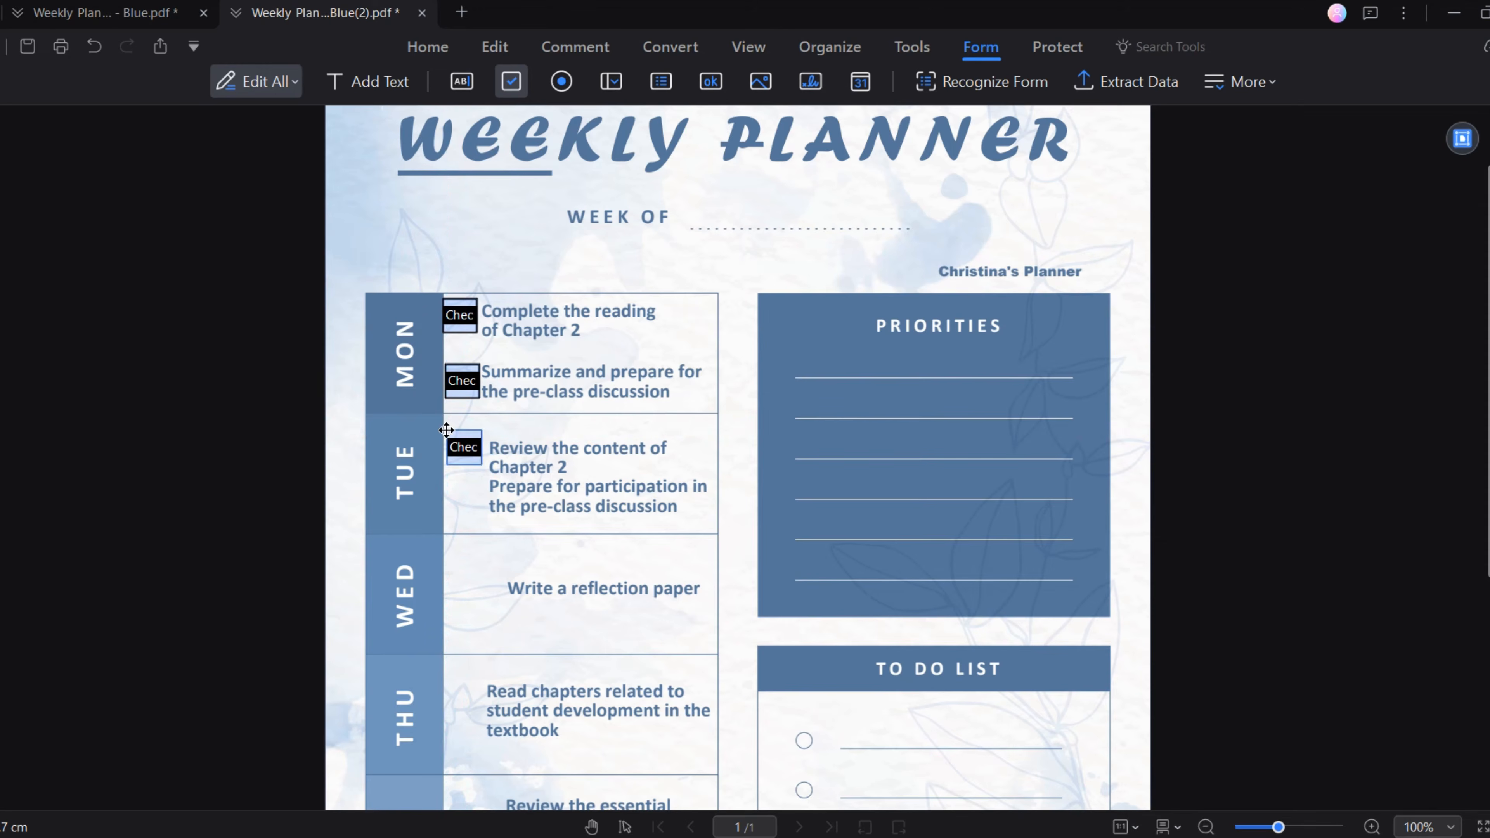
# Place check box fields in front of Tuesday's "Prepare for participation" task and the Wednesday and Thursday tasks
pyautogui.click(447, 480)
pyautogui.click(448, 578)
pyautogui.click(444, 679)
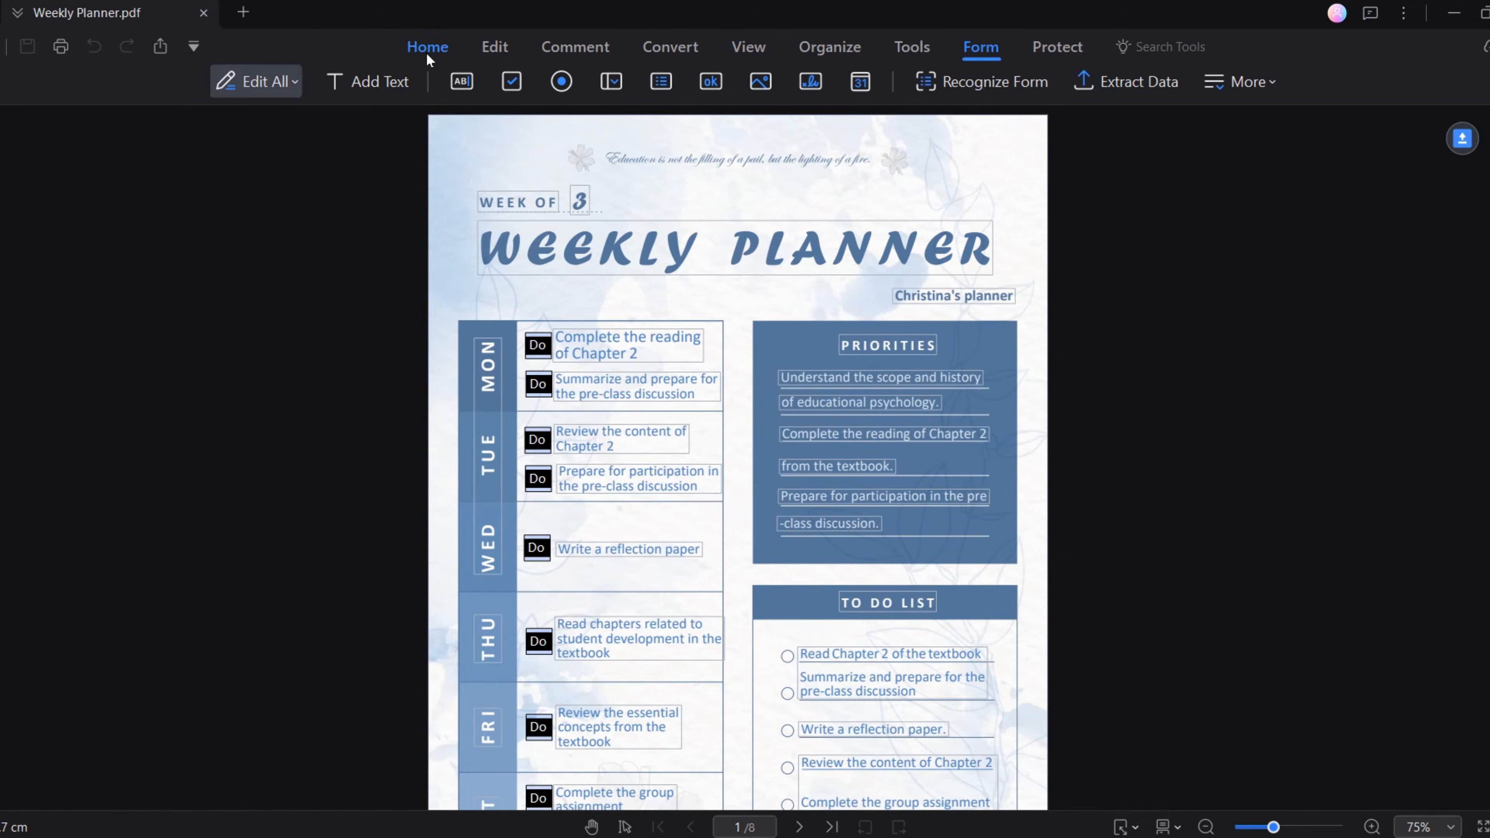
# Open the template library from the finished weekly planner and choose the "Daily Goals - Blue" template in the Planner category
pyautogui.click(427, 52)
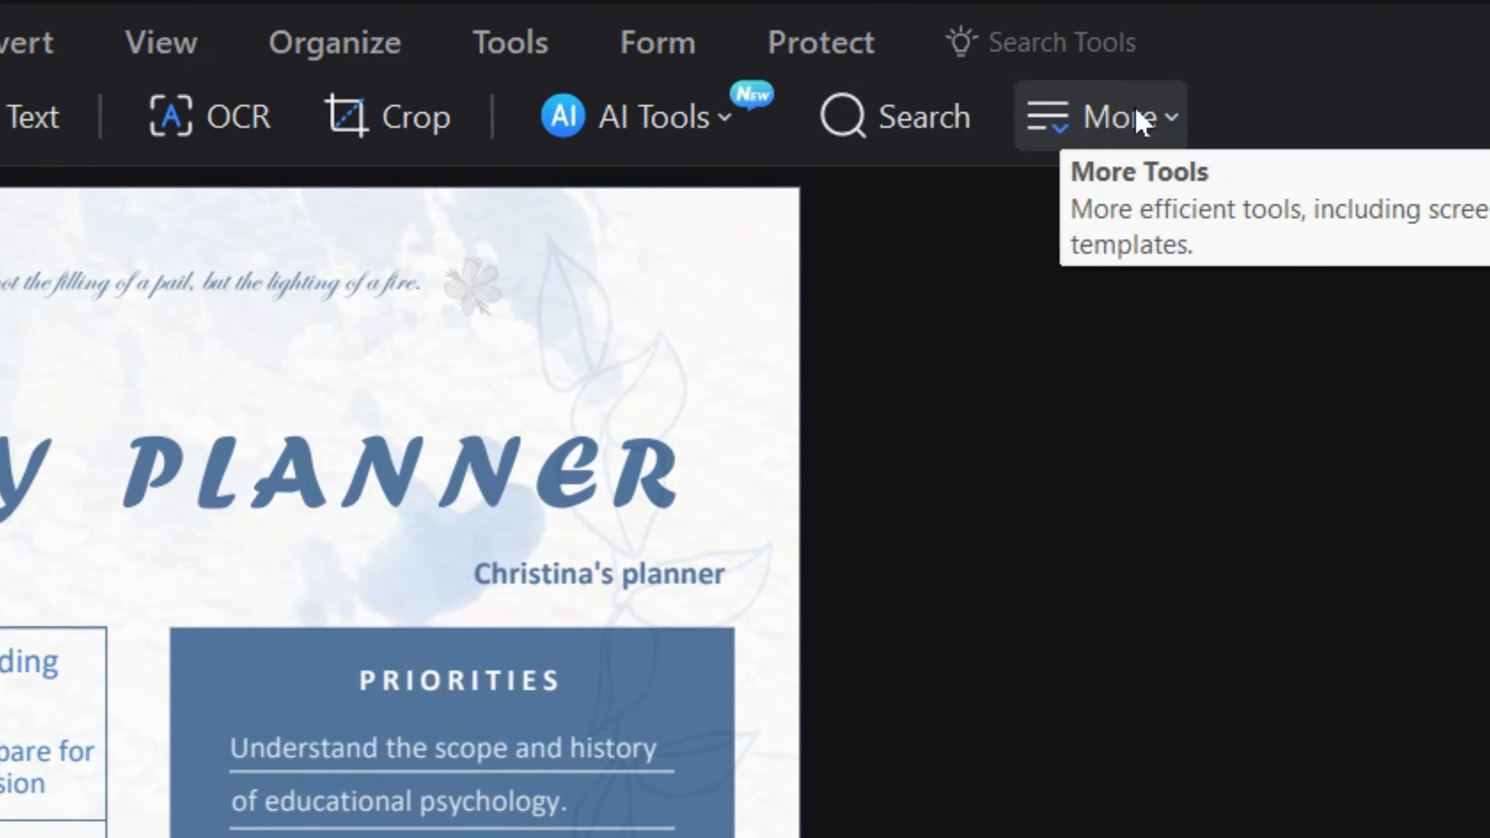
pyautogui.click(1141, 122)
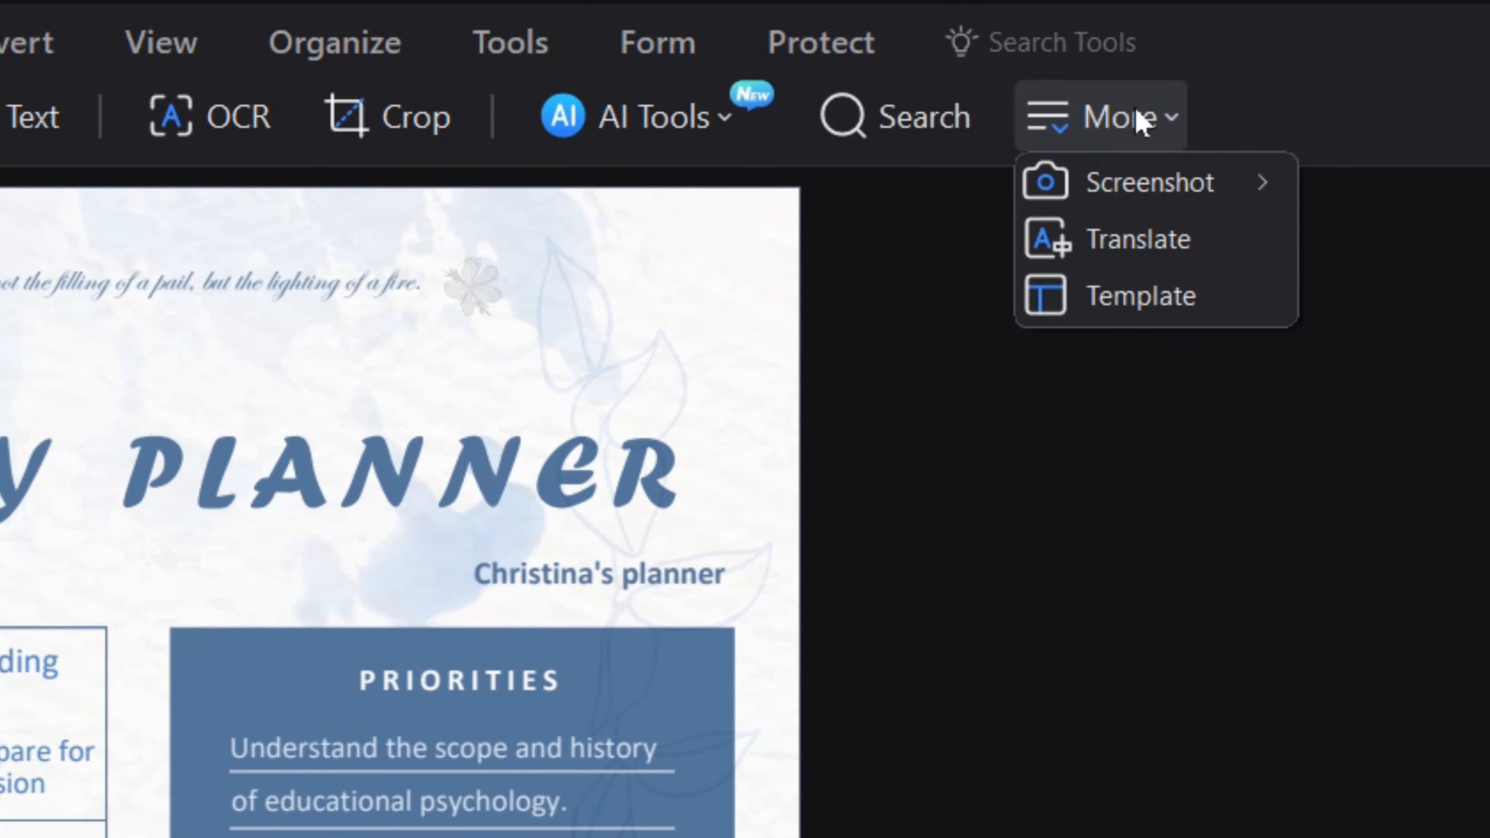
pyautogui.click(1132, 300)
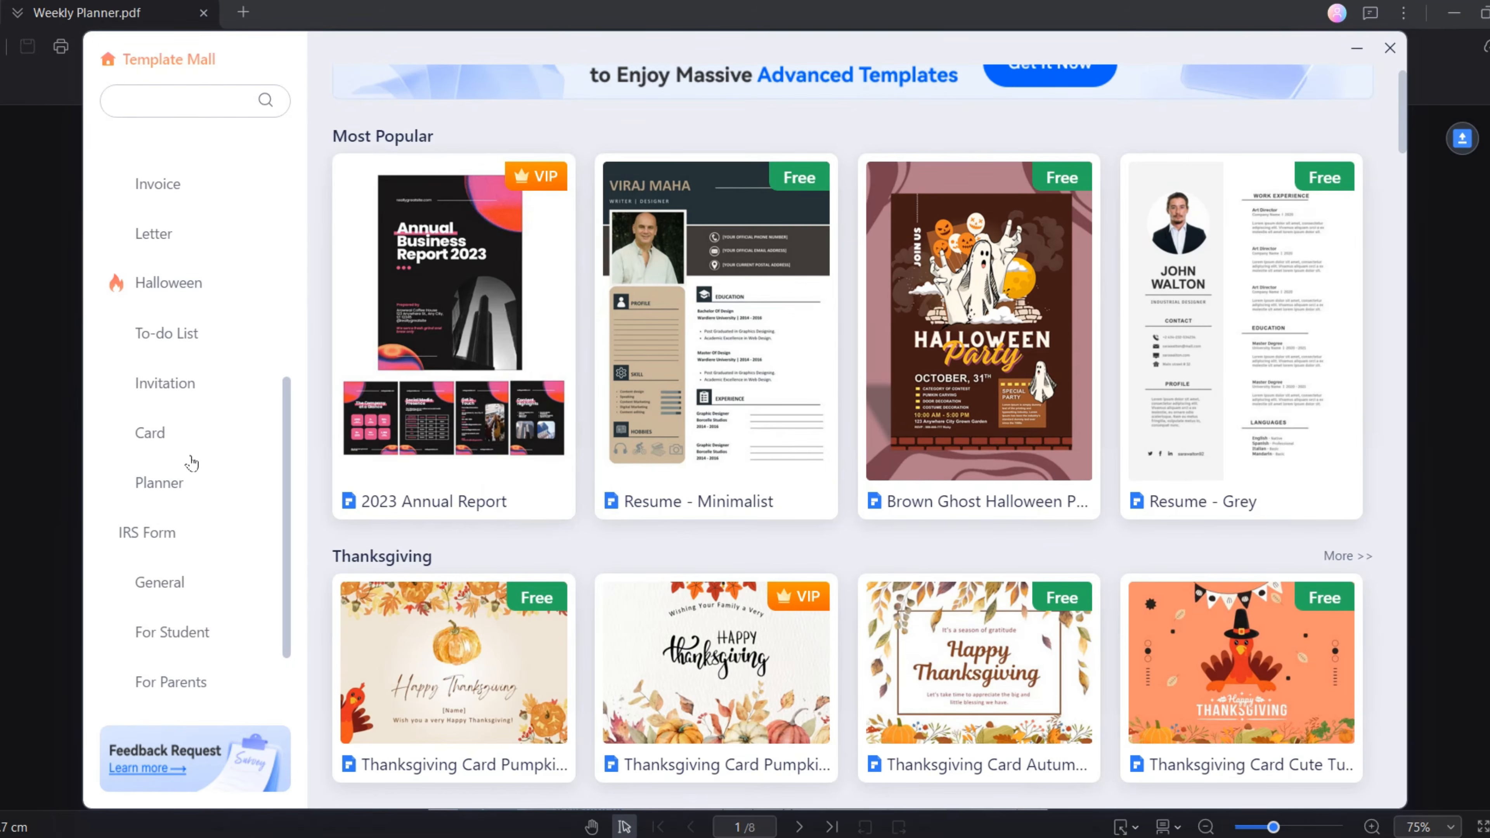
pyautogui.click(178, 487)
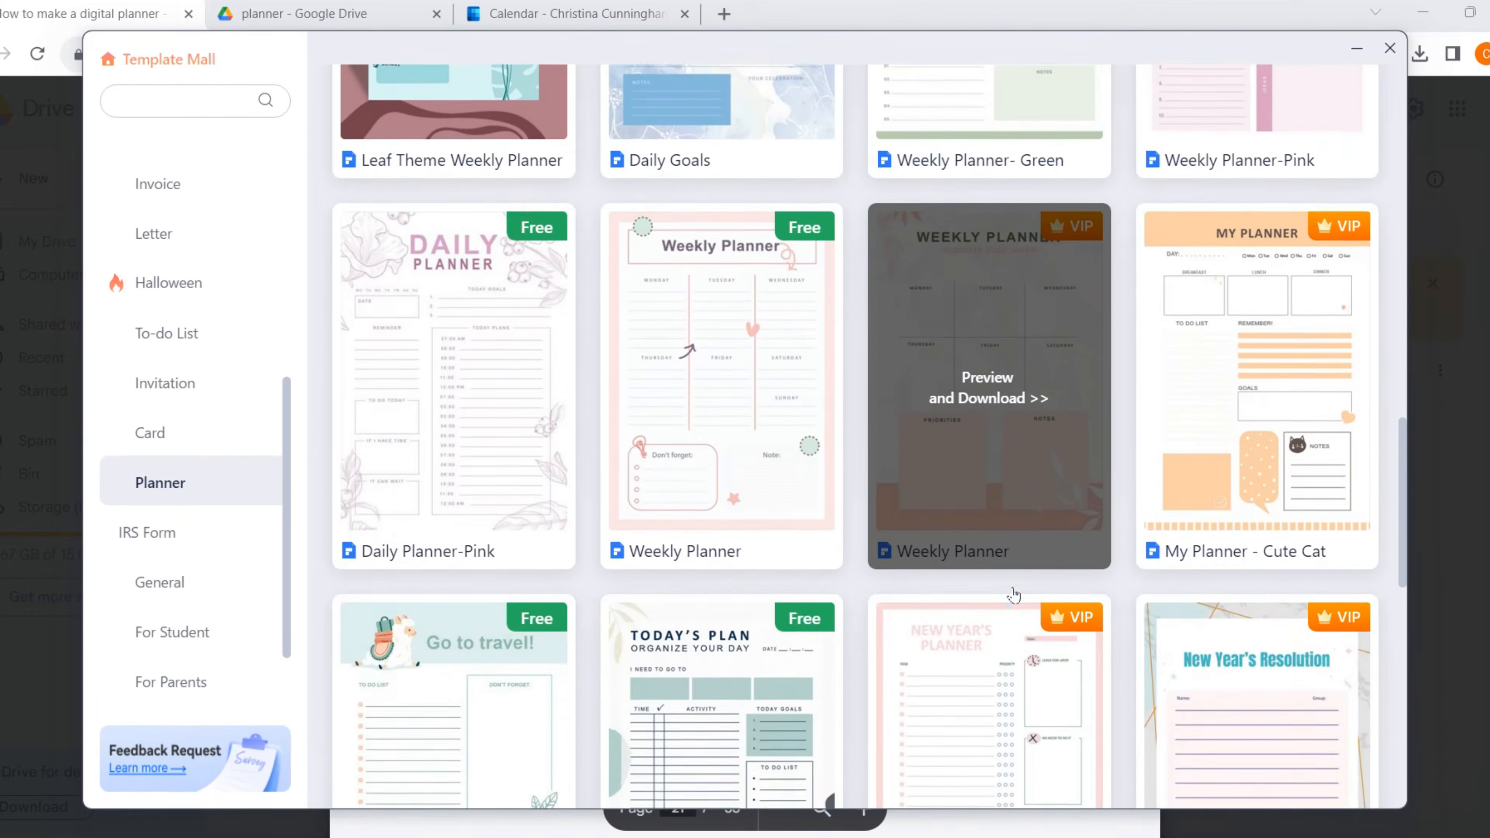
pyautogui.scroll(-15, 1014, 595)
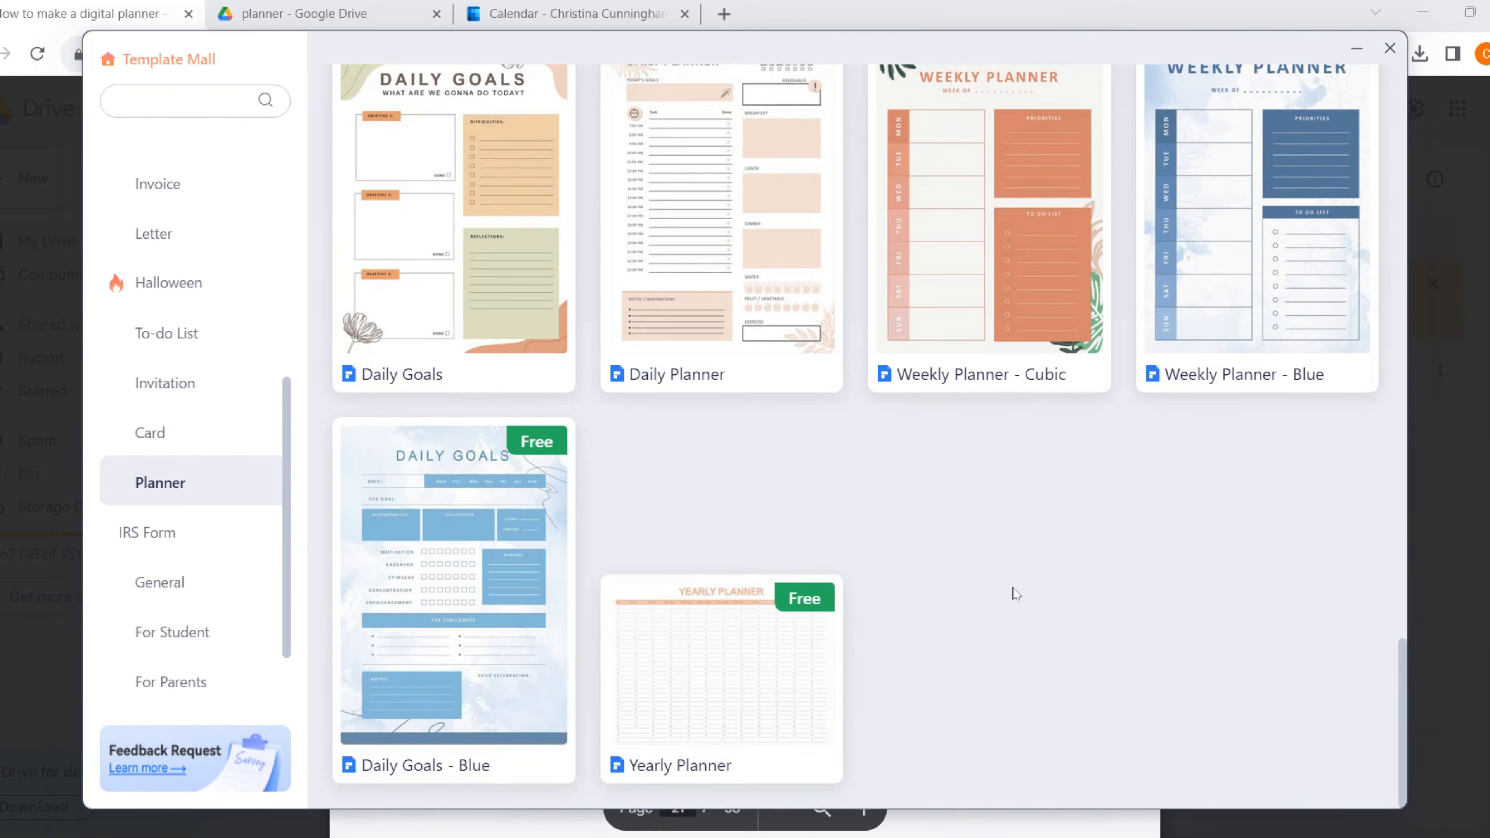
pyautogui.moveTo(478, 570)
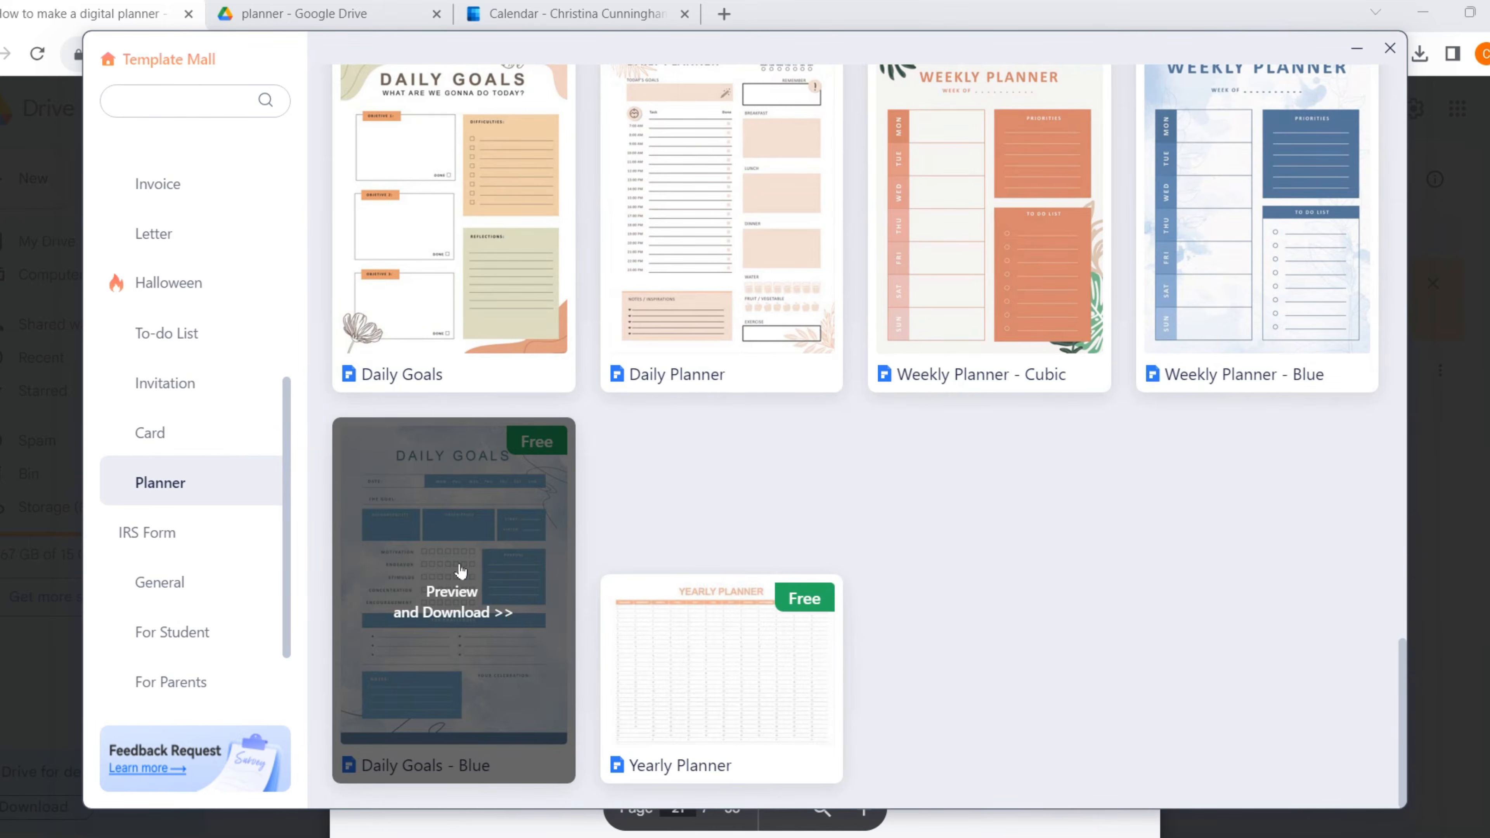
pyautogui.click(461, 570)
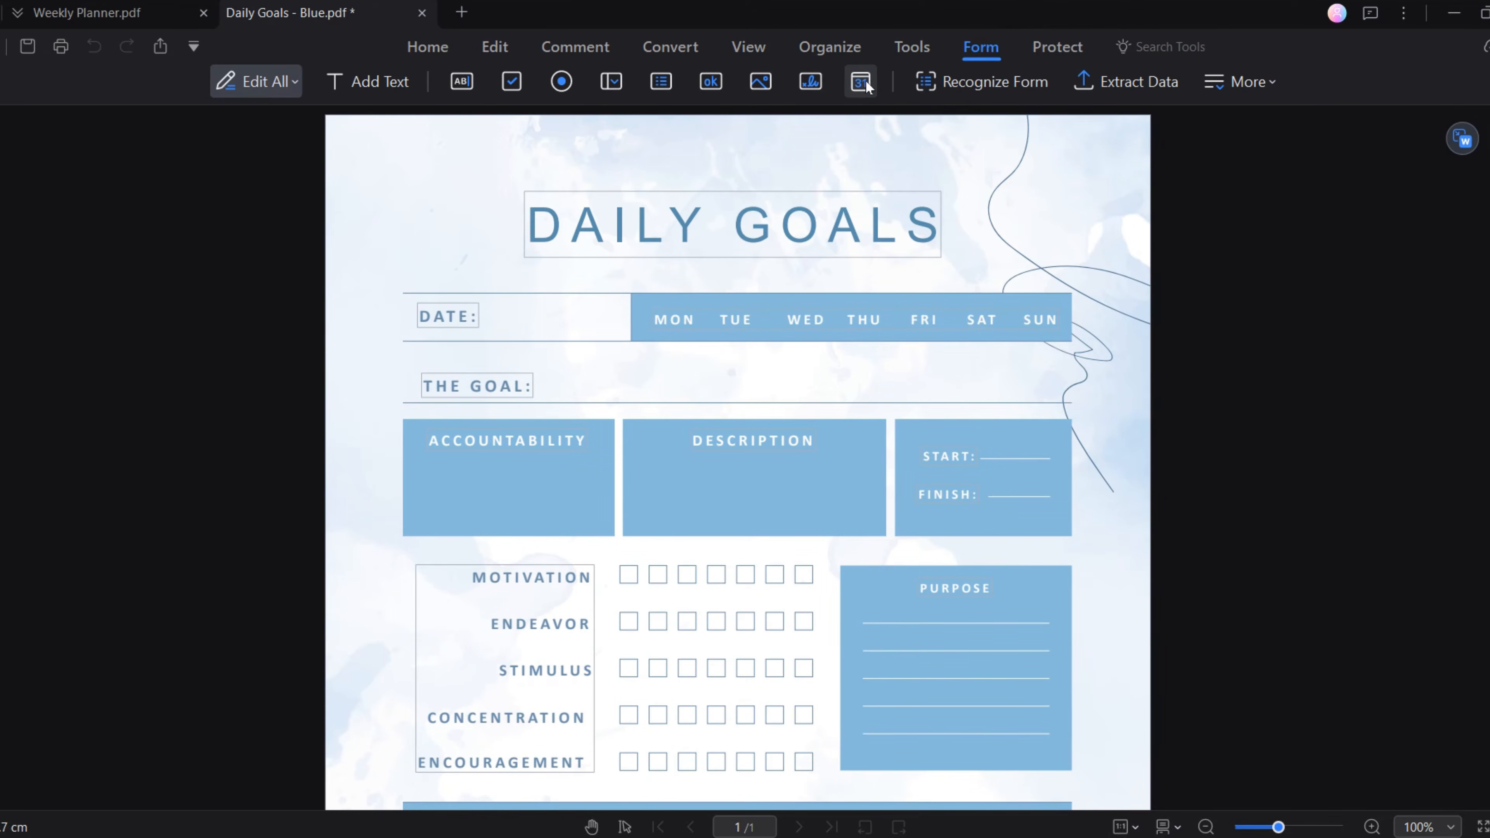
# Place a date field beside the DATE label and set its fill color to the template's blue, 86BADA
pyautogui.click(863, 86)
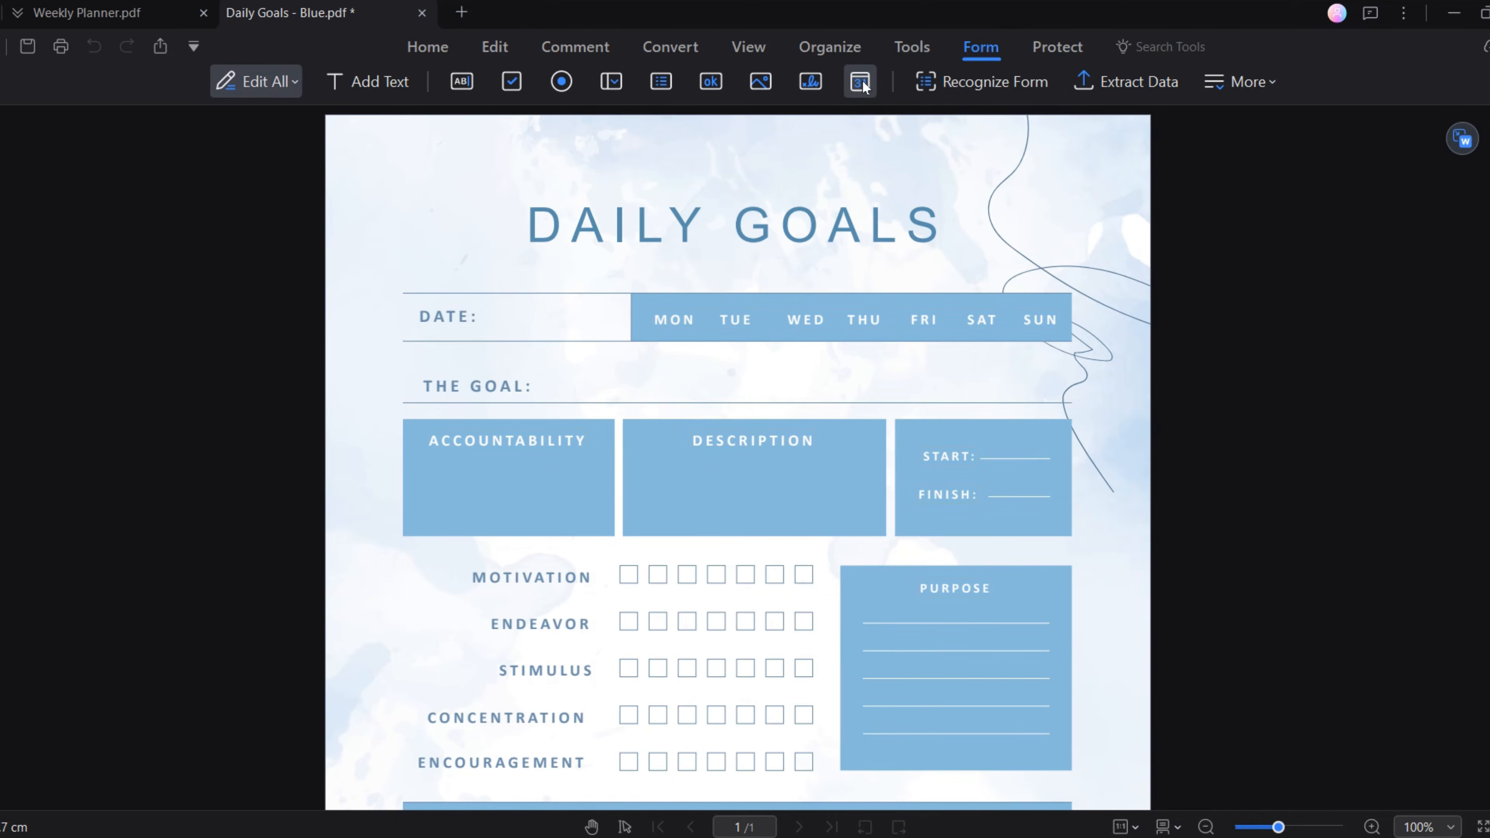
pyautogui.click(470, 292)
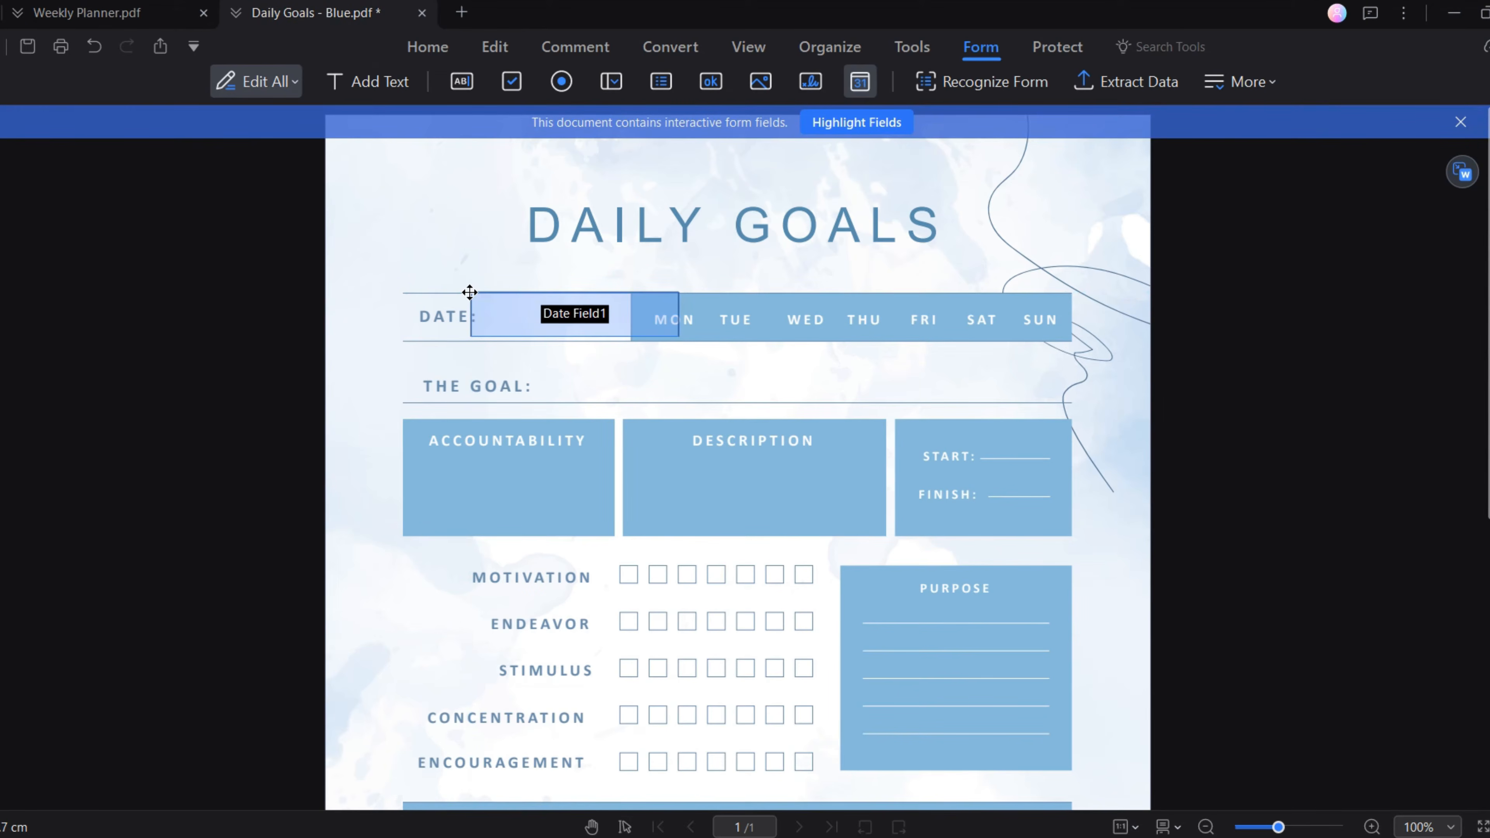
pyautogui.rightClick(536, 319)
pyautogui.click(568, 336)
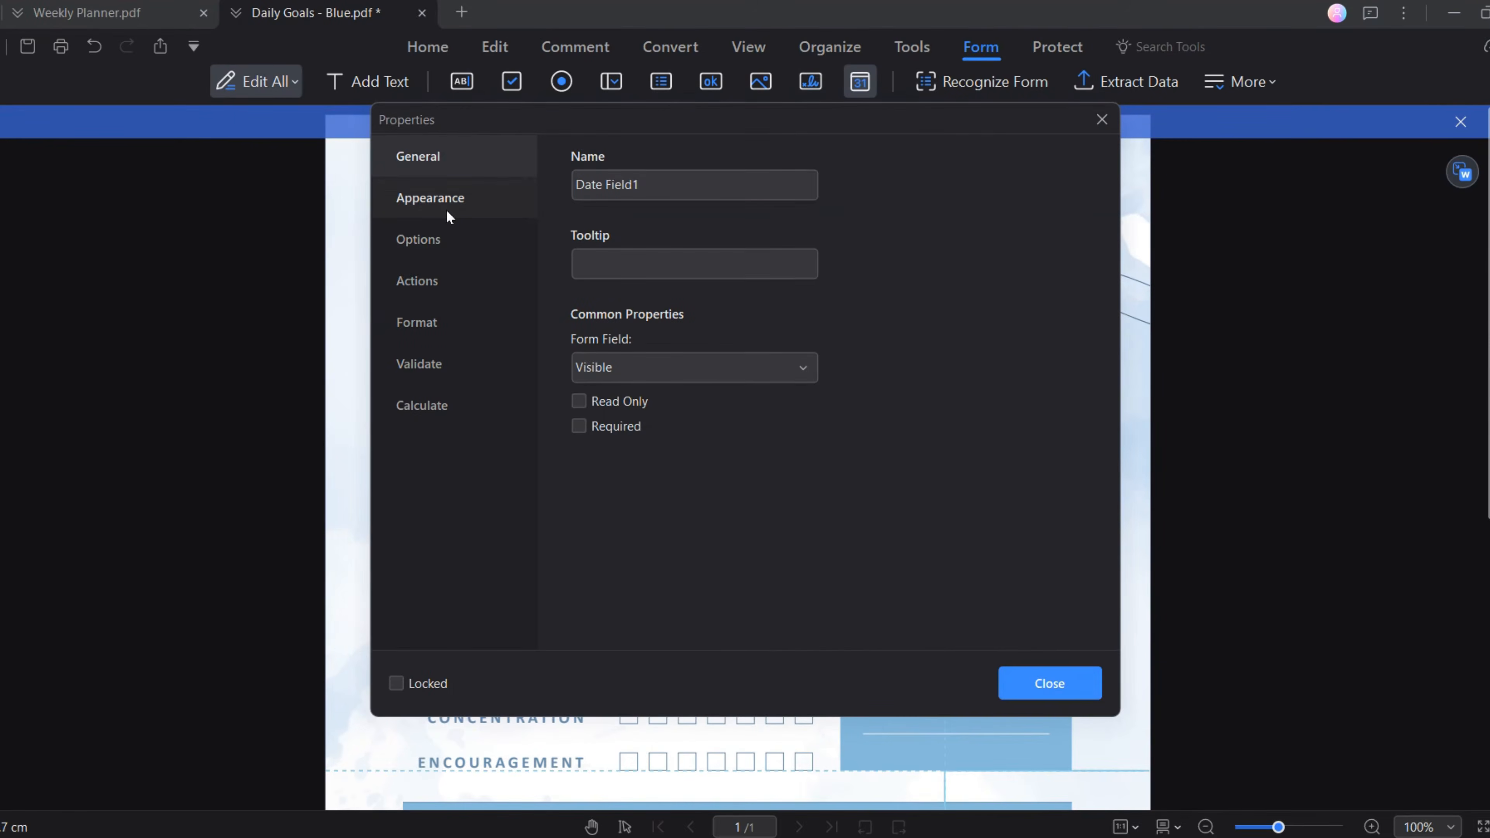
pyautogui.click(445, 202)
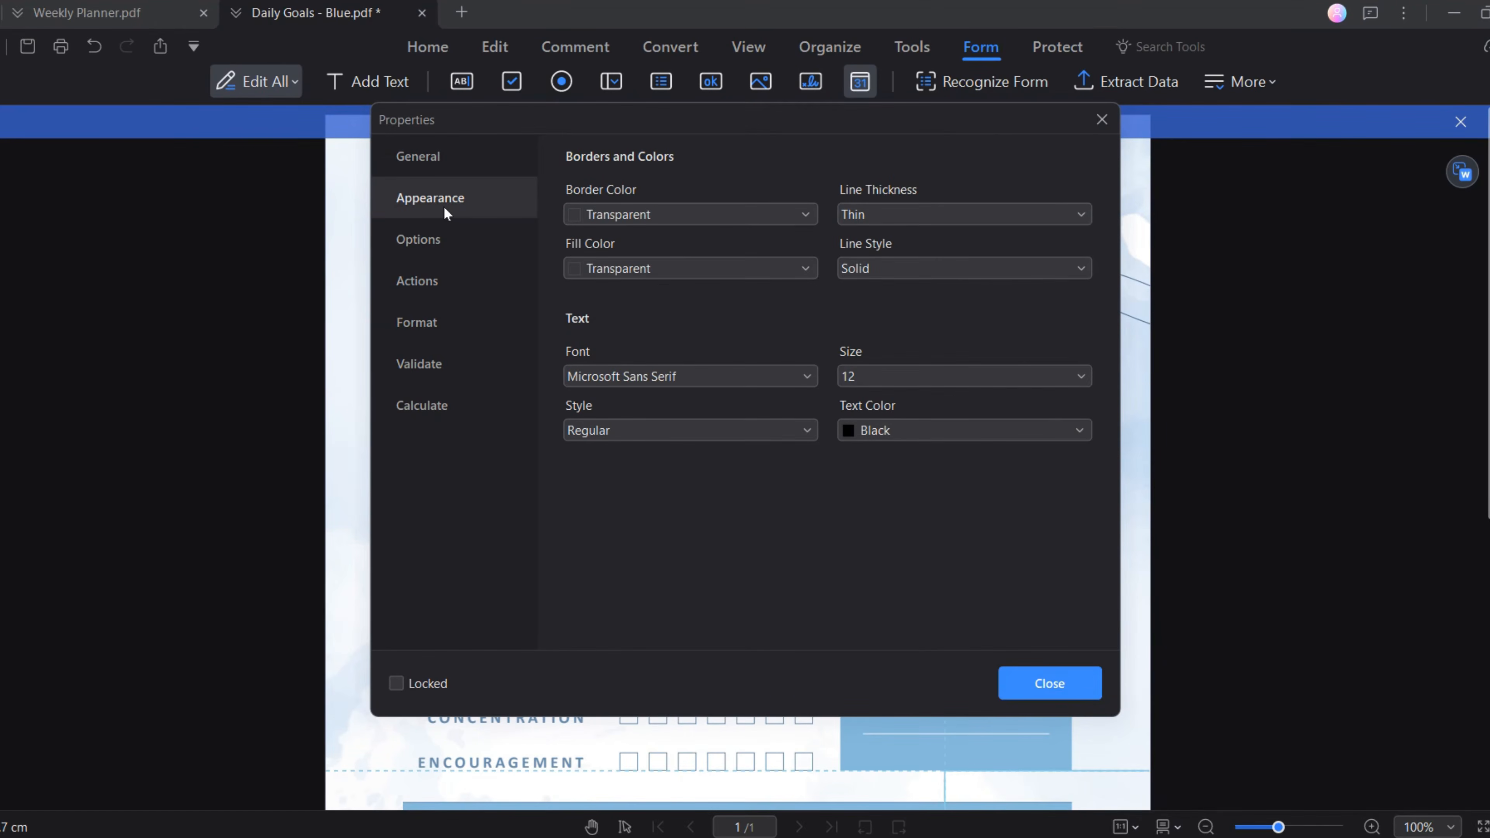
pyautogui.click(613, 278)
pyautogui.click(614, 507)
pyautogui.click(859, 757)
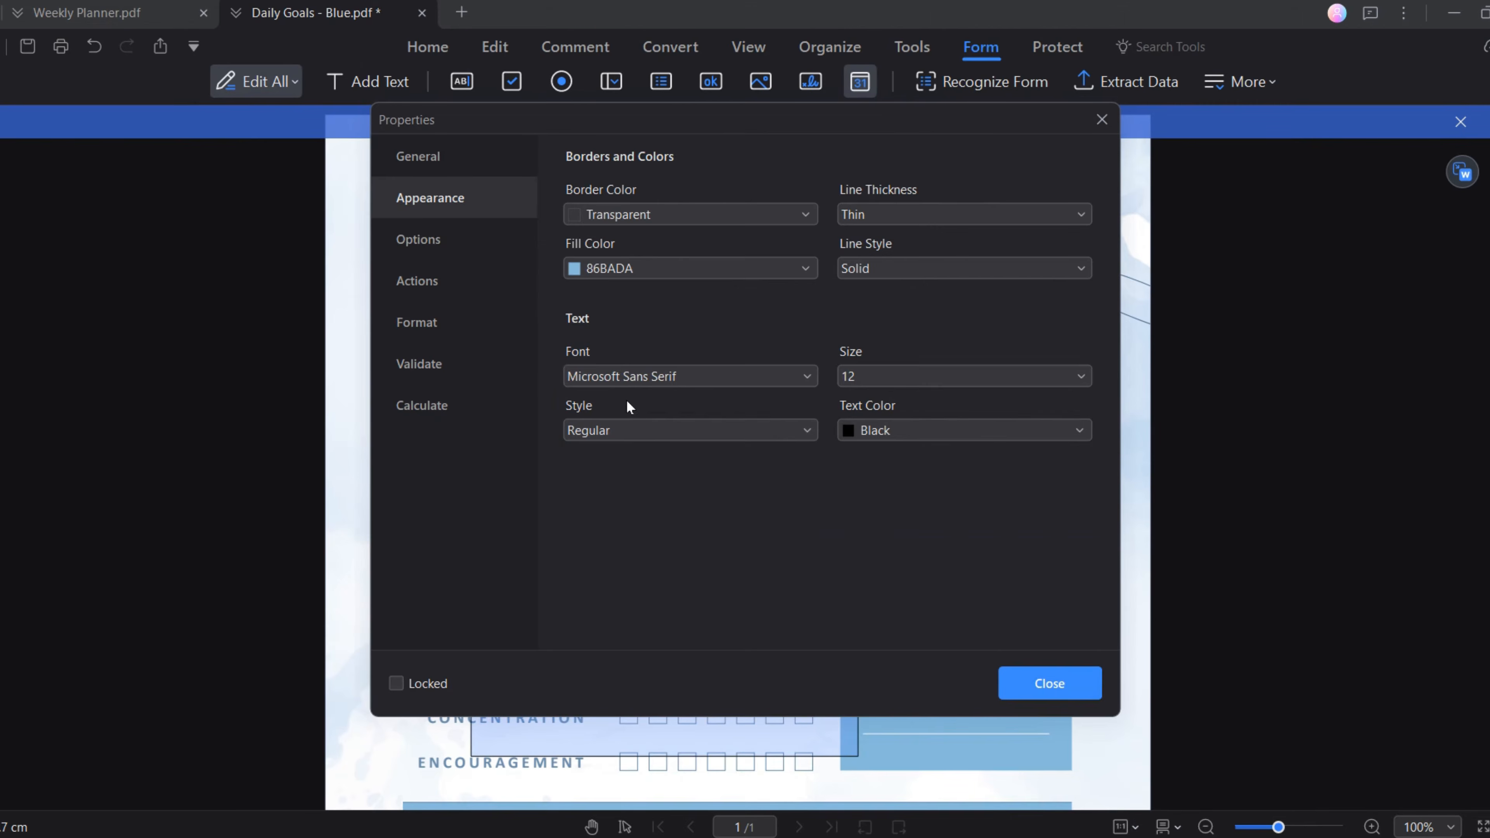
# Set the date field's text alignment to Center in its option properties
pyautogui.click(447, 241)
pyautogui.click(655, 192)
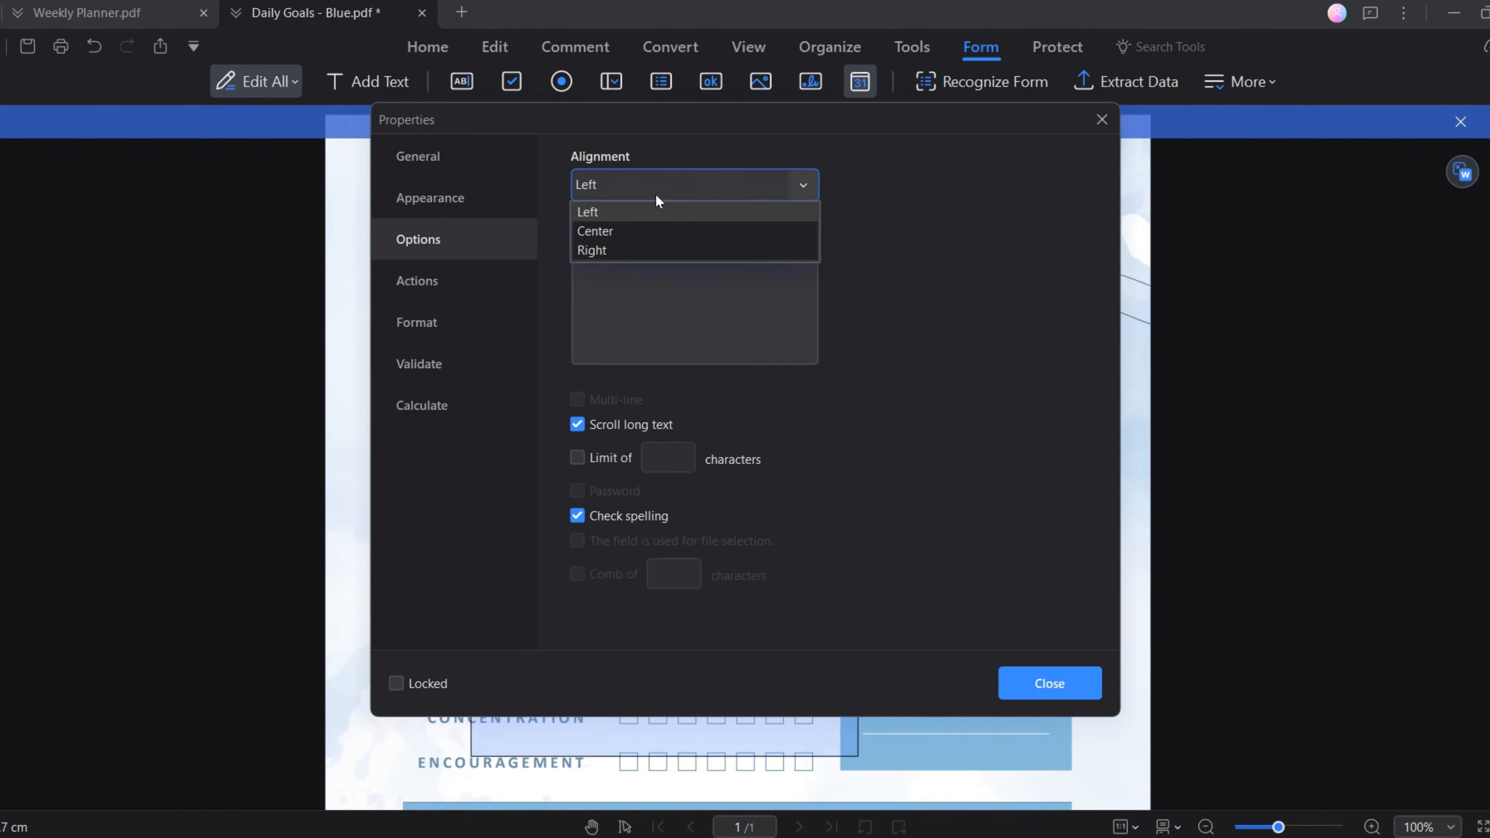
pyautogui.click(647, 233)
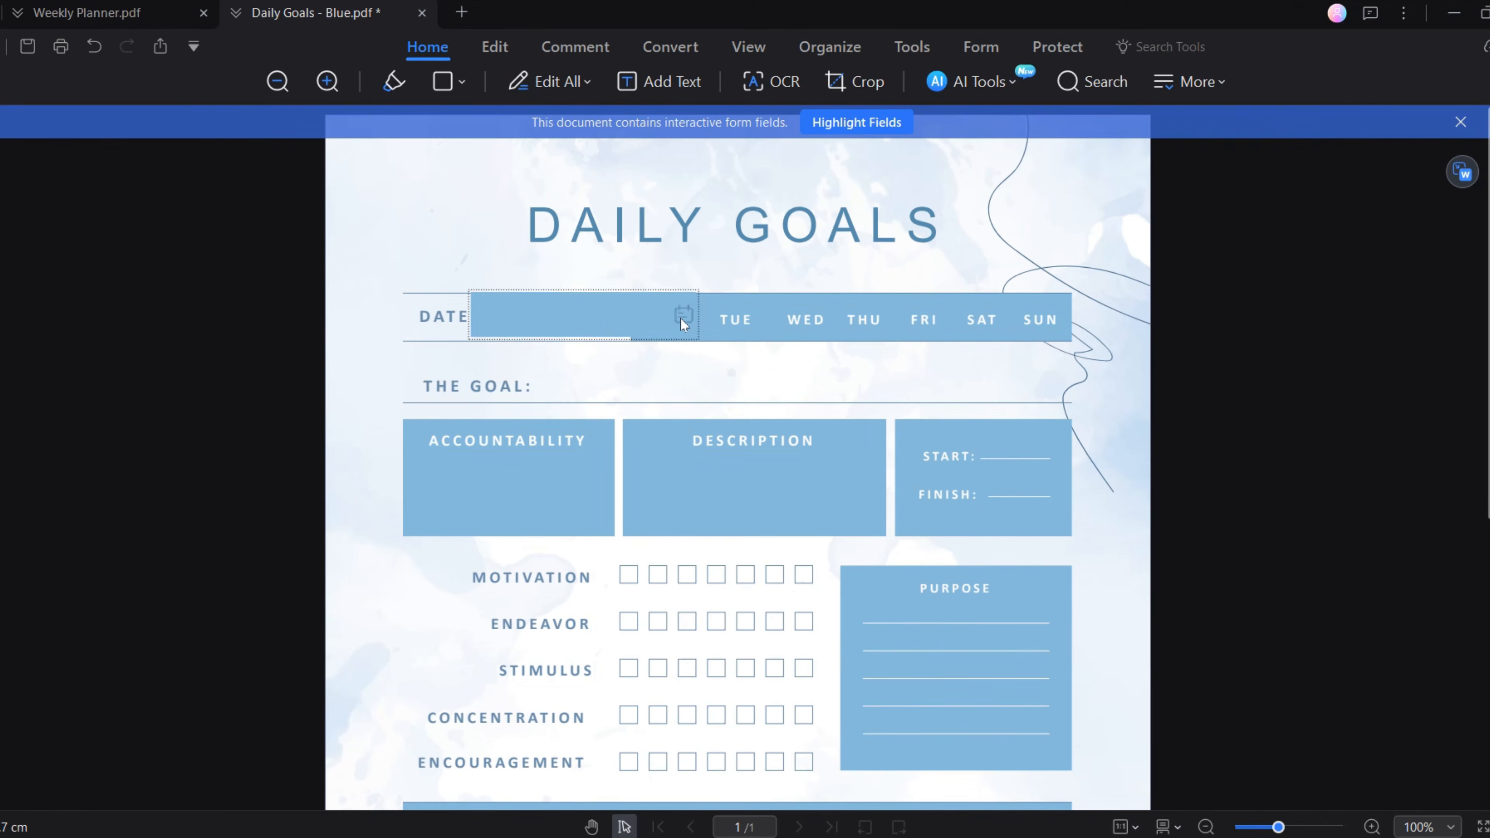
# Open the date field's calendar and browse through its months
pyautogui.click(681, 320)
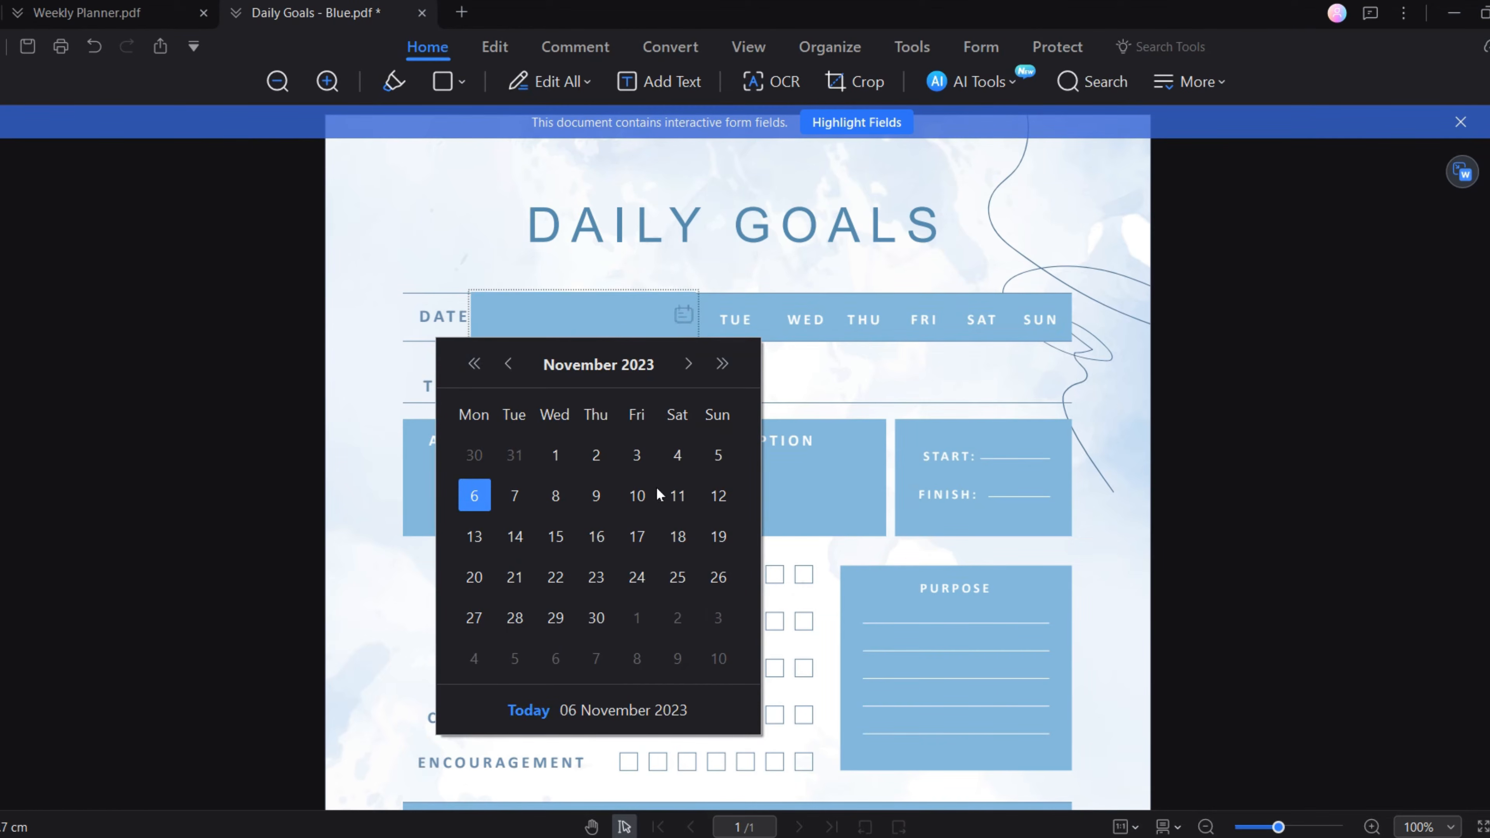
pyautogui.scroll(-3, 657, 487)
pyautogui.scroll(2, 657, 487)
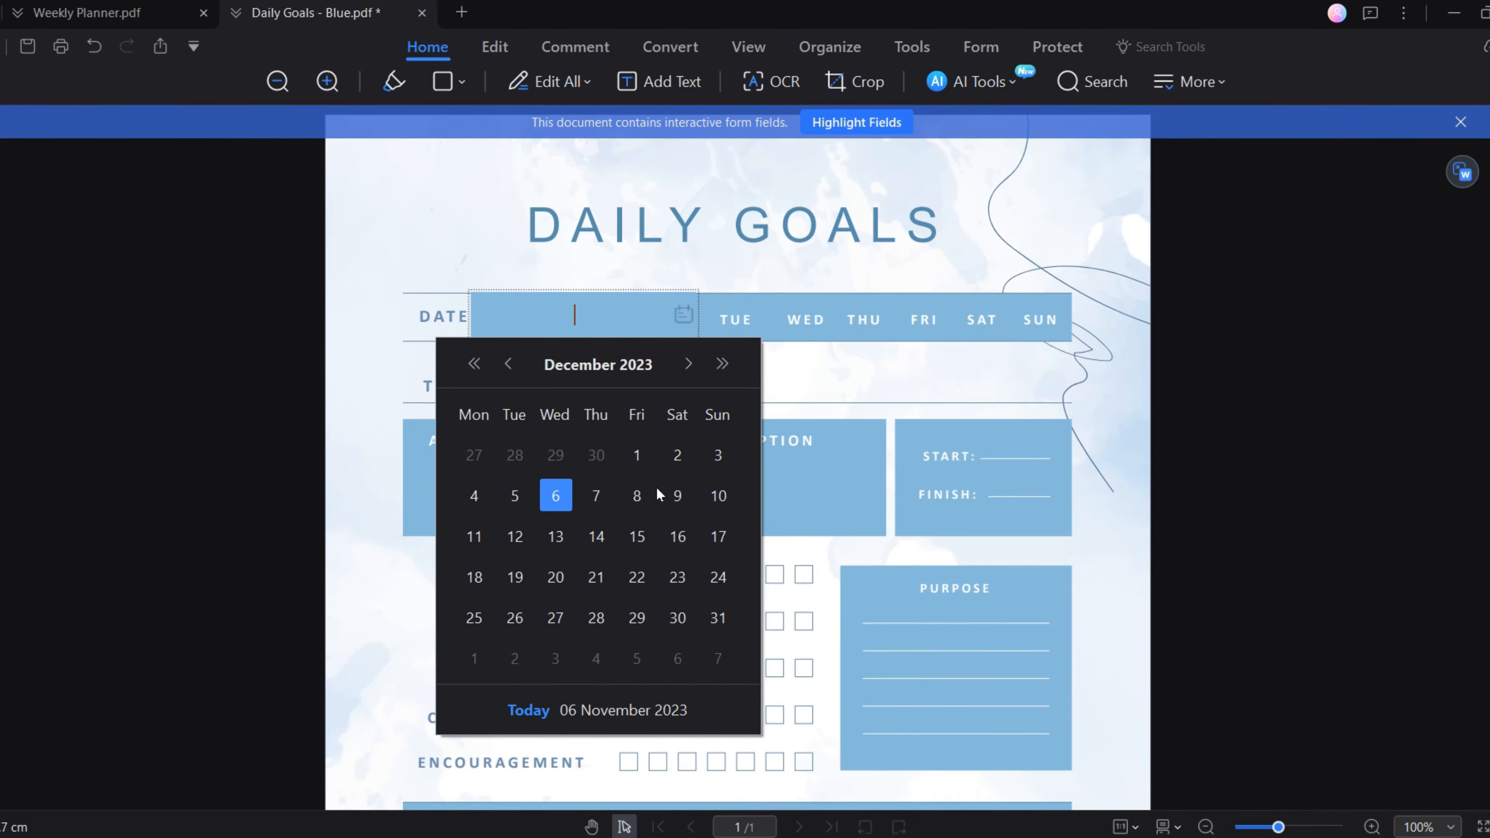
pyautogui.scroll(2, 656, 495)
pyautogui.scroll(-1, 657, 495)
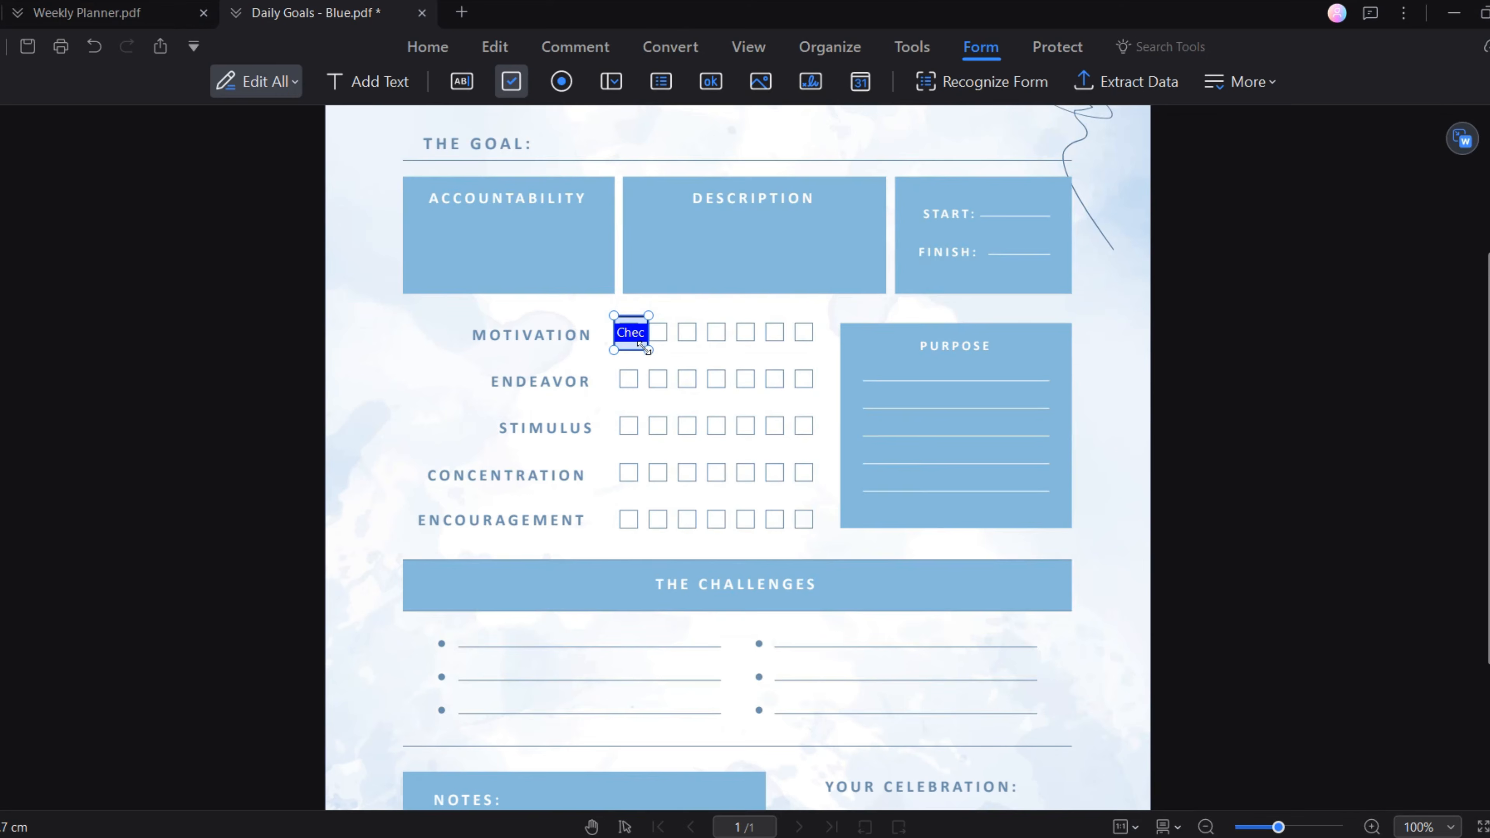
# Shrink the check box field on the first Motivation square and set its text color to the recent light blue
pyautogui.moveTo(645, 347)
pyautogui.mouseDown()
pyautogui.moveTo(614, 318)
pyautogui.moveTo(638, 342)
pyautogui.mouseUp()
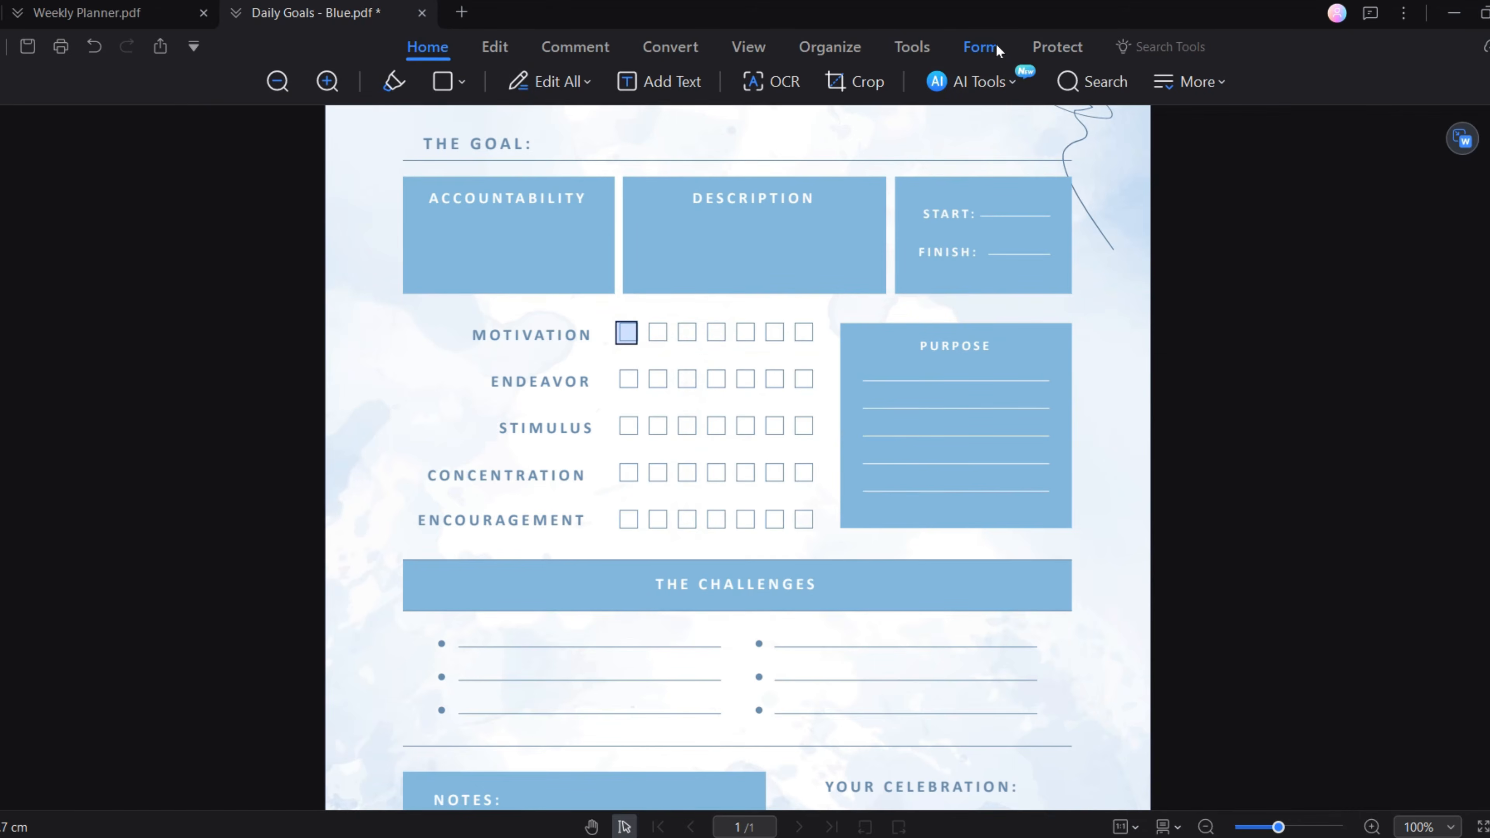
pyautogui.click(996, 44)
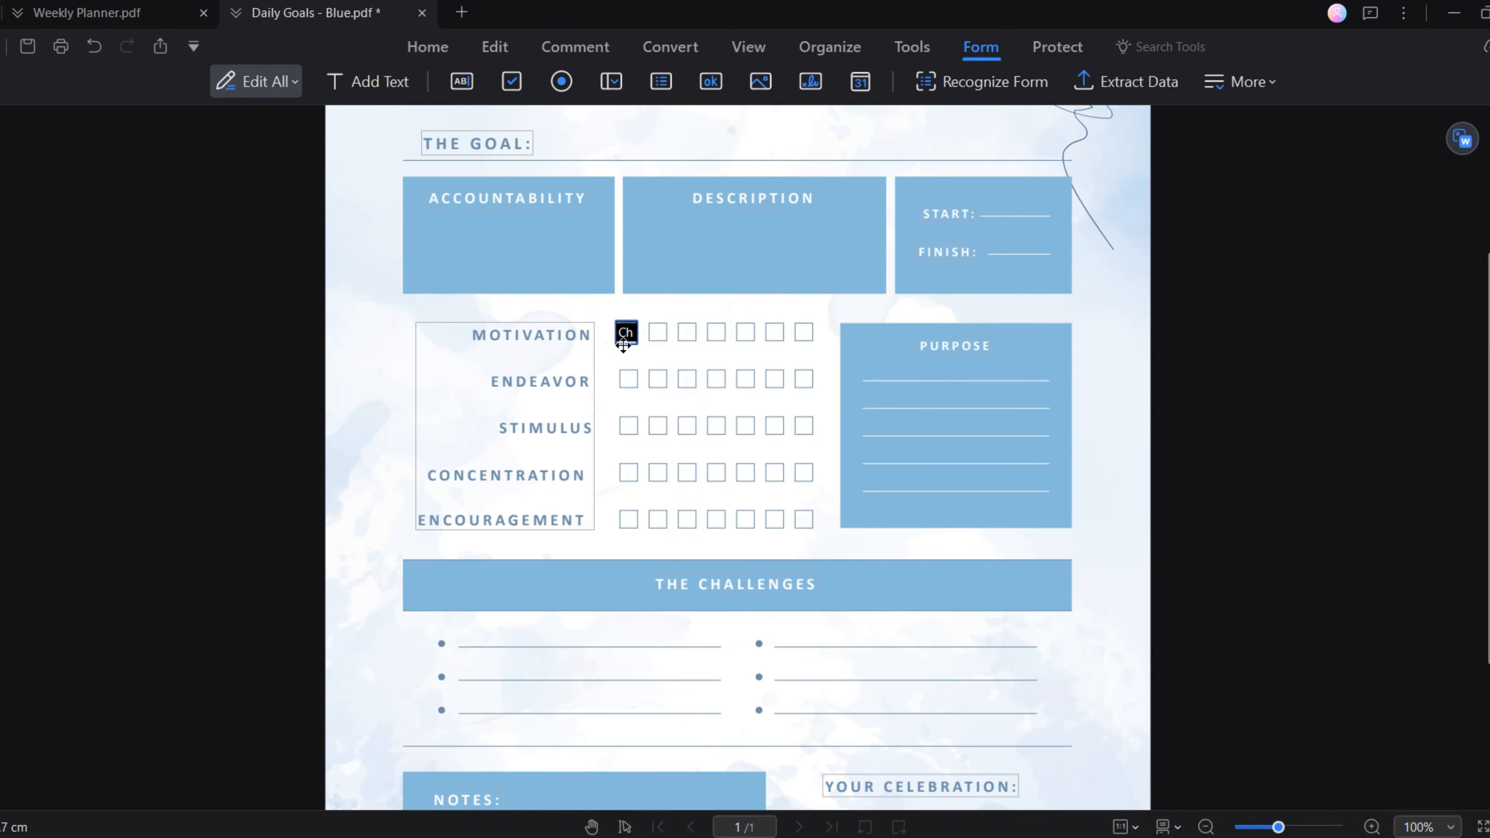
pyautogui.click(626, 333)
pyautogui.rightClick(626, 333)
pyautogui.click(665, 345)
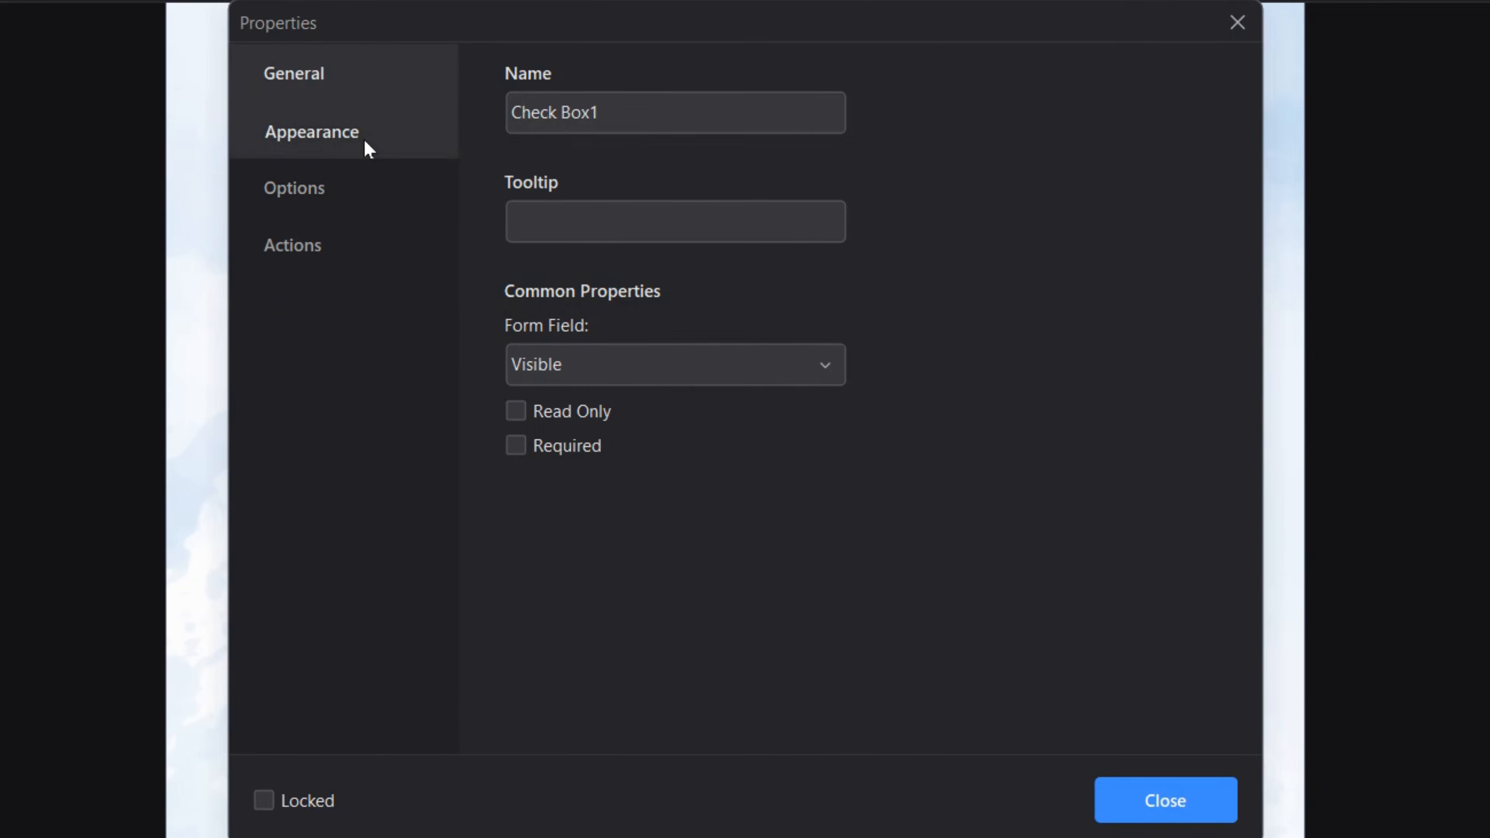
pyautogui.click(444, 198)
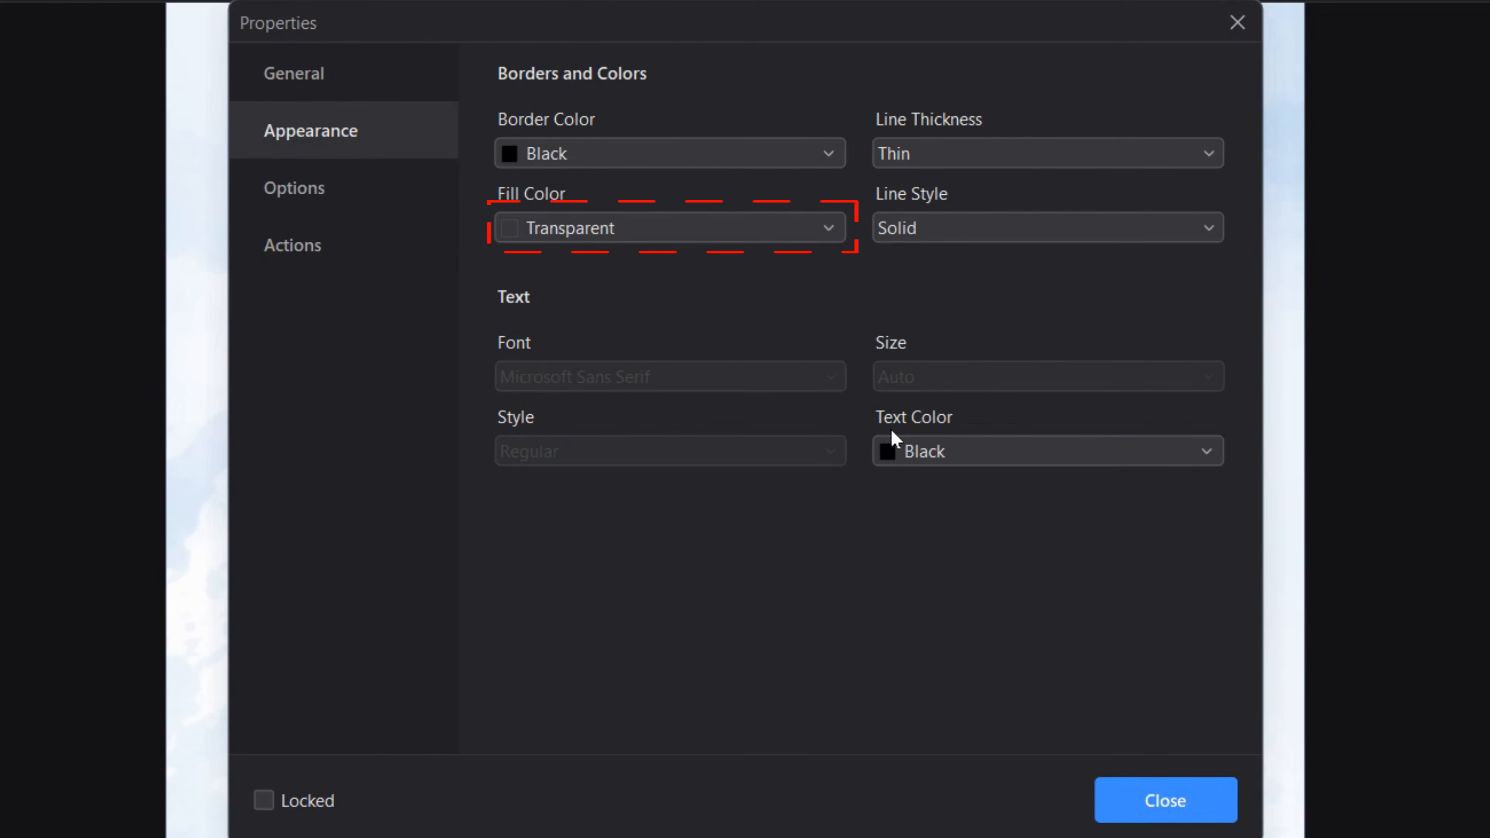
pyautogui.click(889, 450)
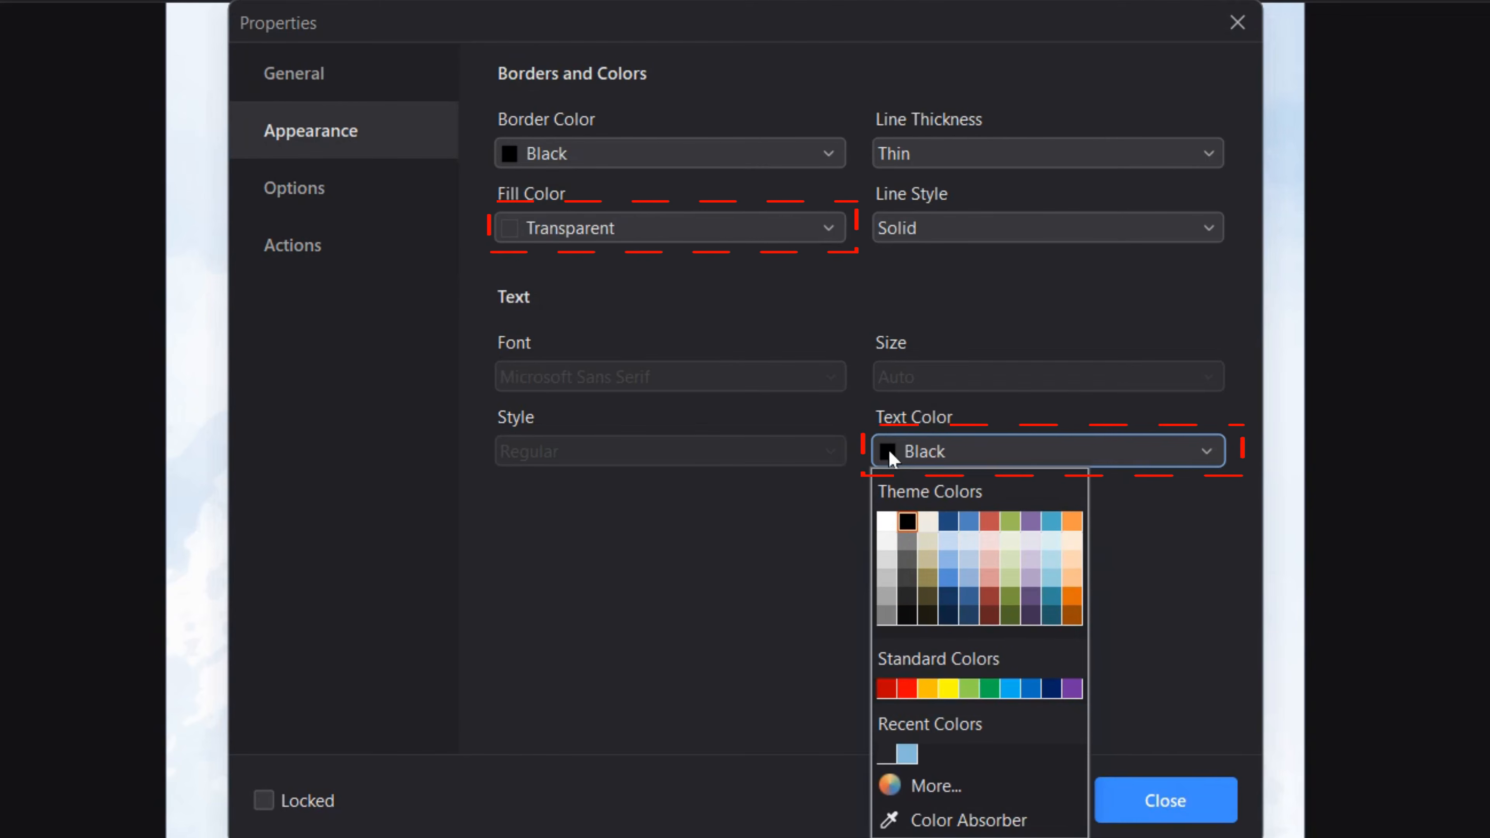
pyautogui.click(907, 754)
# Set the Motivation check box's style to Star and close its properties
pyautogui.click(300, 187)
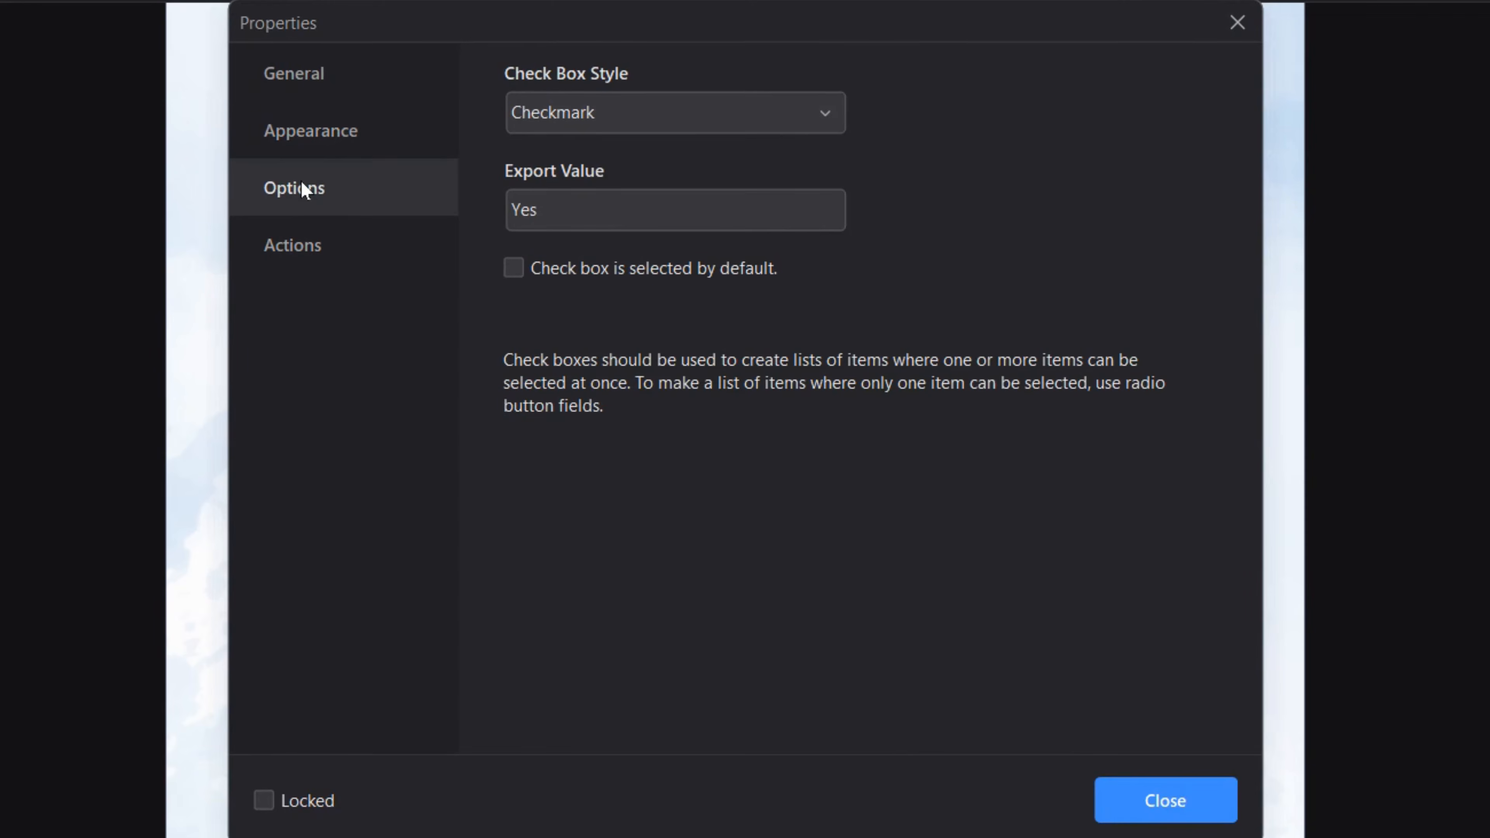
pyautogui.click(692, 129)
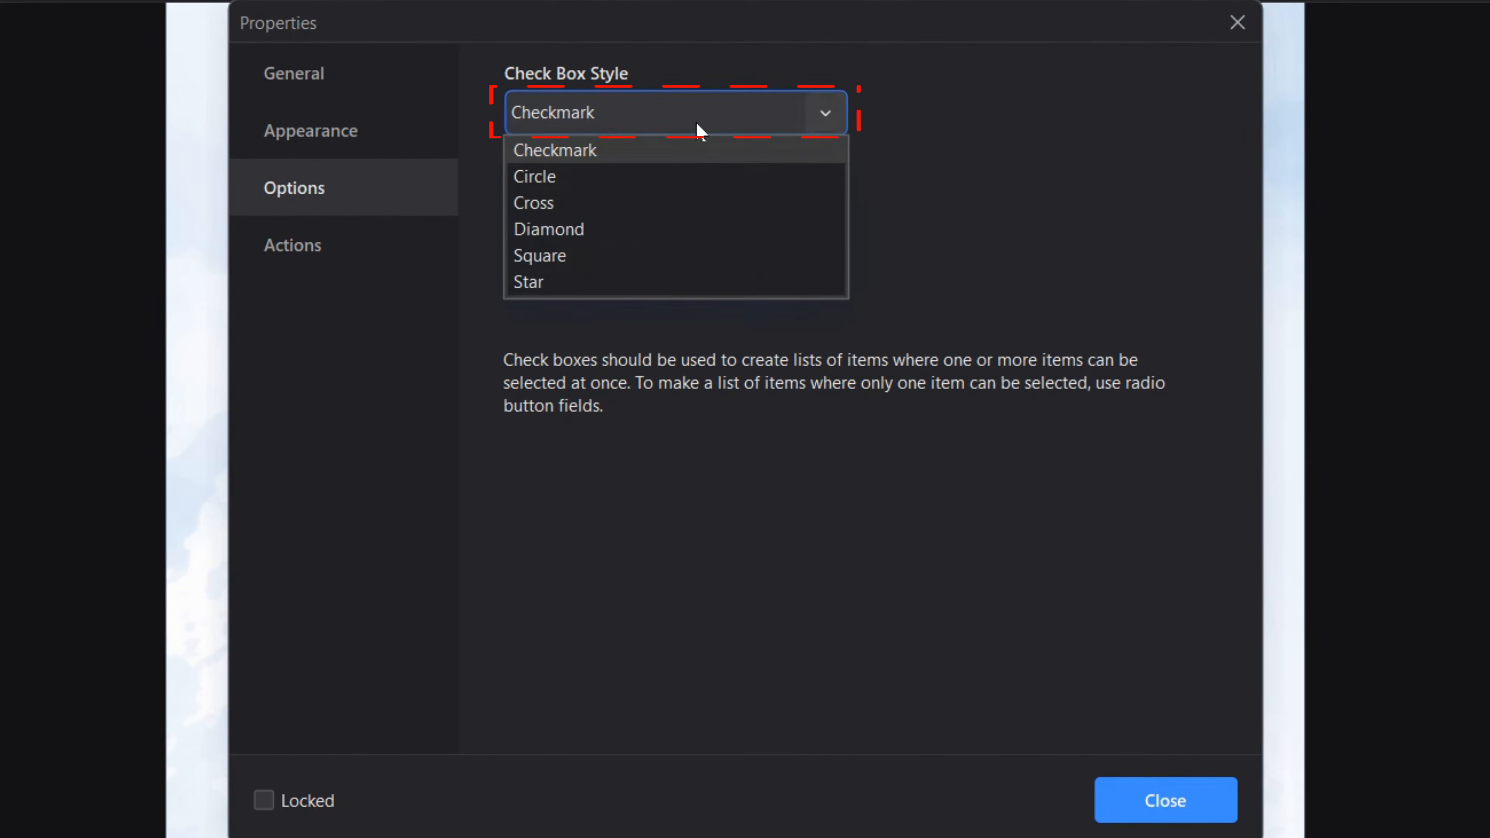
pyautogui.click(557, 284)
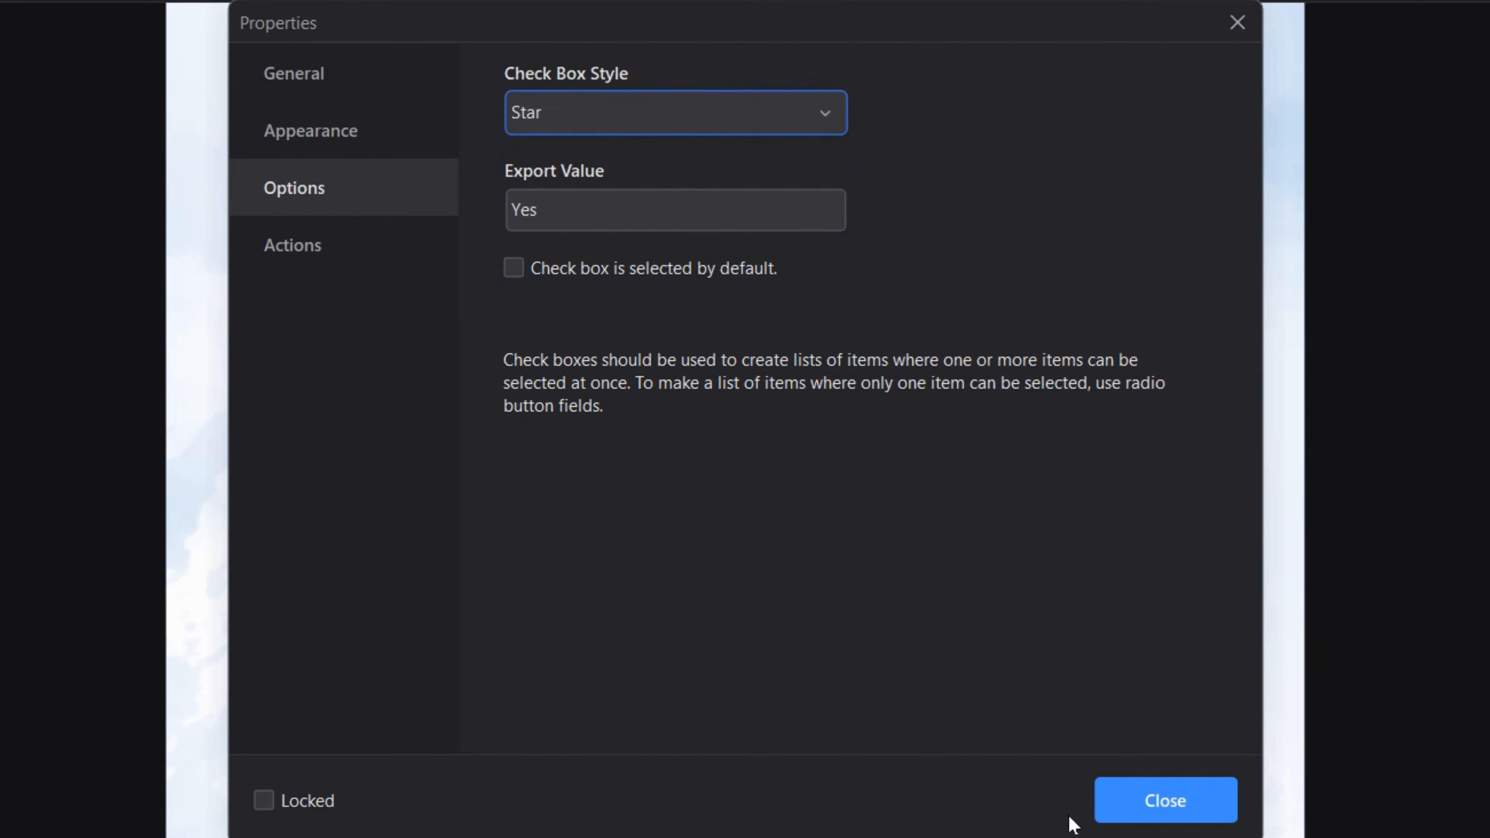
pyautogui.click(1191, 815)
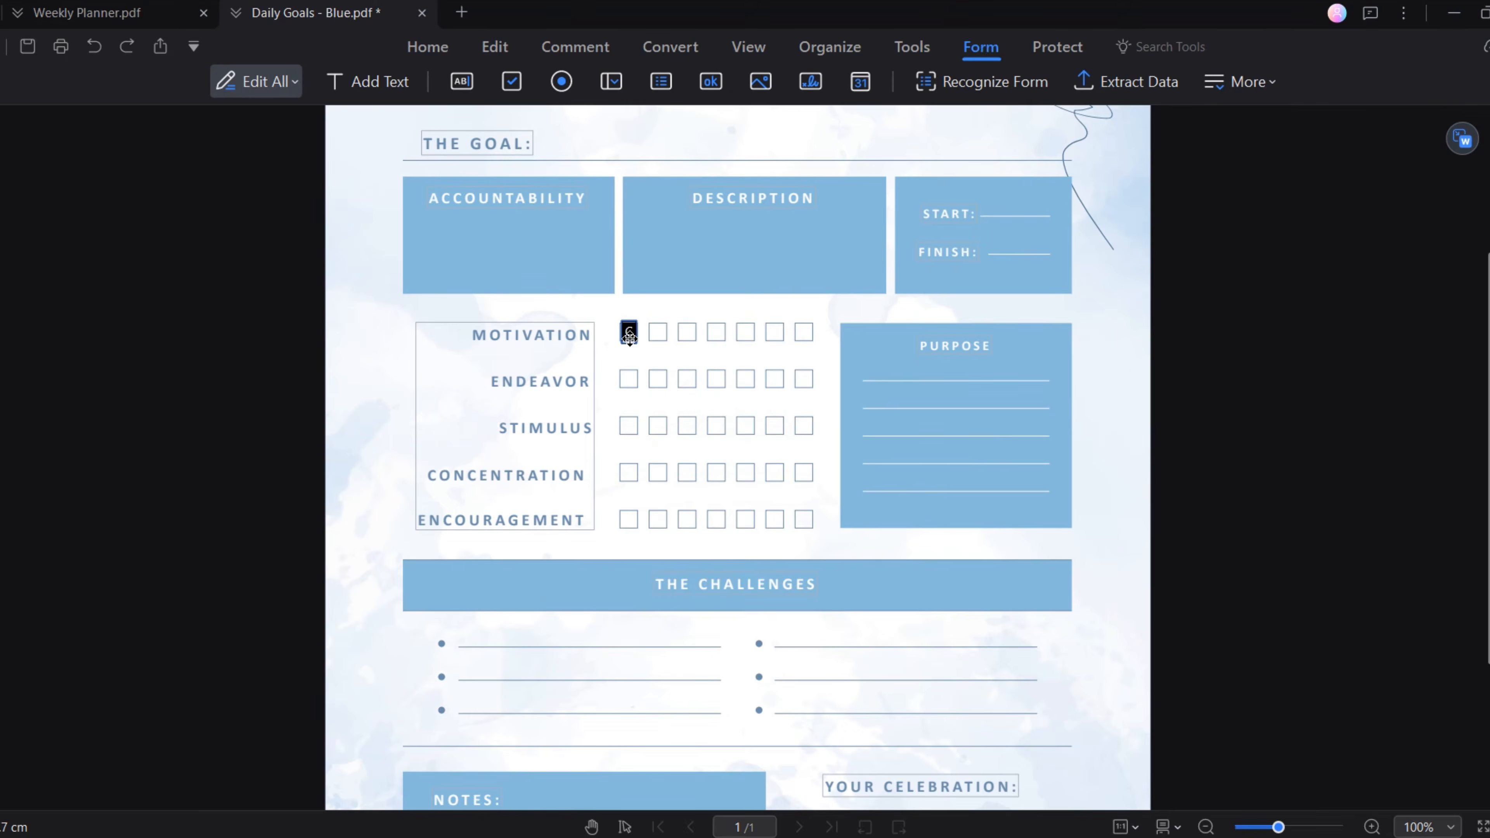
# Start creating multiple copies of the Motivation check box field, 7 across and 5 down
pyautogui.rightClick(629, 334)
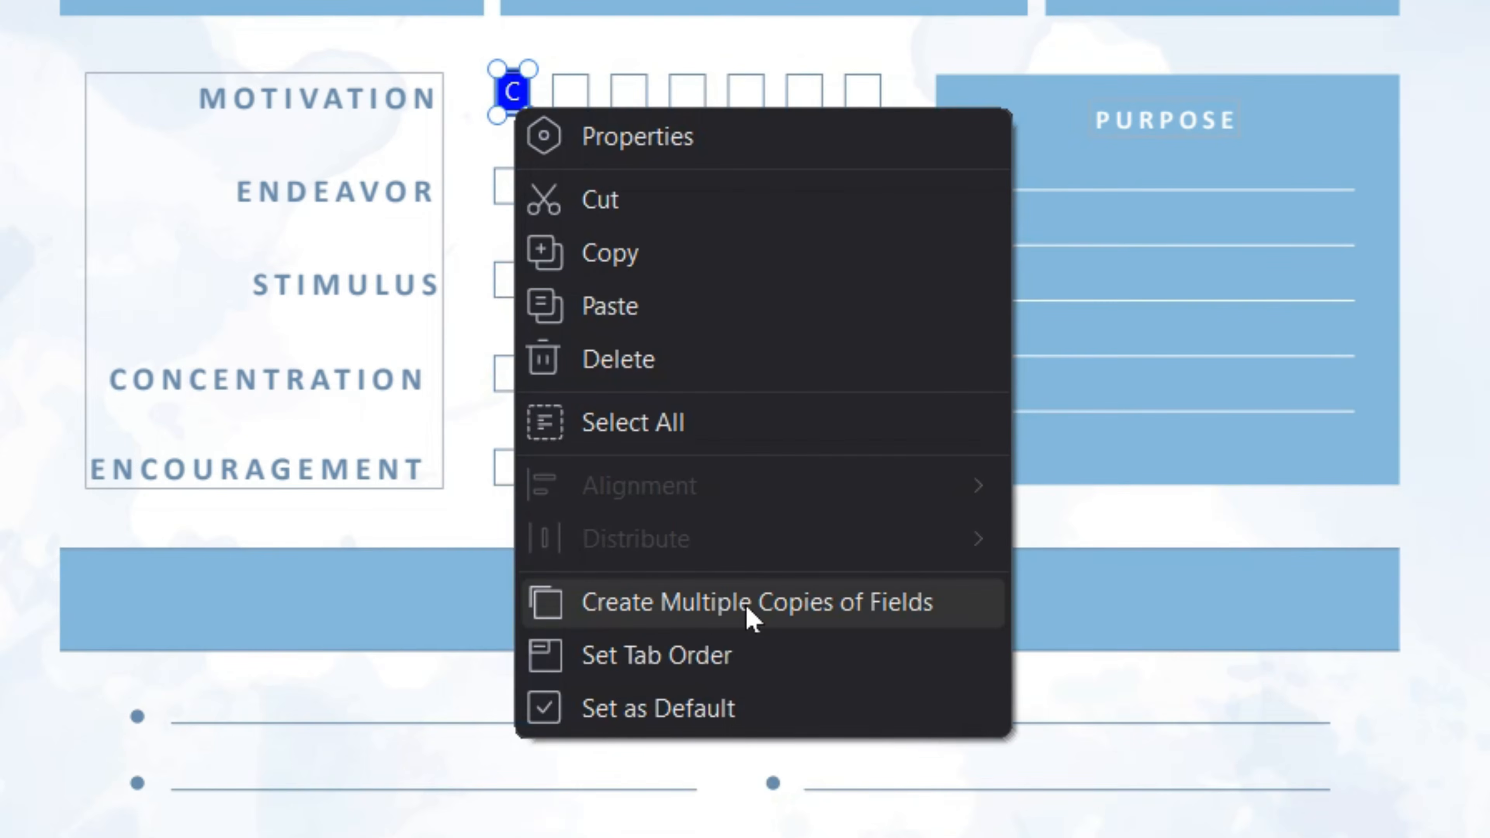
pyautogui.click(754, 616)
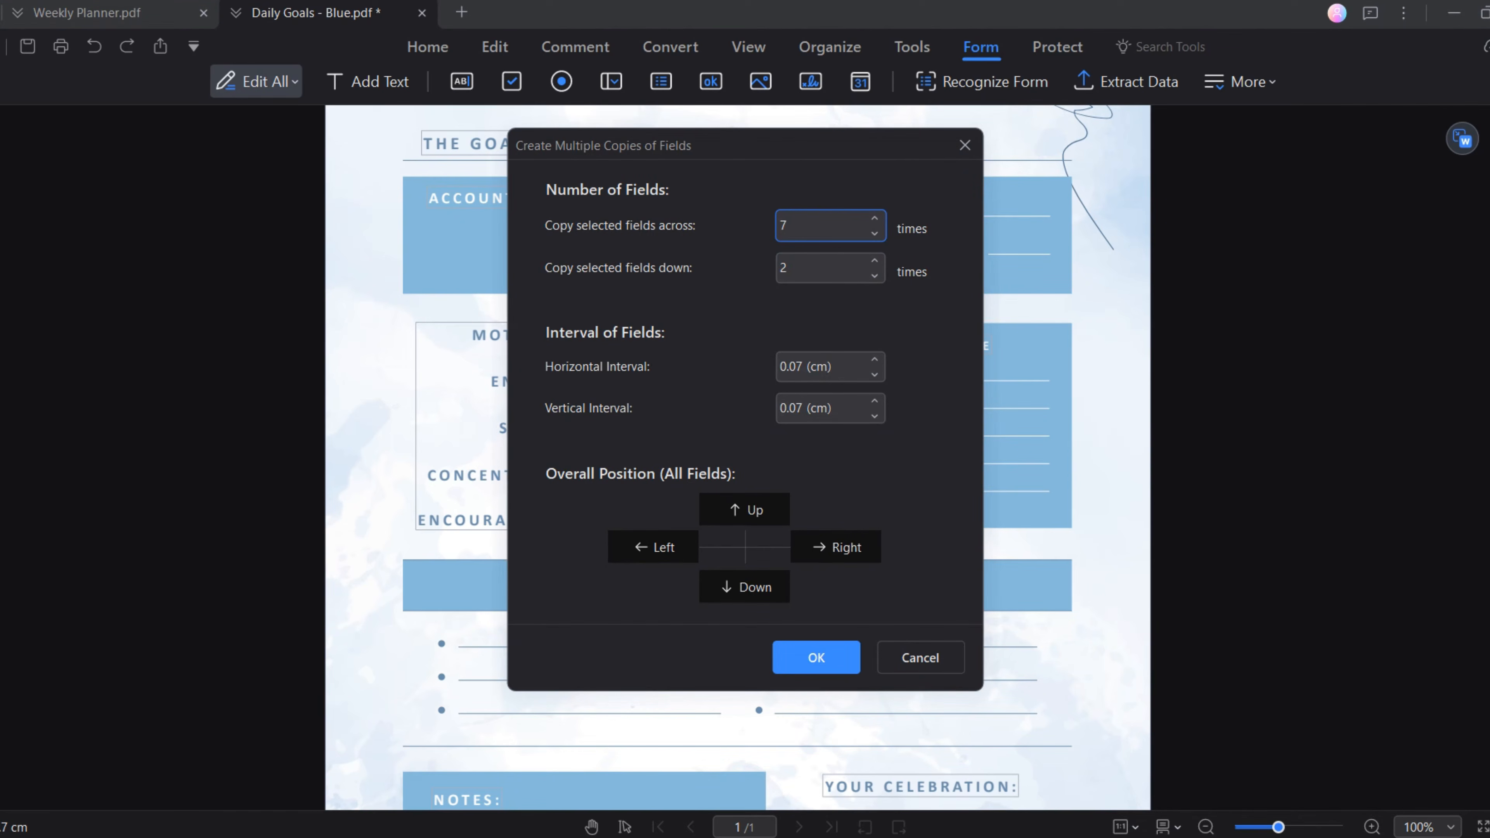
pyautogui.click(840, 273)
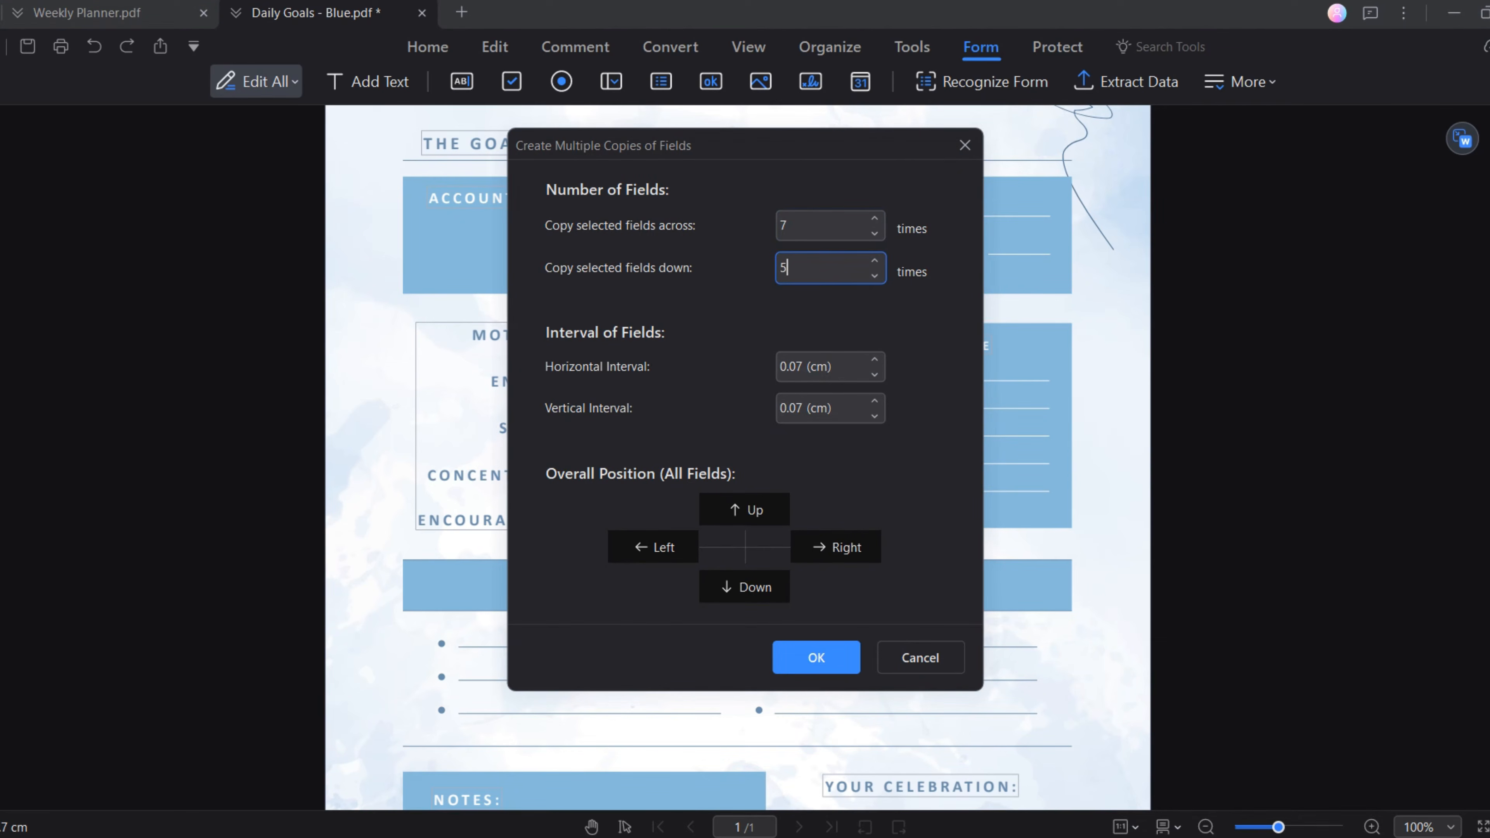
# Set the copies' horizontal interval to 0.3 cm and vertical interval to 0.75 cm, and create the check box grid
pyautogui.click(830, 356)
pyautogui.press('BackSpace')
pyautogui.press('BackSpace')
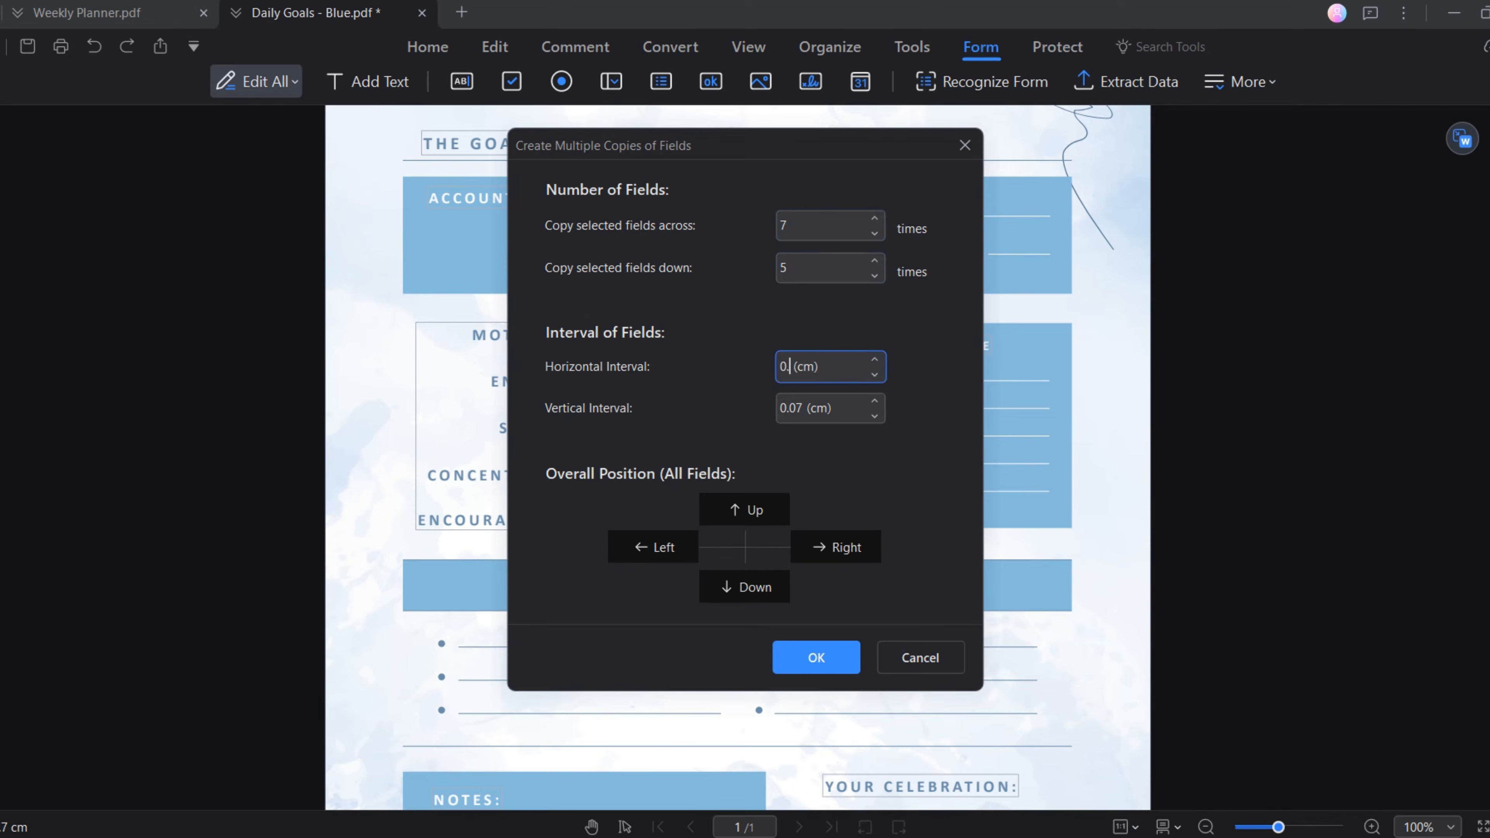
pyautogui.click(807, 406)
pyautogui.press('BackSpace')
pyautogui.press('BackSpace')
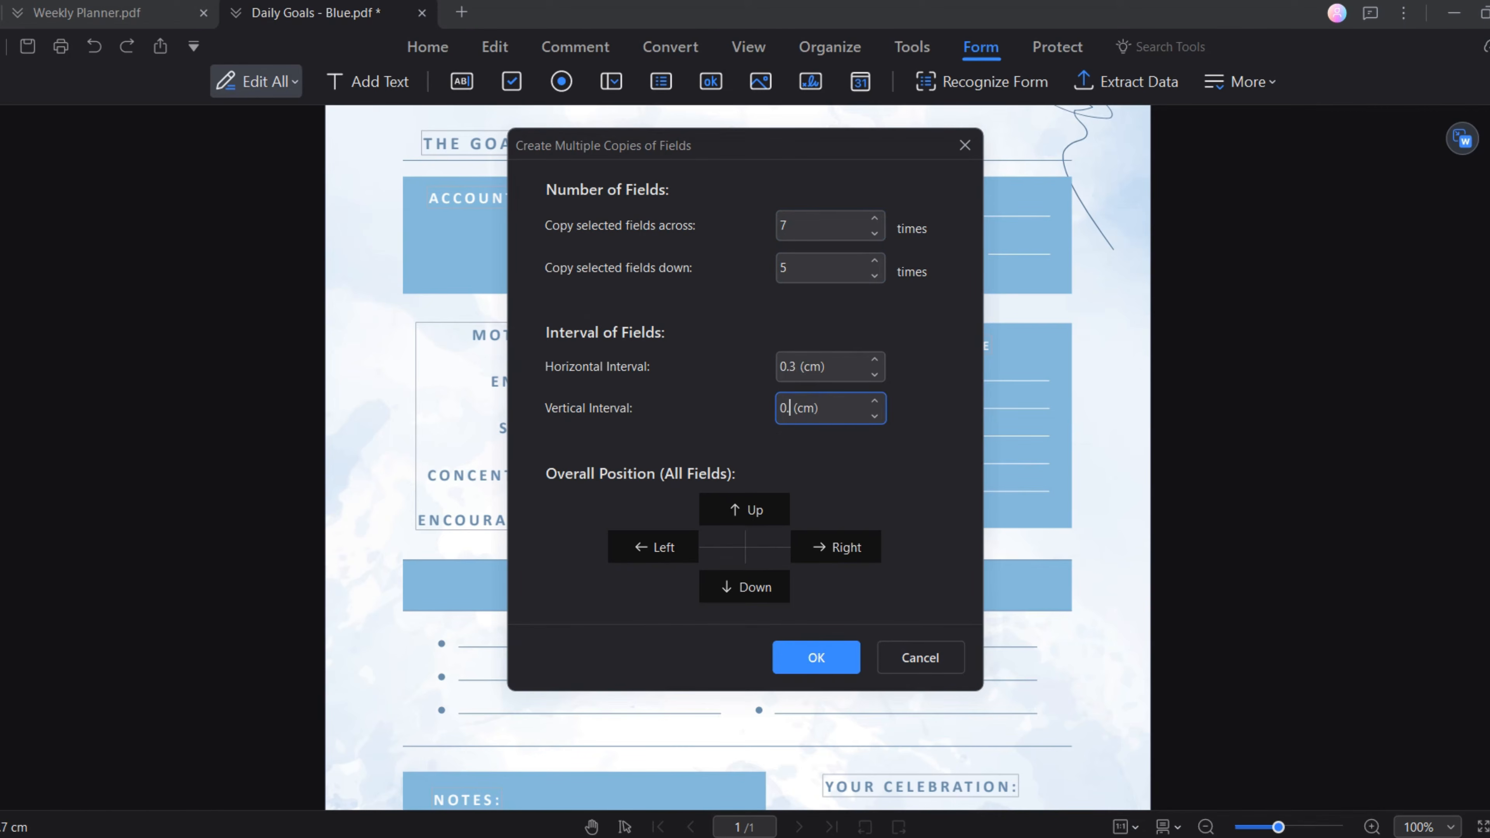
pyautogui.write('75')
pyautogui.press('Return')
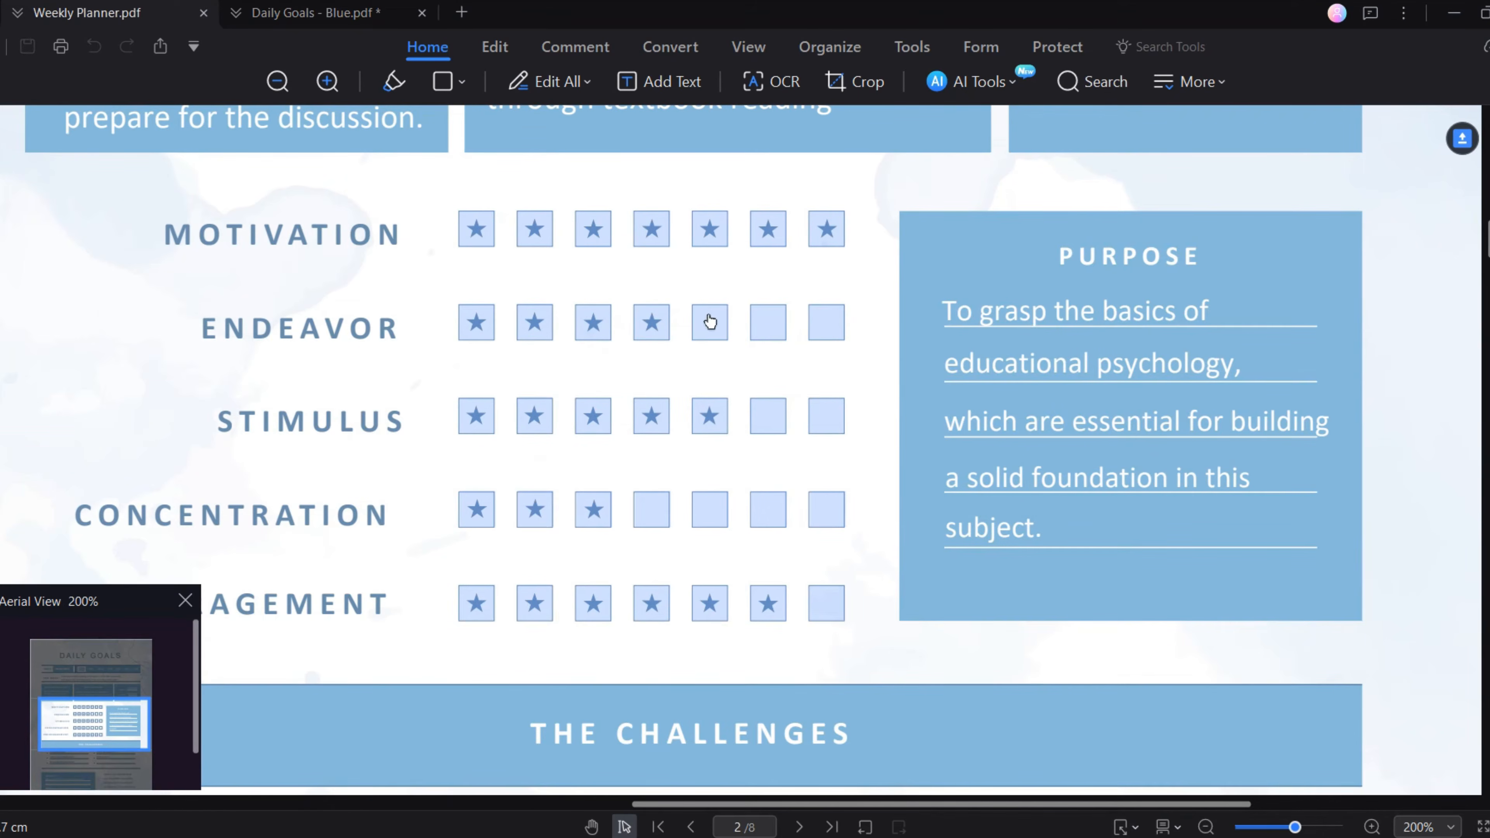
# Check the fifth and sixth Endeavor stars, the sixth Stimulus star and the fourth Concentration star
pyautogui.click(711, 321)
pyautogui.click(769, 333)
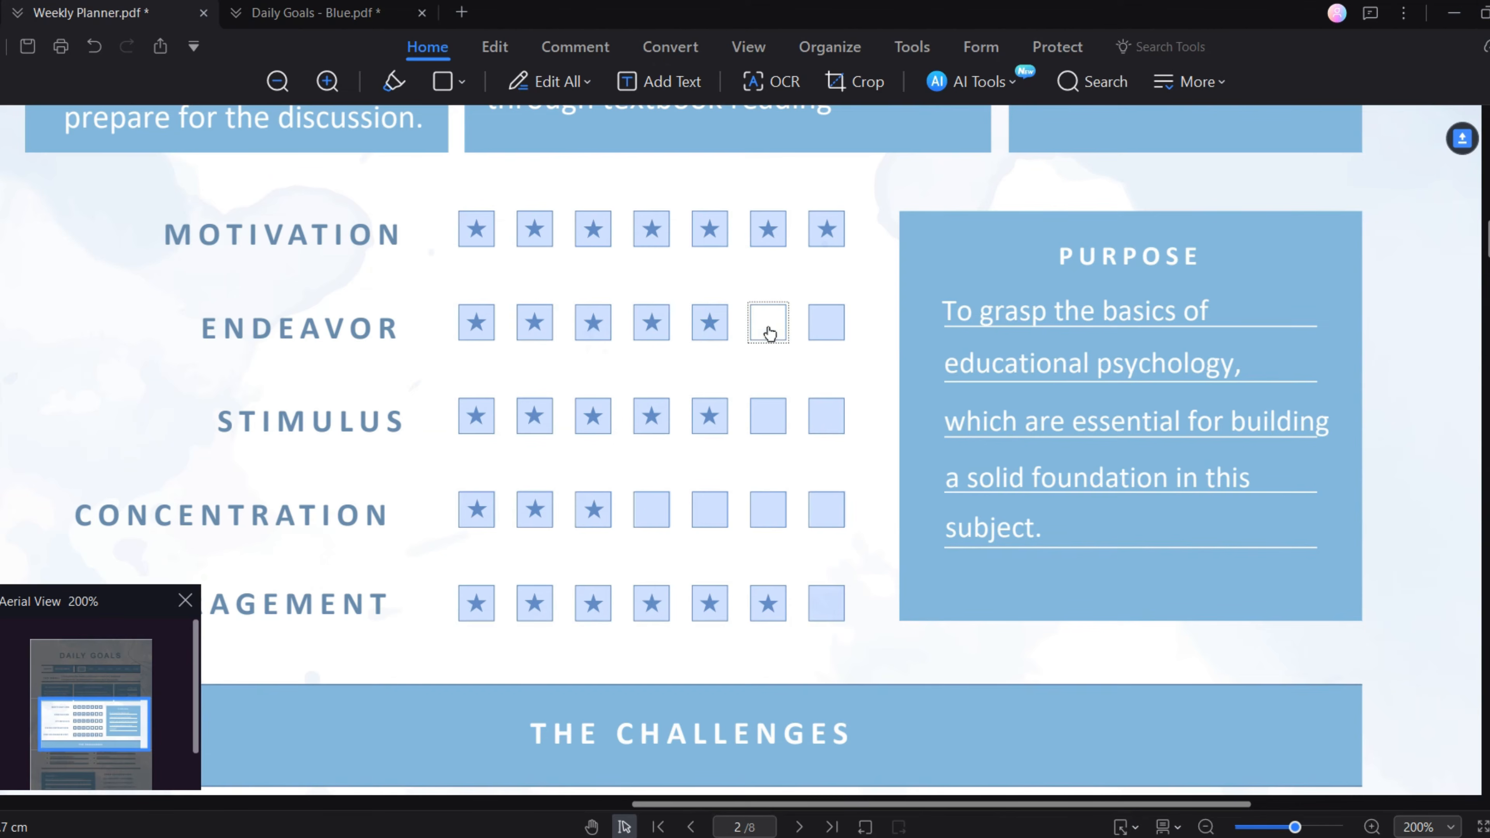
pyautogui.click(774, 414)
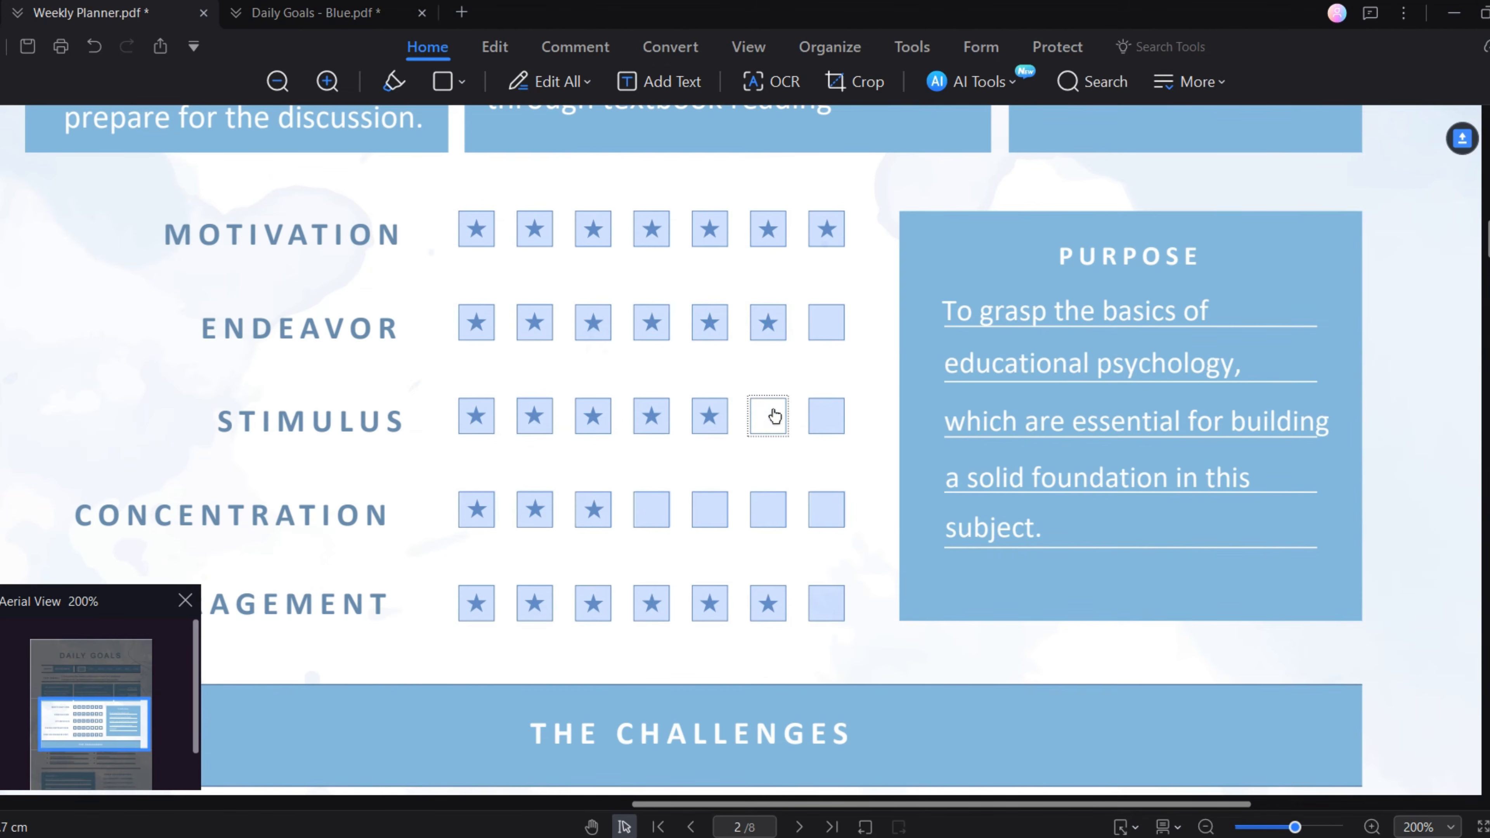
pyautogui.click(651, 515)
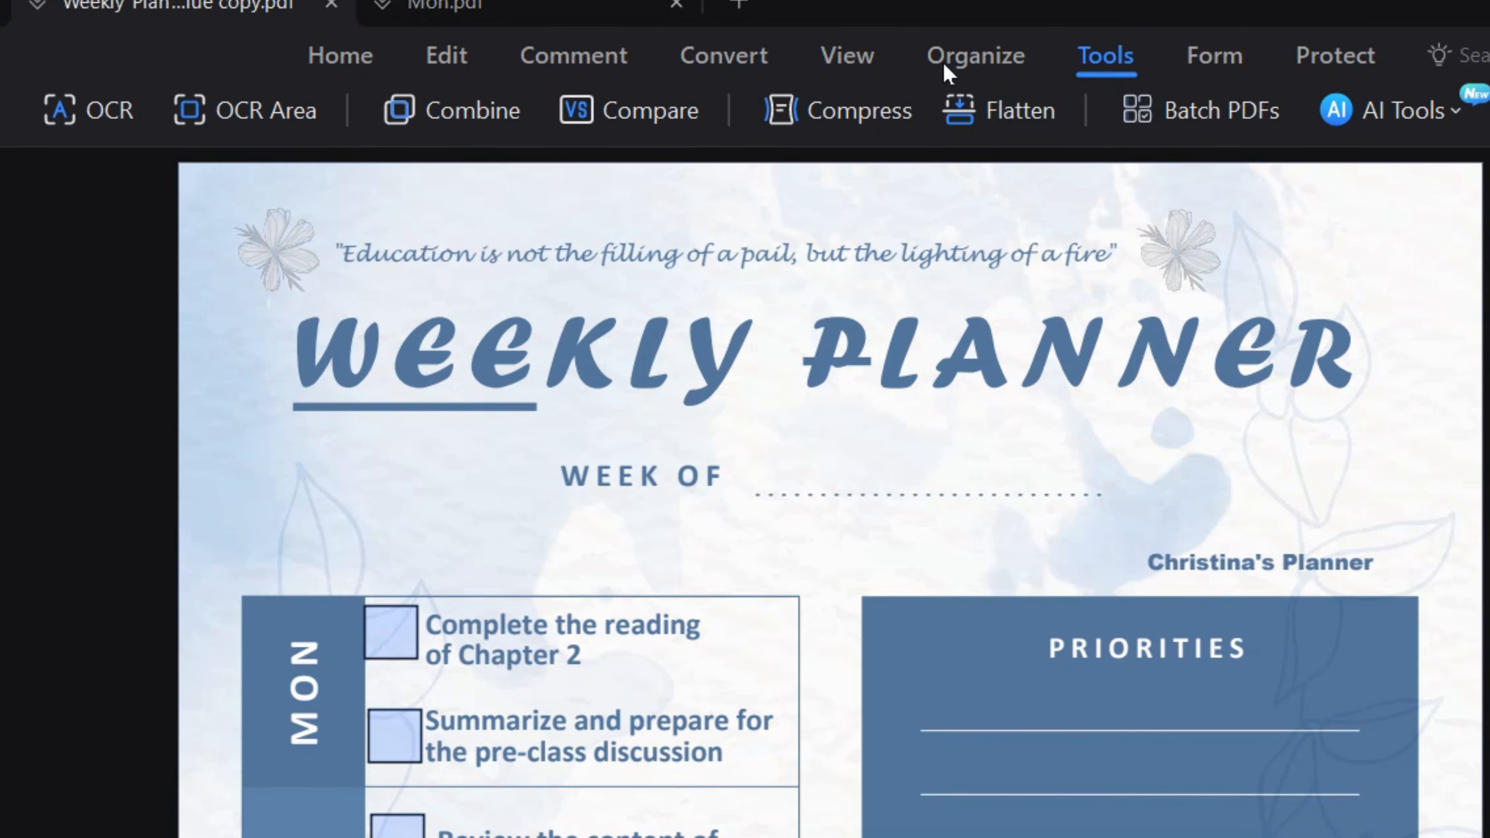
# Start combining PDFs from the weekly planner copy and add the seven daily files, Mon through Sun, from Downloads
pyautogui.click(471, 126)
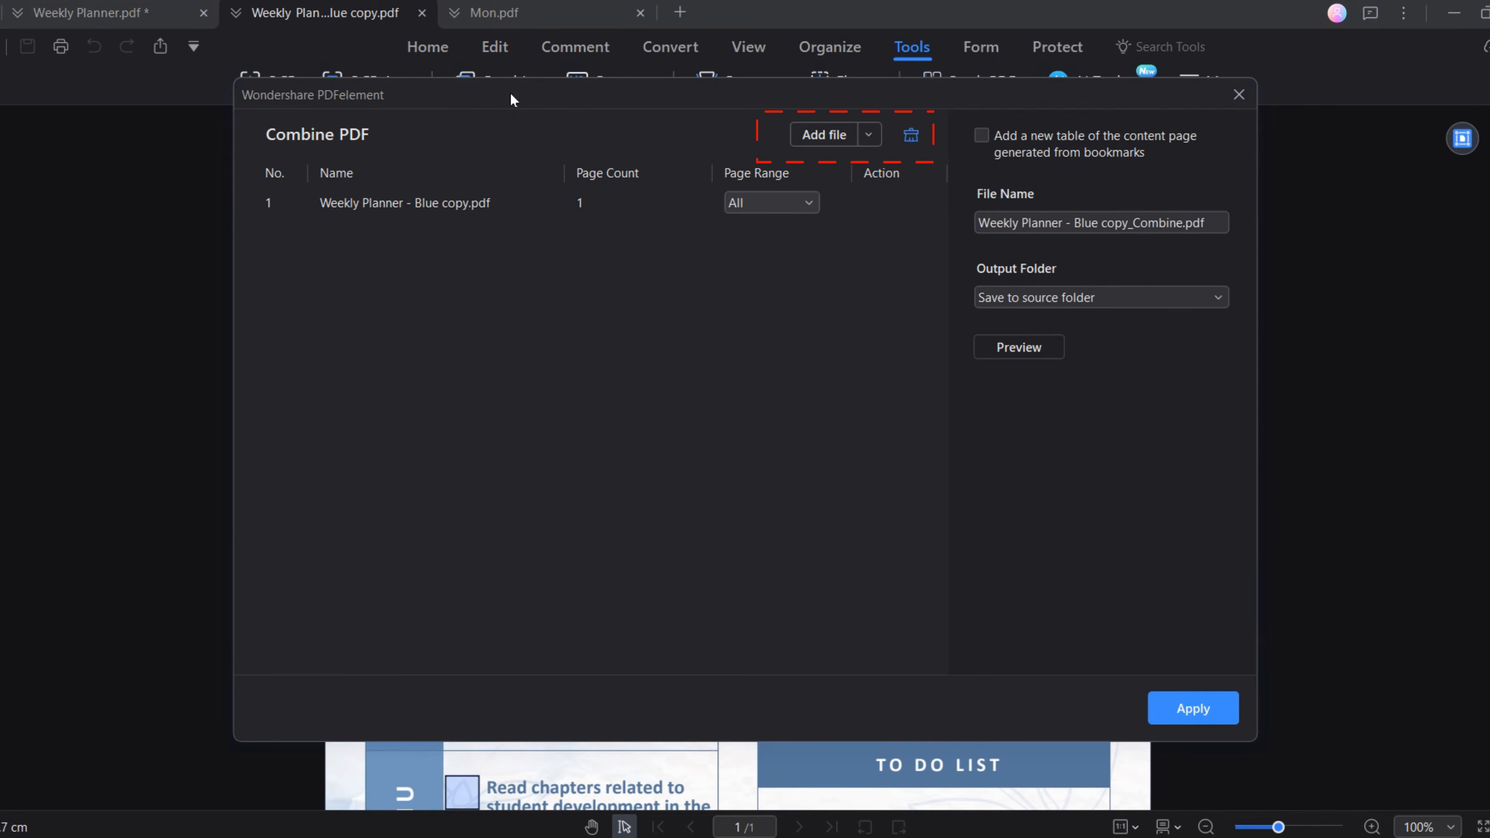
pyautogui.click(814, 139)
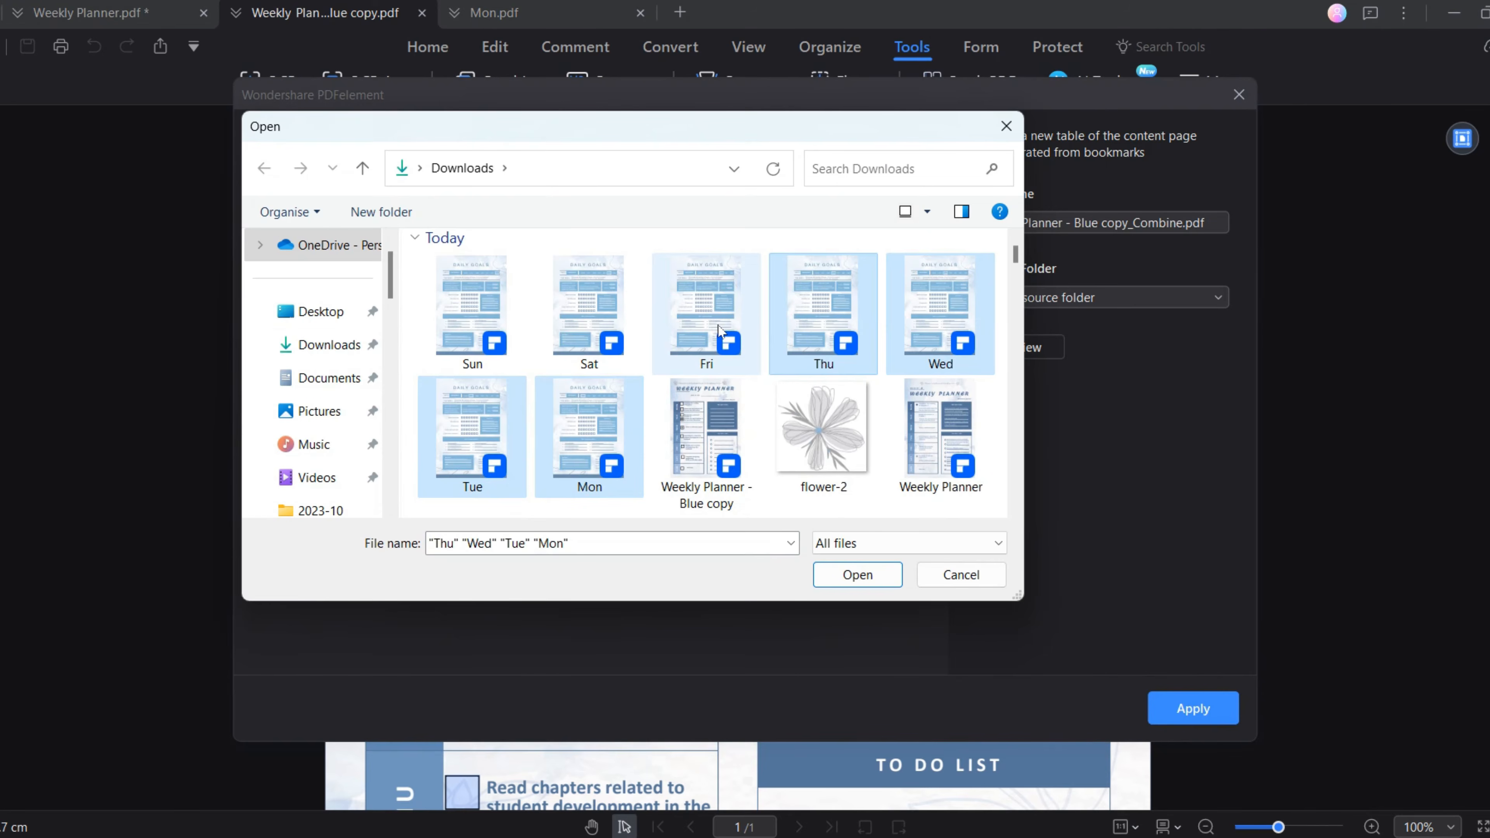
pyautogui.keyDown('ctrl'); pyautogui.click(722, 329); pyautogui.keyUp('ctrl')
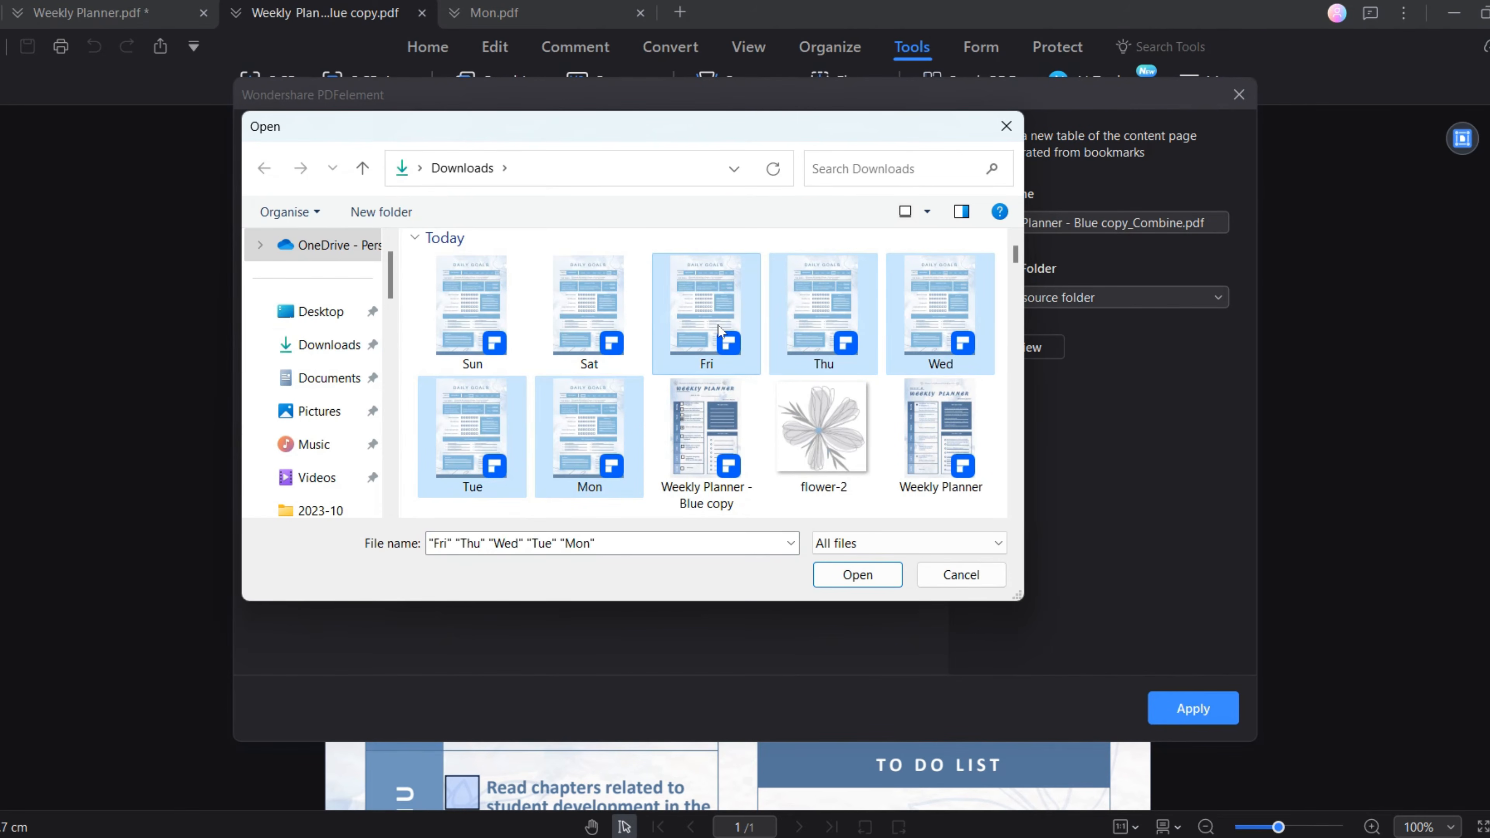
pyautogui.keyDown('ctrl'); pyautogui.click(609, 324); pyautogui.keyUp('ctrl')
pyautogui.keyDown('ctrl'); pyautogui.click(501, 309); pyautogui.keyUp('ctrl')
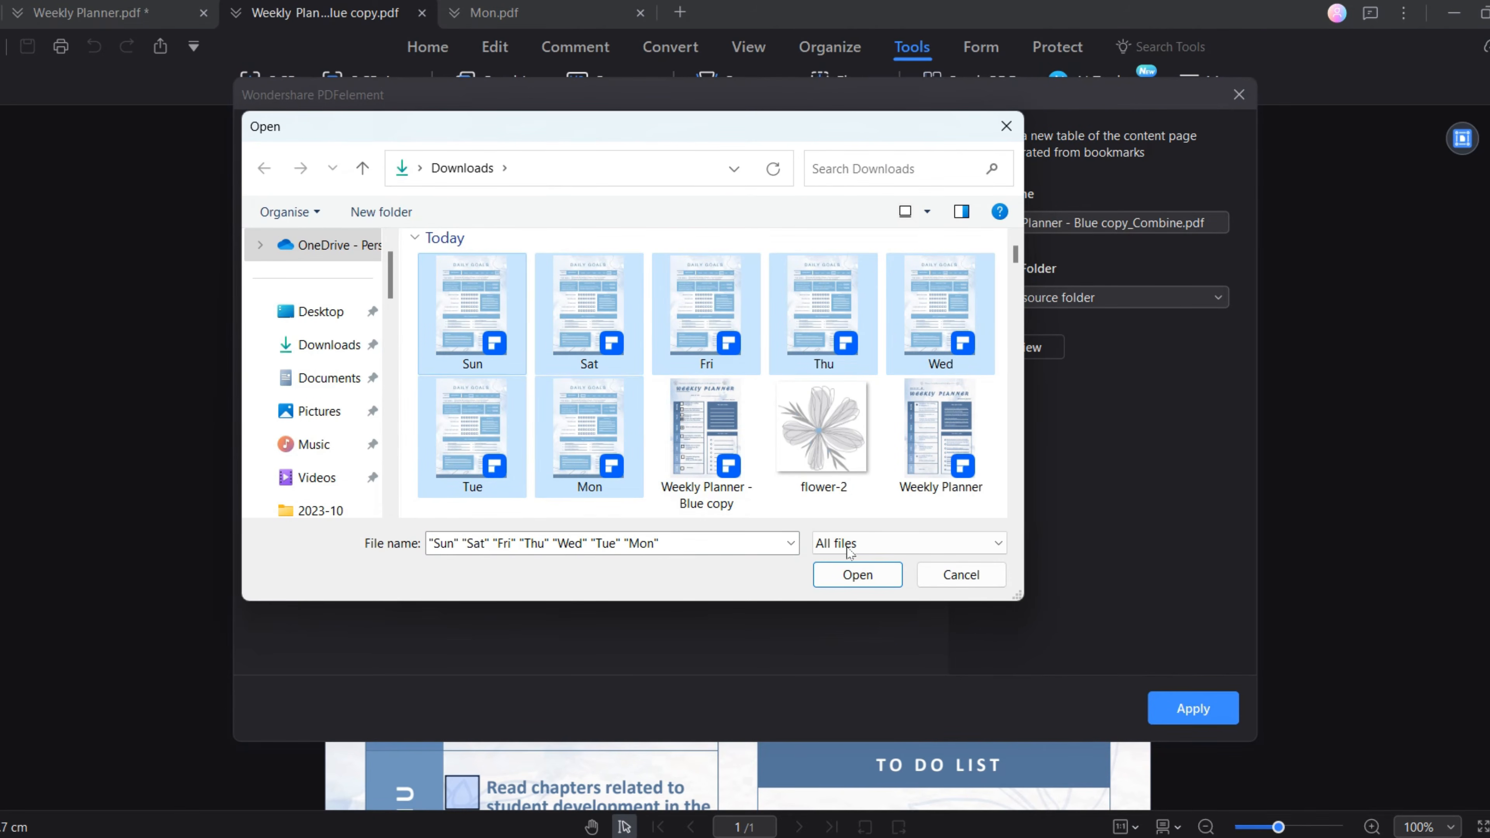
pyautogui.click(876, 576)
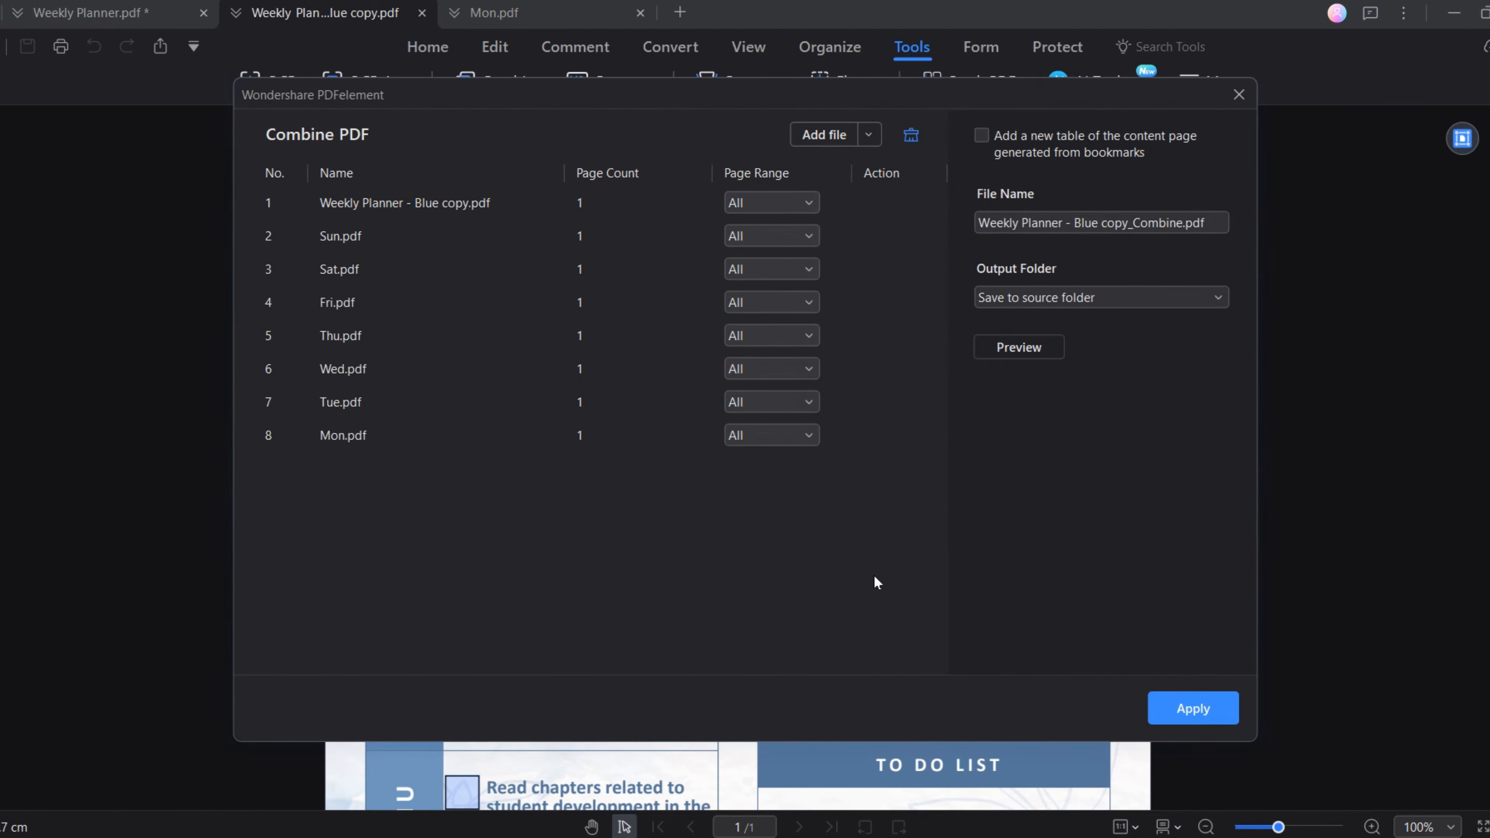
# Order the daily files from Mon to Sun after the weekly planner and combine everything as Weekly Planner Blue.pdf
pyautogui.moveTo(251, 435); pyautogui.dragTo(251, 286)
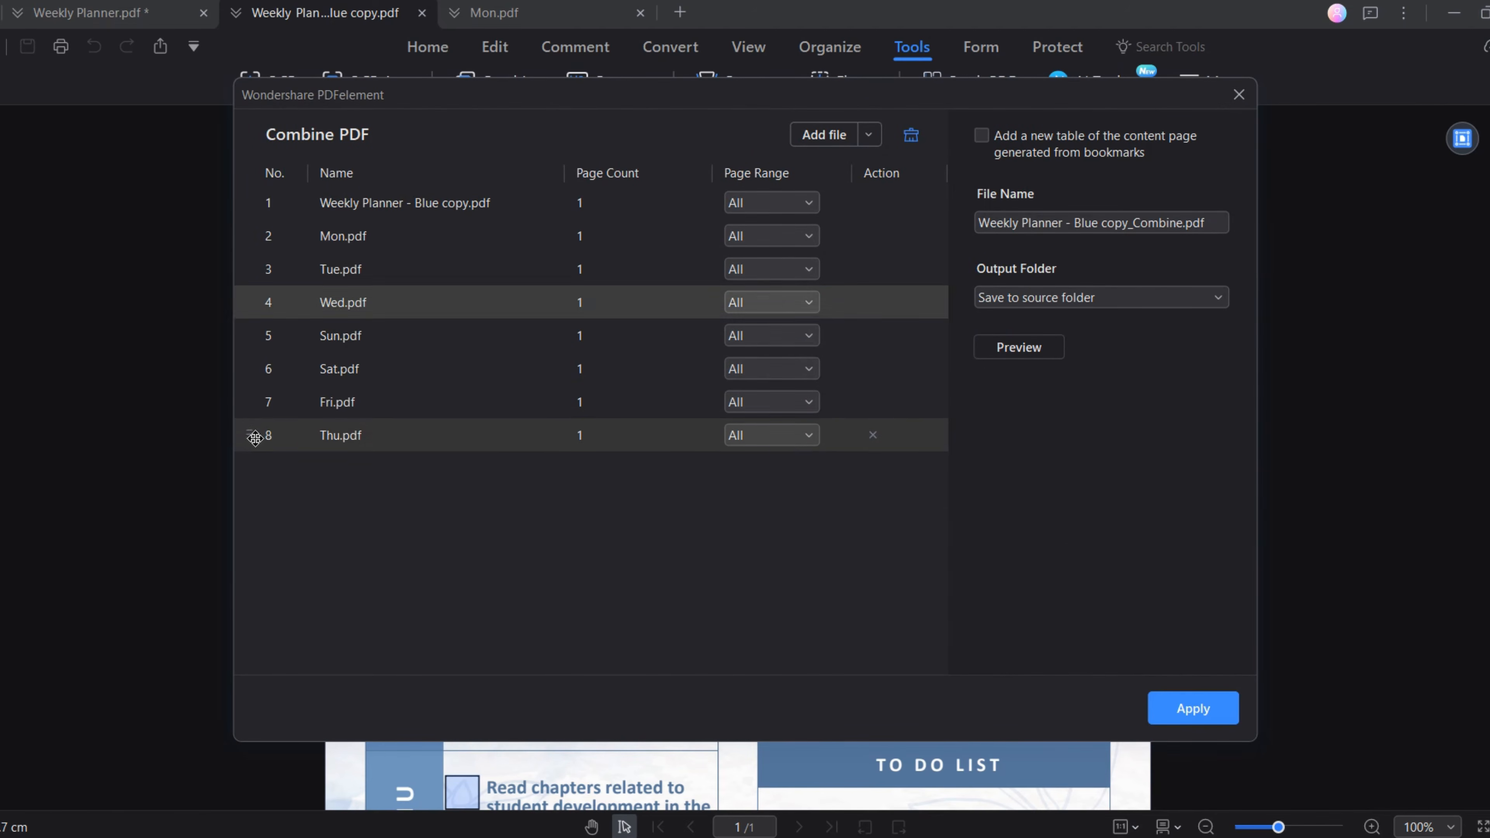
pyautogui.moveTo(251, 434); pyautogui.dragTo(243, 324)
pyautogui.moveTo(249, 435); pyautogui.dragTo(253, 352)
pyautogui.moveTo(253, 434); pyautogui.dragTo(251, 399)
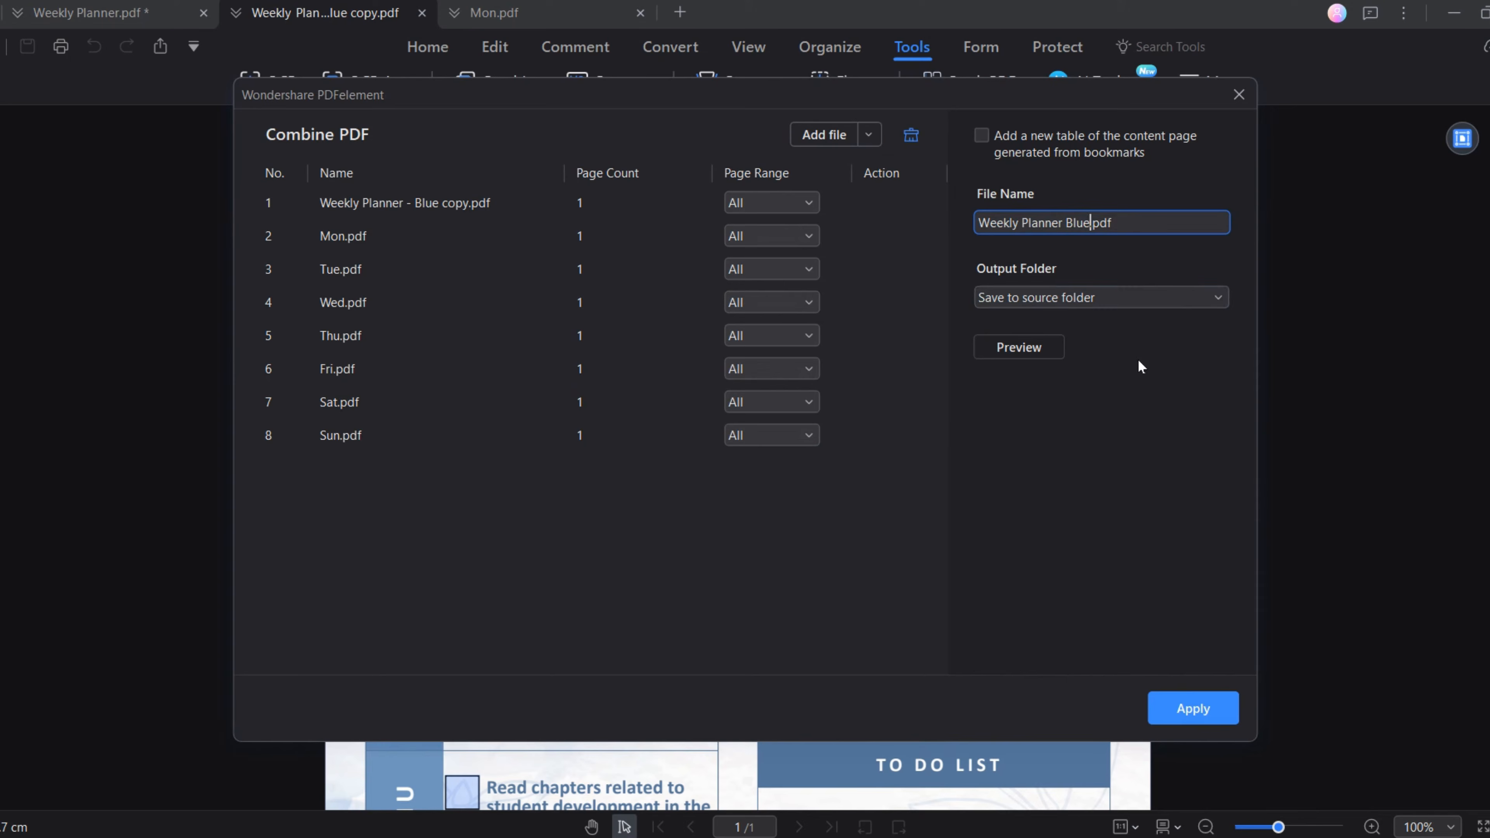
pyautogui.click(1203, 708)
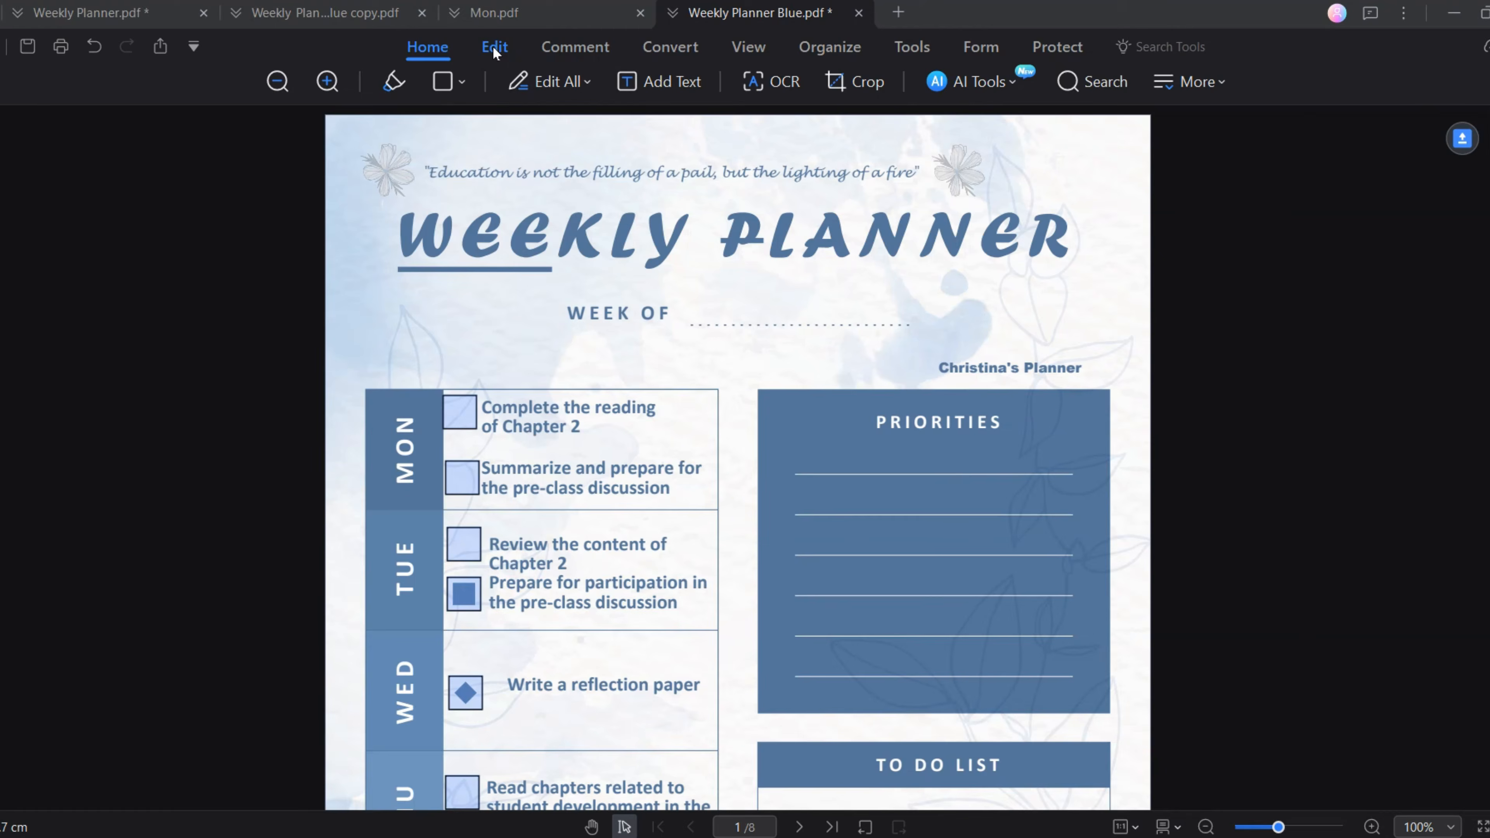
# Draw a link area over the MON cell of the weekly planner and turn off its visible rectangle
pyautogui.click(494, 48)
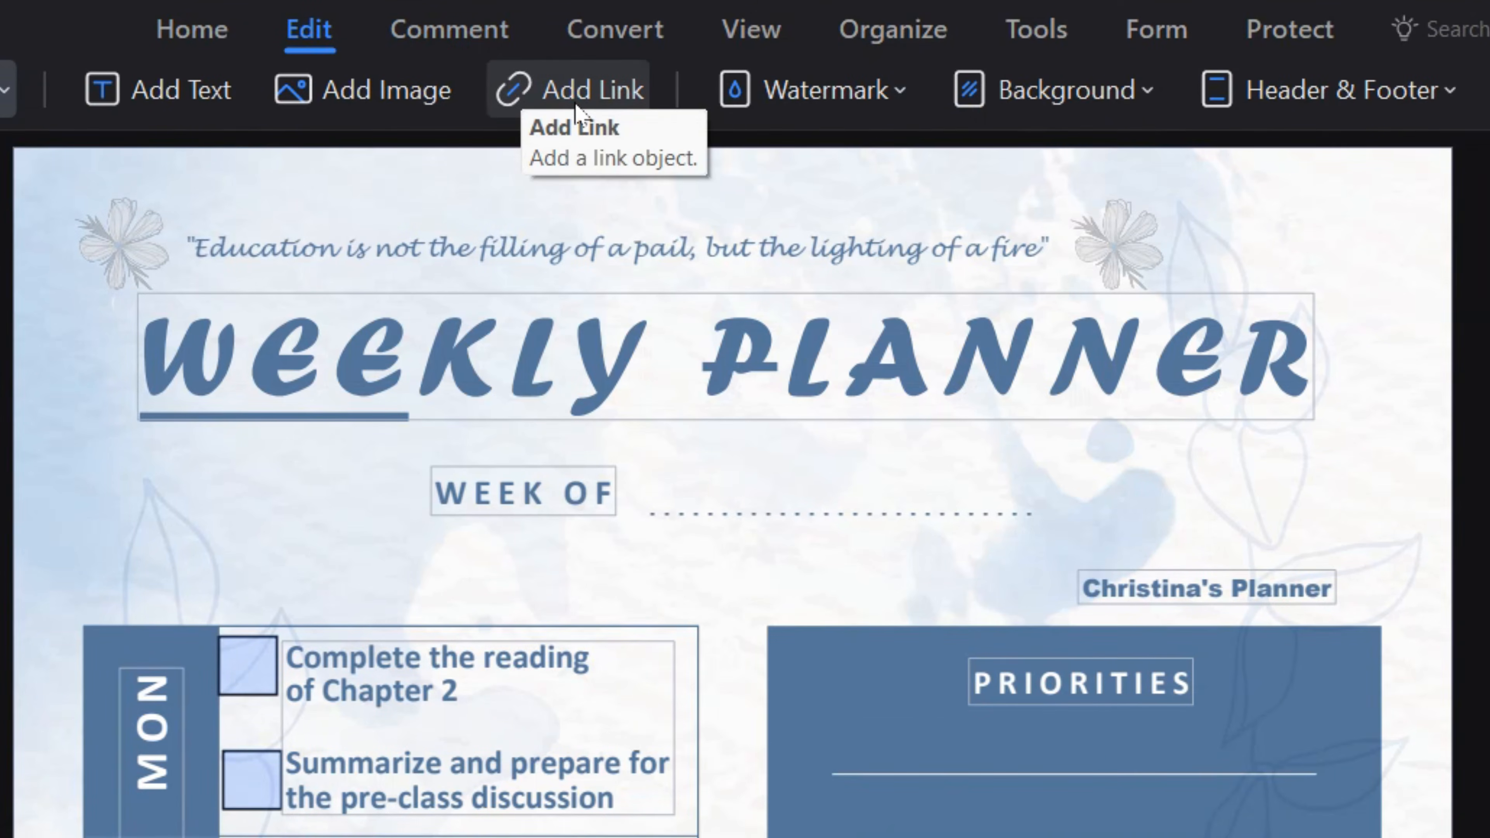
pyautogui.click(578, 113)
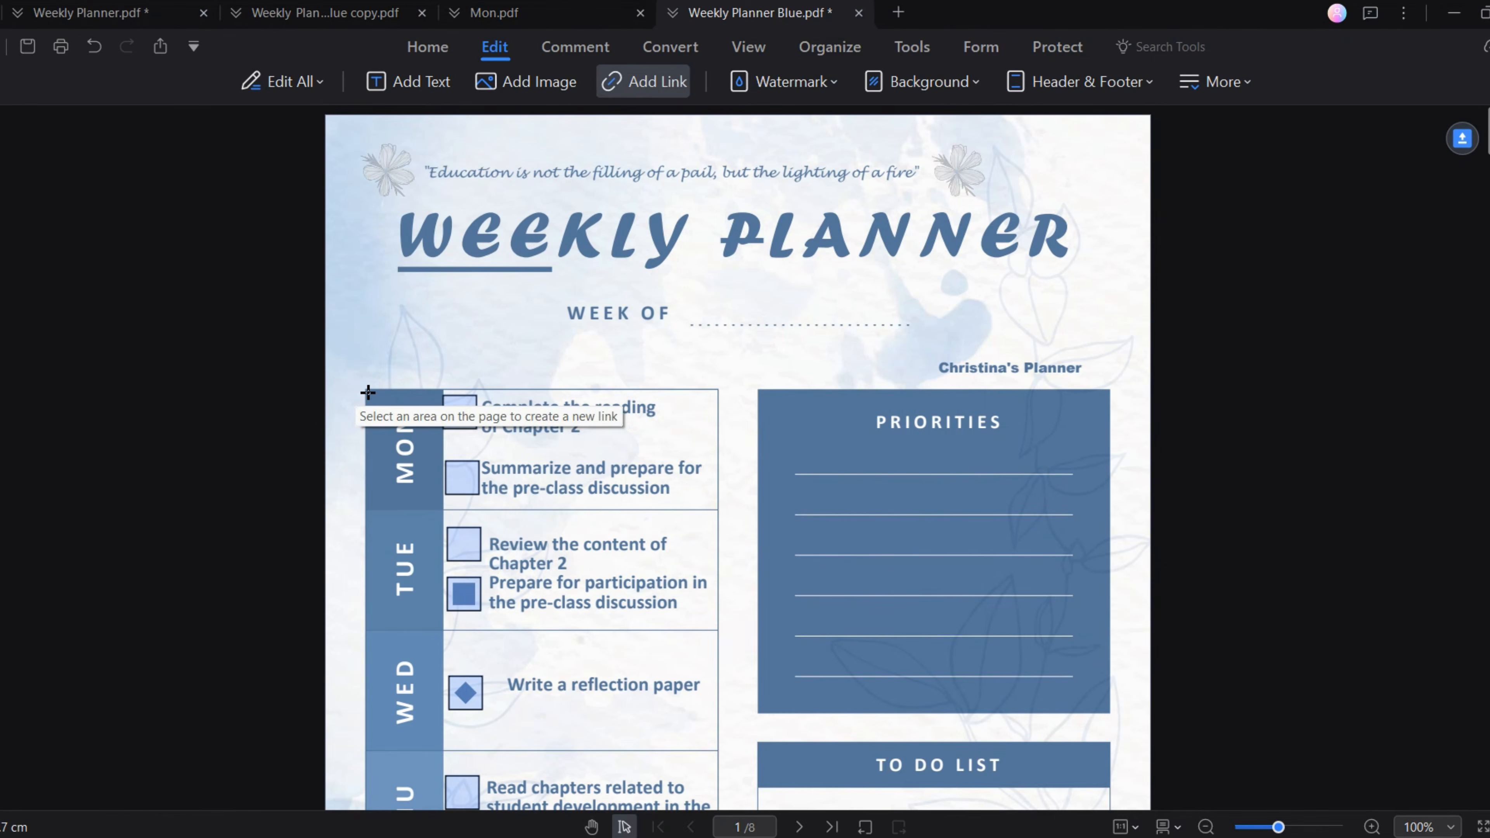
pyautogui.moveTo(368, 392); pyautogui.dragTo(444, 510)
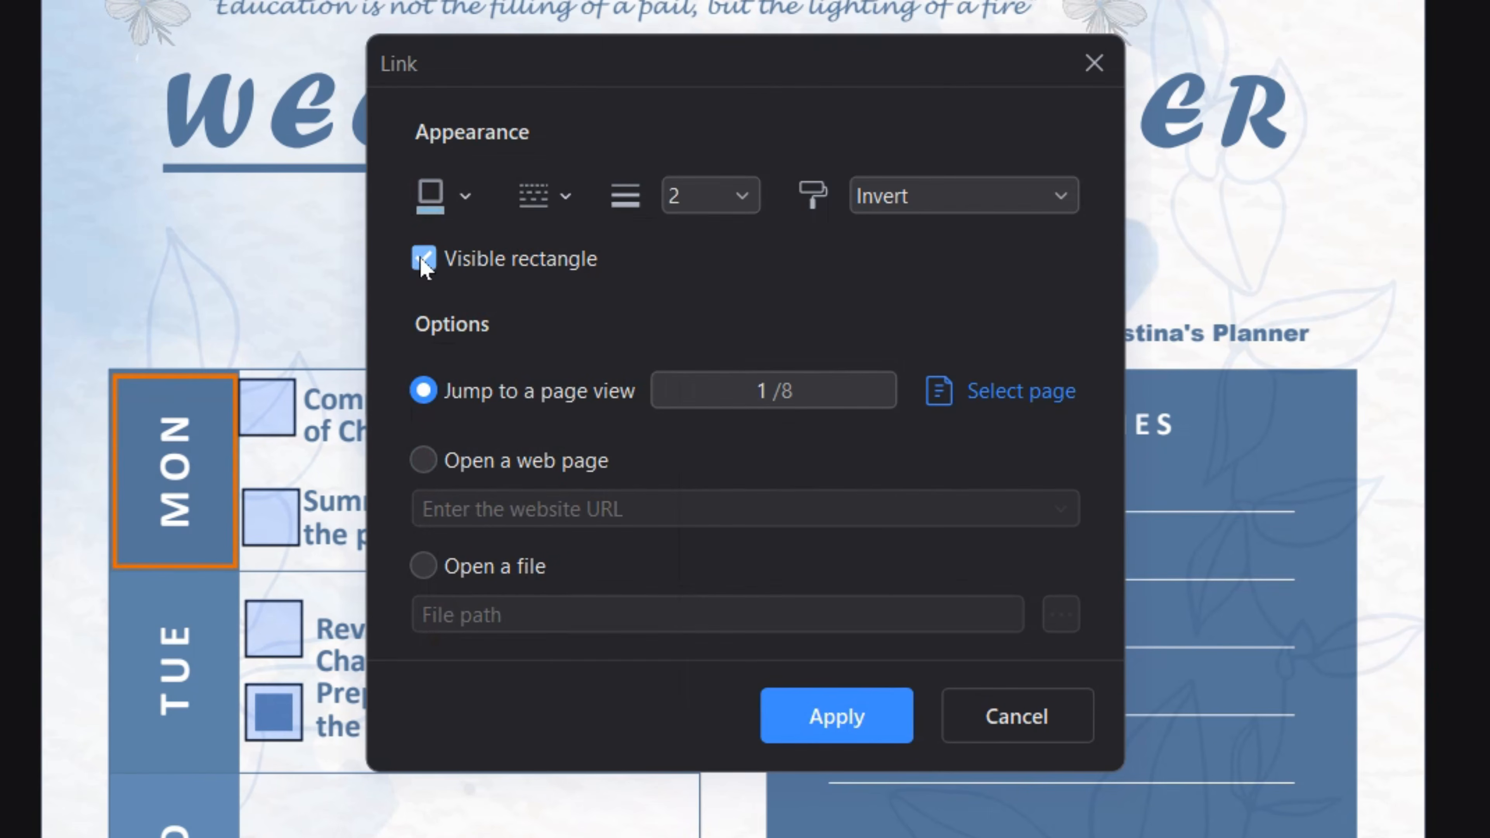
pyautogui.click(553, 325)
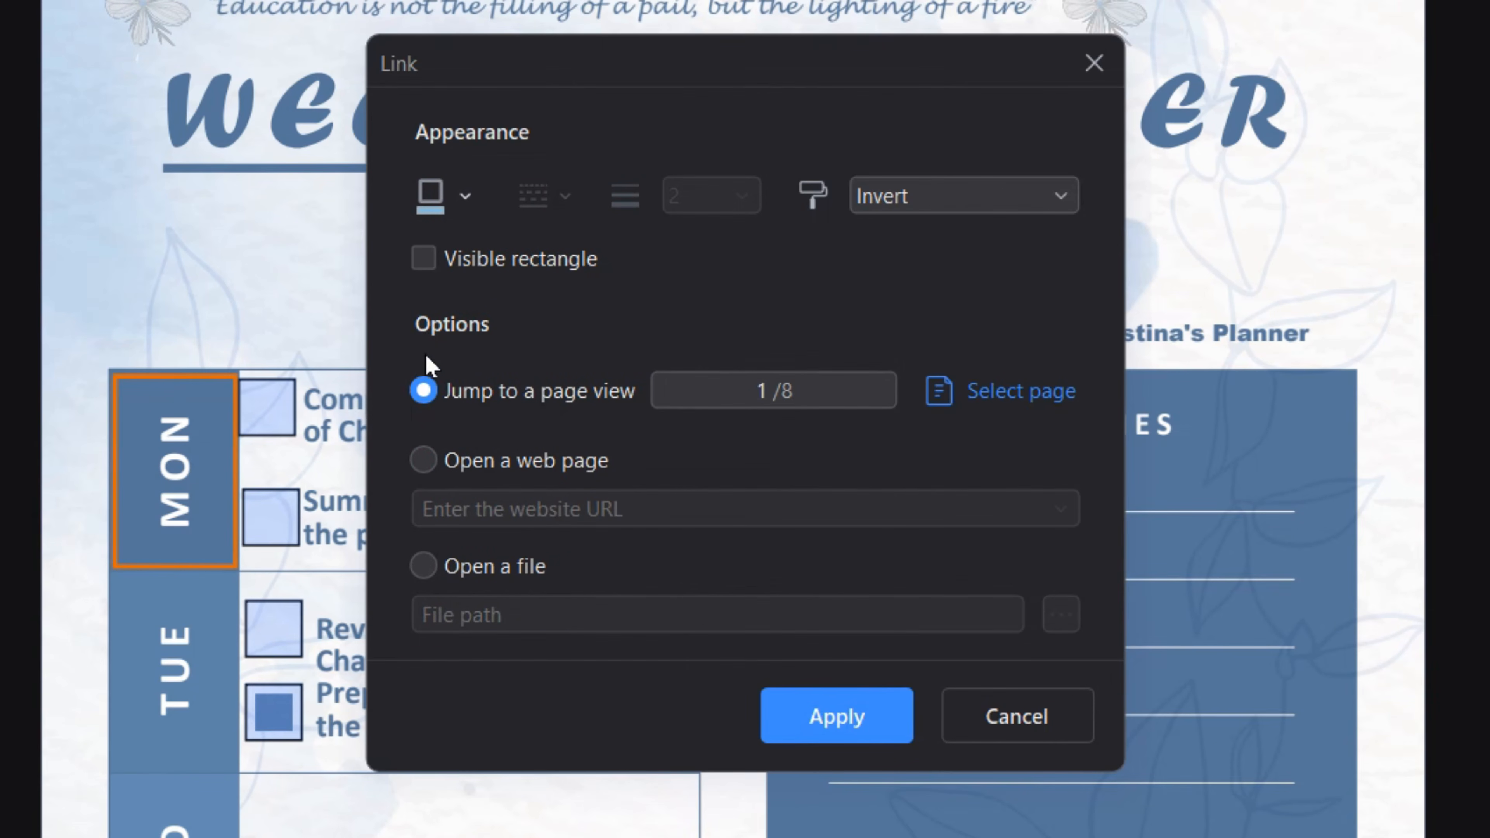
# Make the MON link jump to page 2, the Monday daily goals page, and apply it
pyautogui.click(1021, 392)
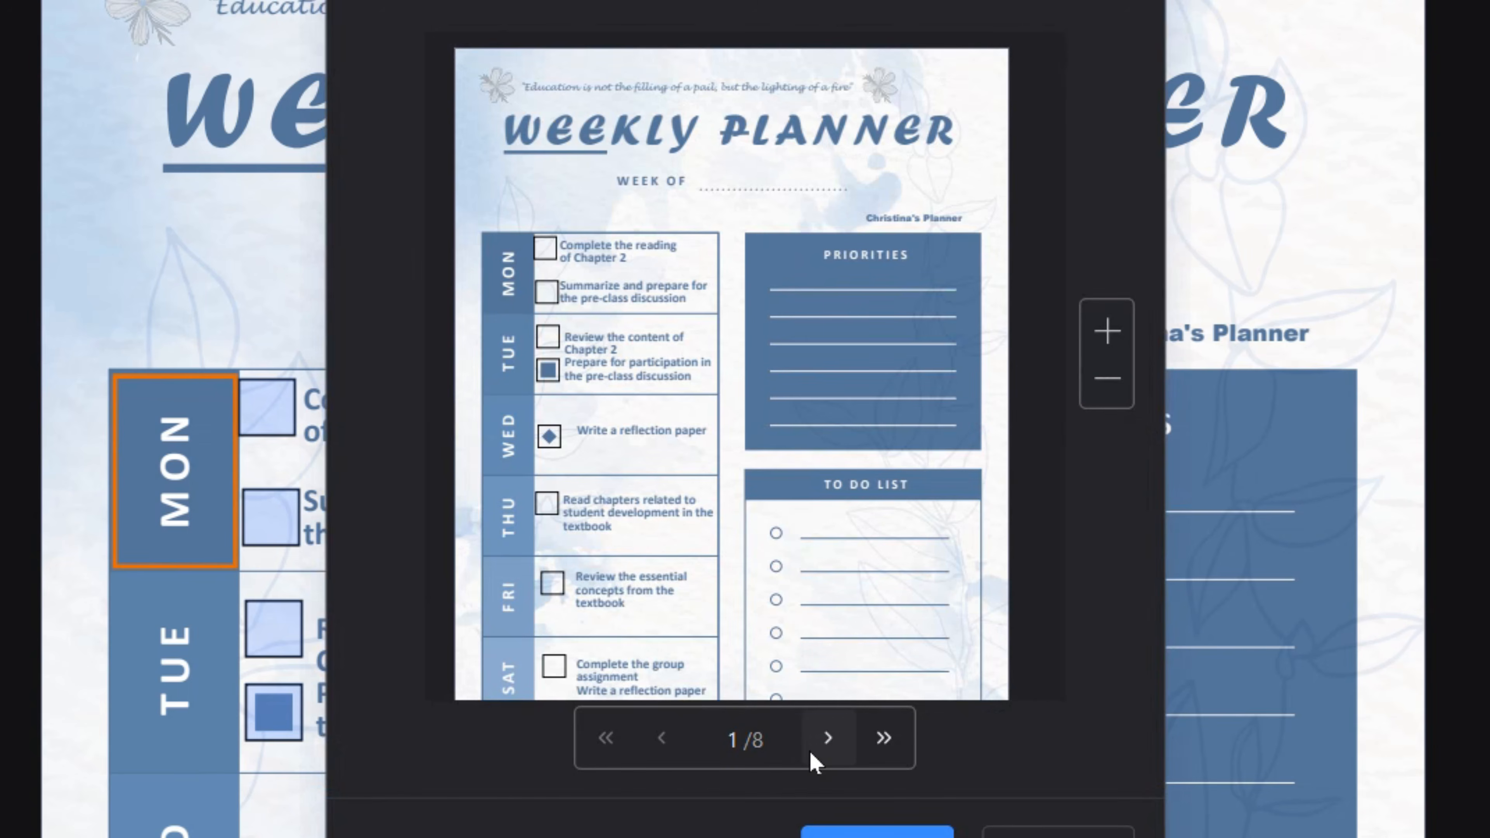
pyautogui.click(831, 739)
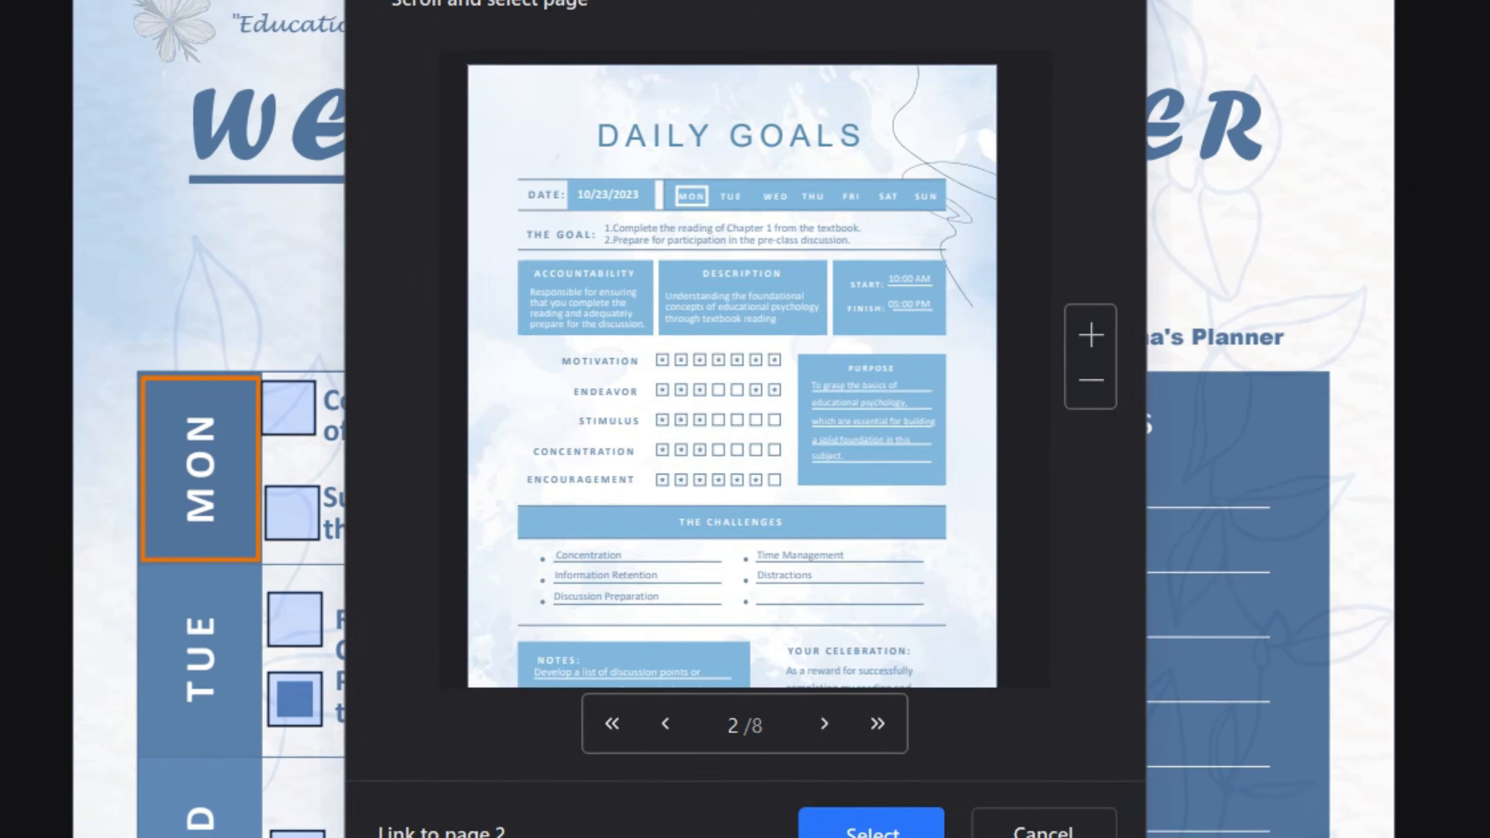
pyautogui.click(868, 832)
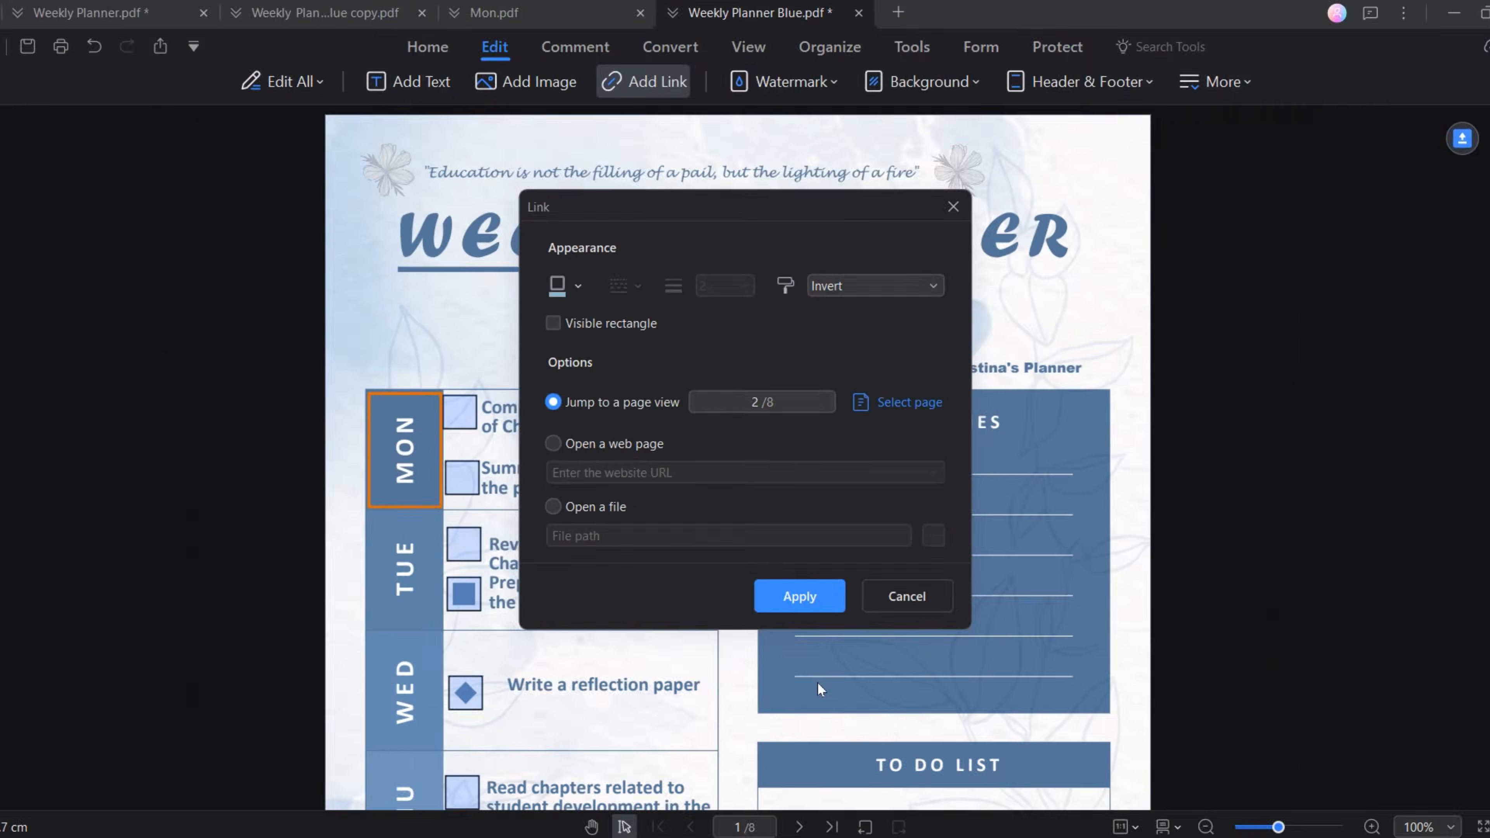
pyautogui.click(800, 597)
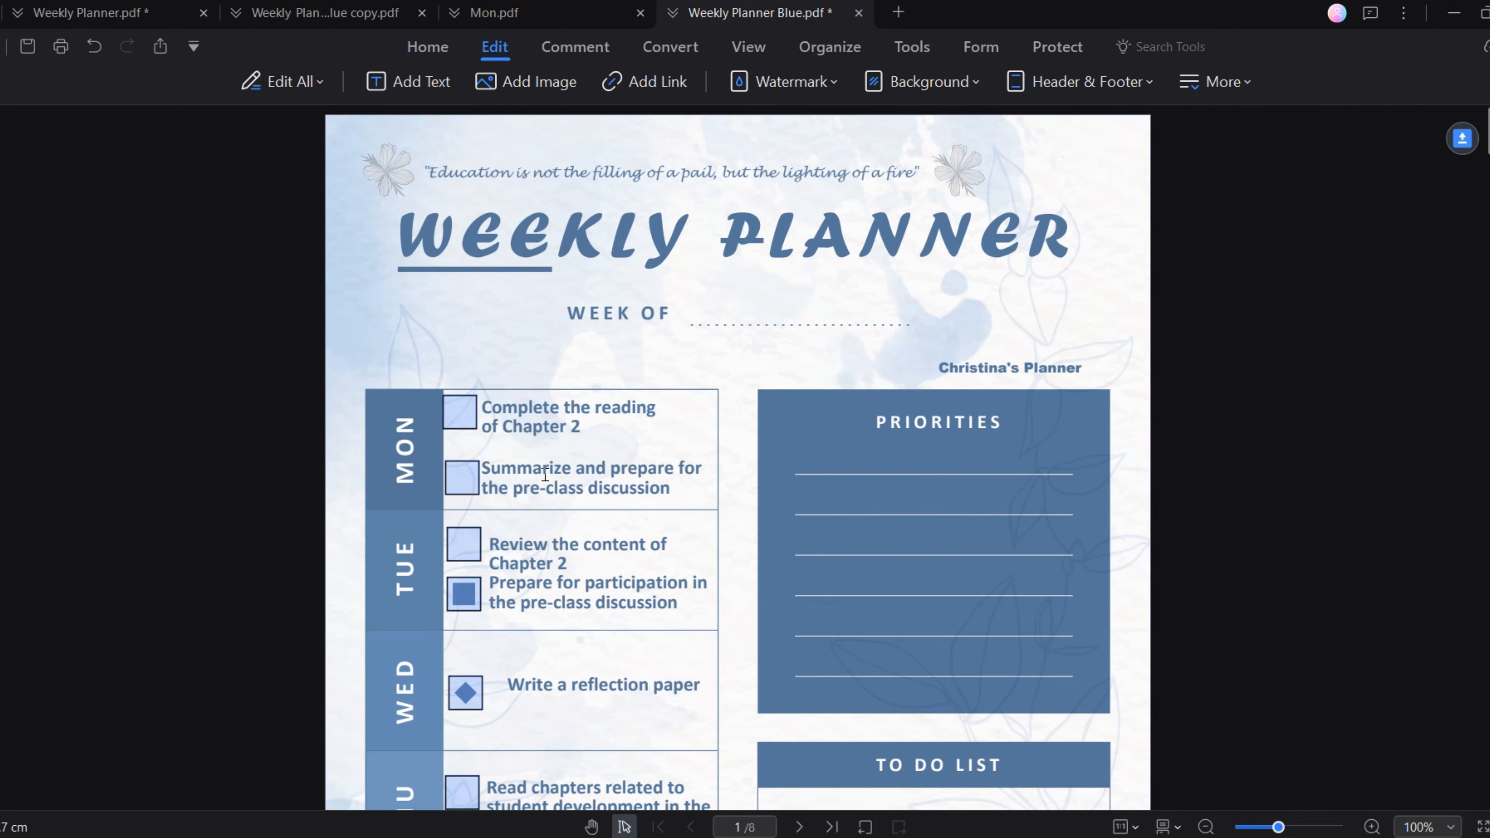
# Test the MON link and the FRI link in Weekly Planner.pdf, view the Friday page, and return to the first page
pyautogui.click(427, 418)
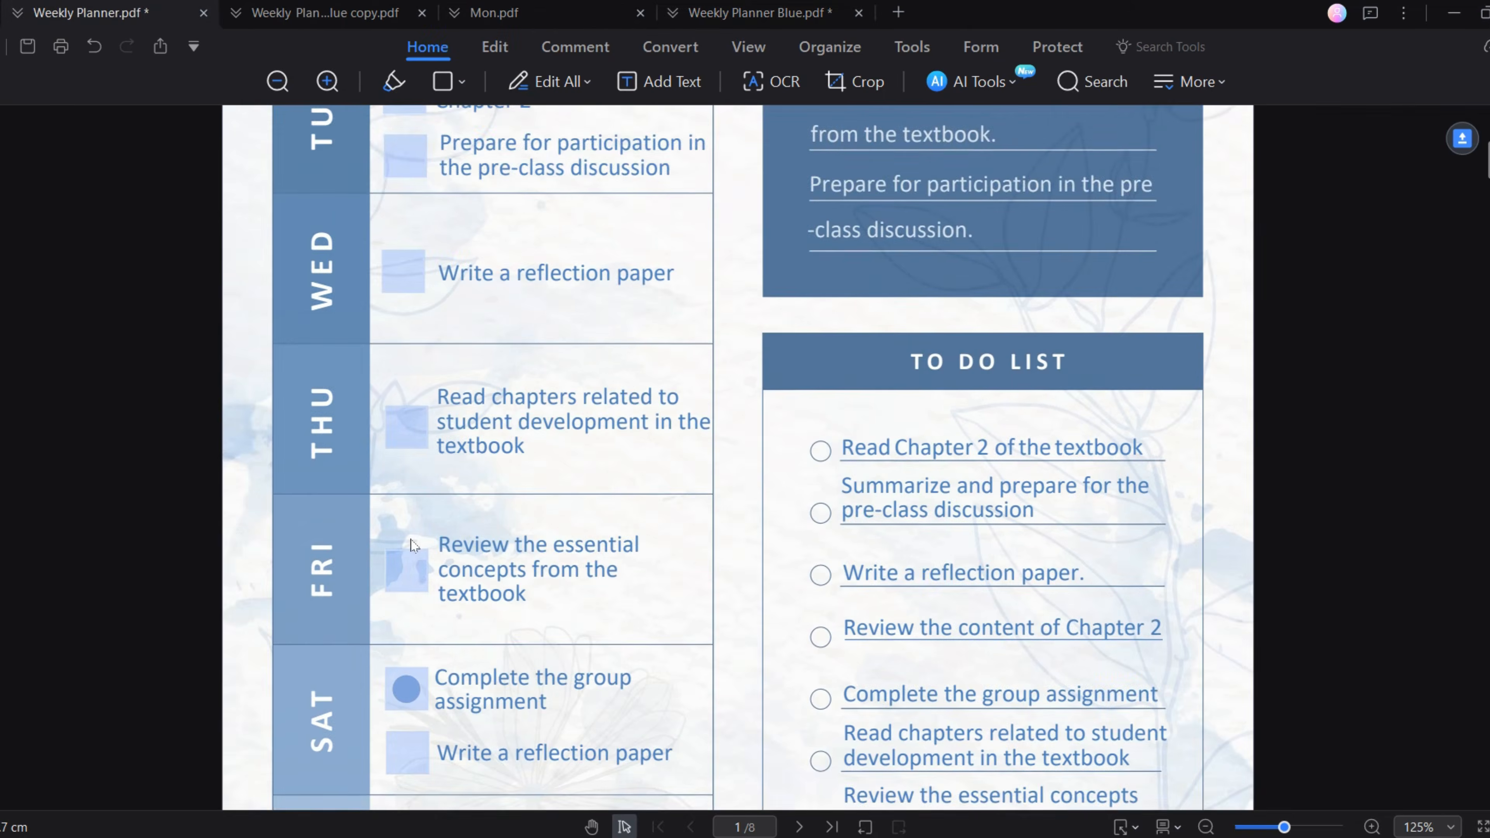
pyautogui.scroll(-2, 403, 542)
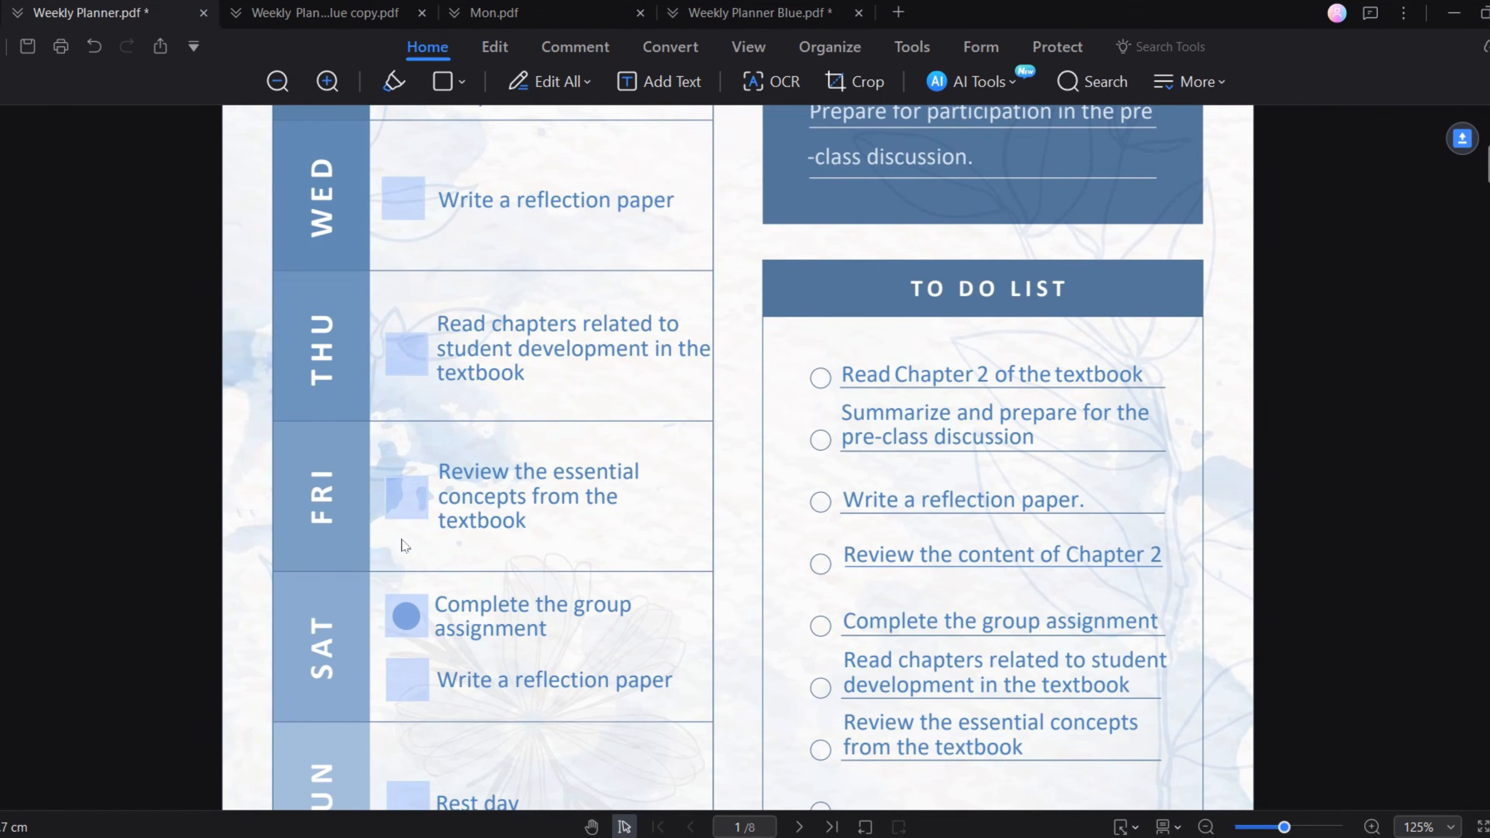
pyautogui.click(322, 518)
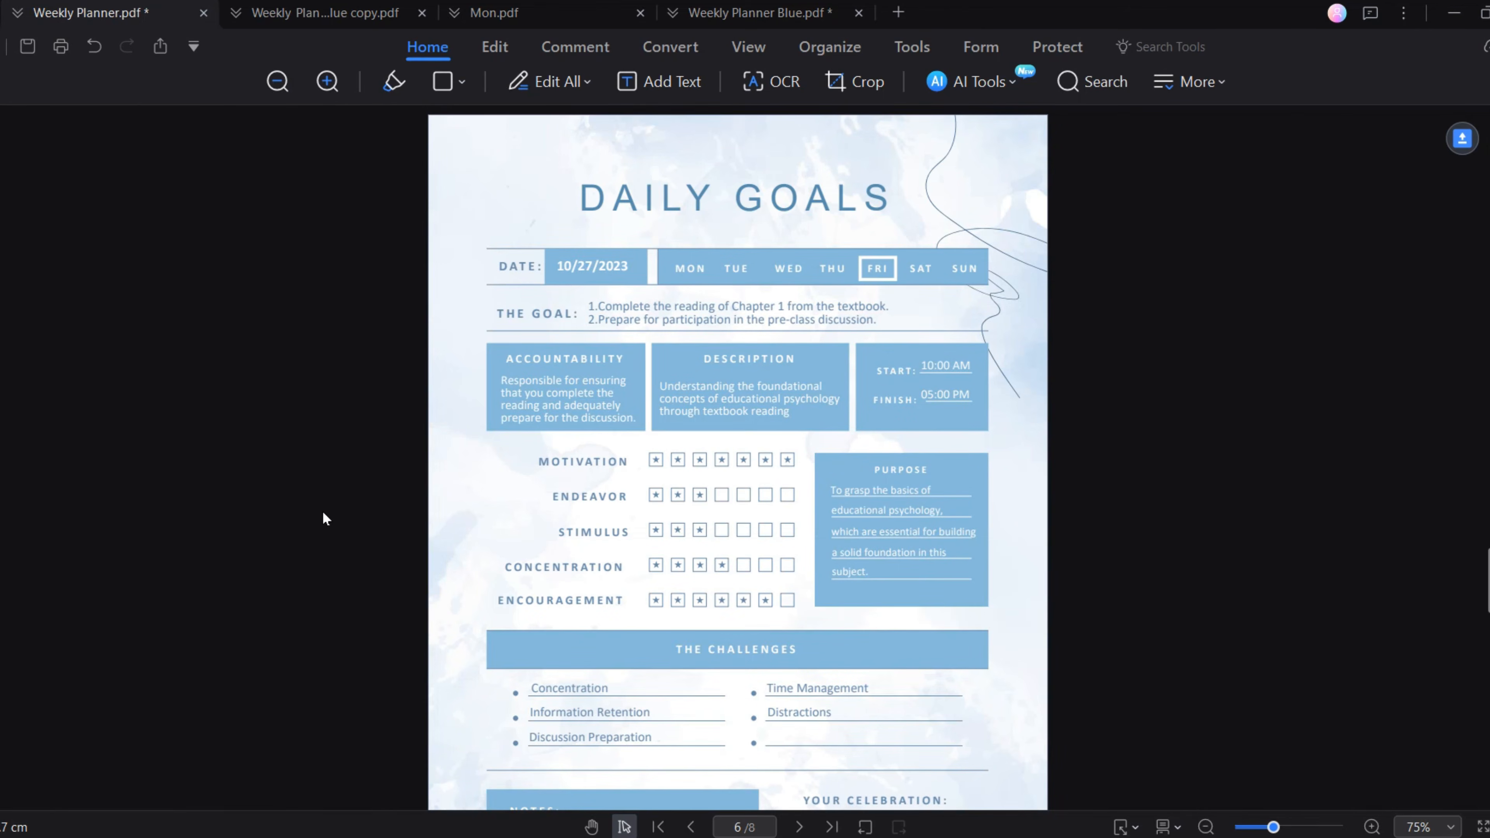
pyautogui.scroll(-2, 589, 457)
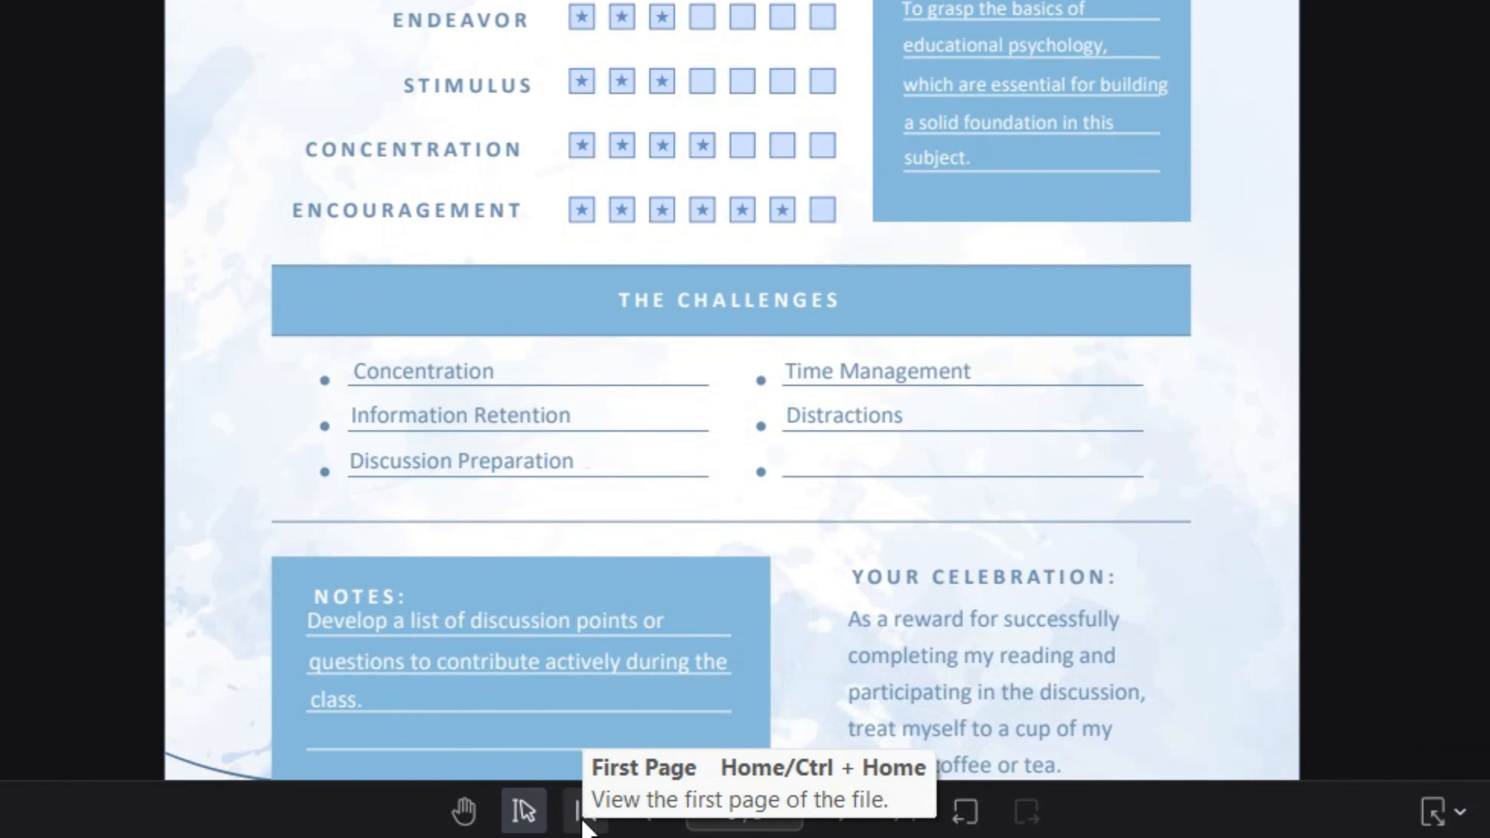
pyautogui.click(584, 823)
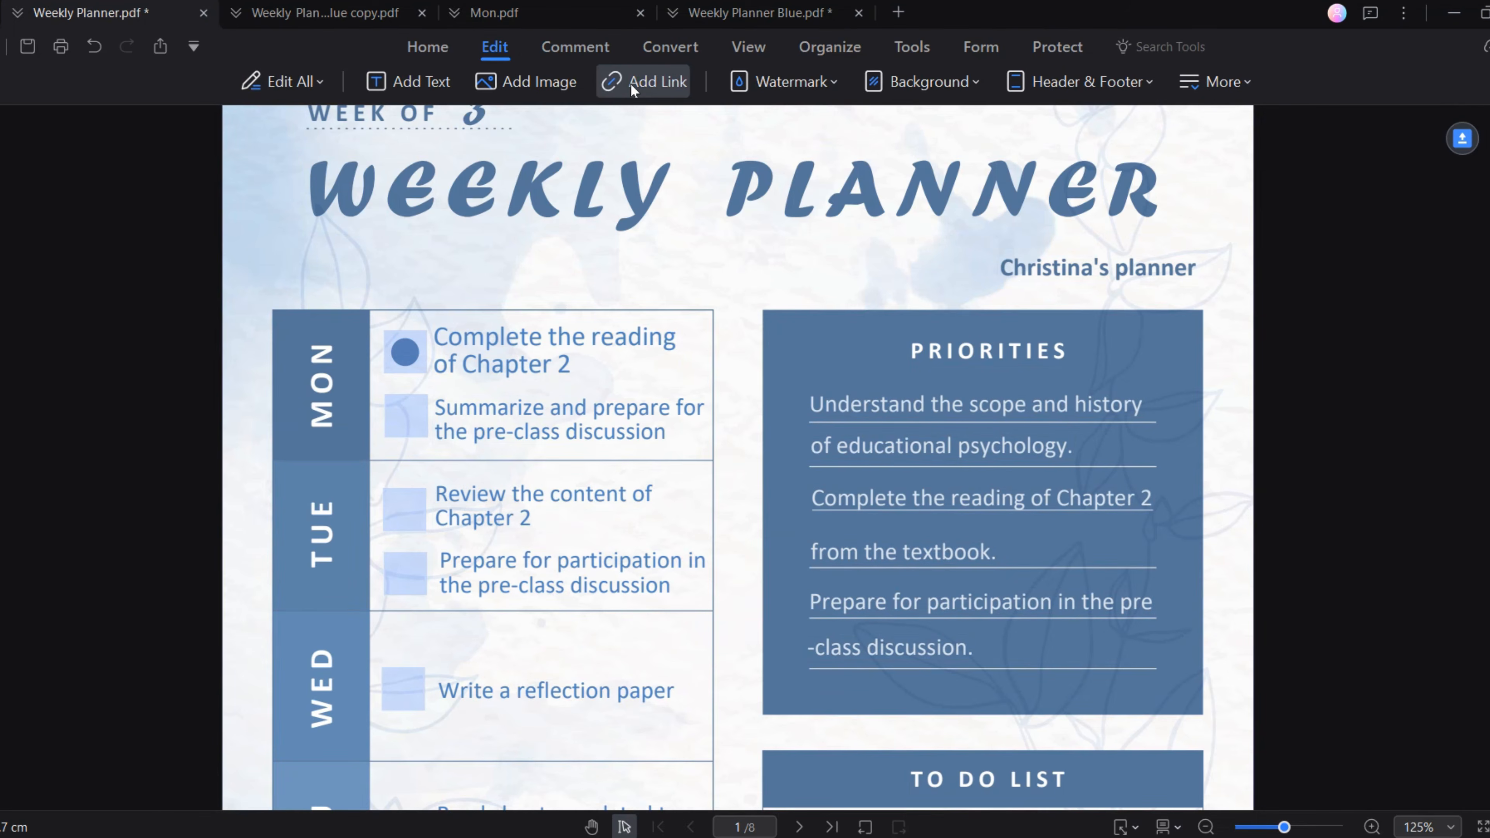
# Link the "of educational psychology." line under Priorities to the file Syllabus for Educational Psychology Course.pdf and test the link
pyautogui.click(631, 82)
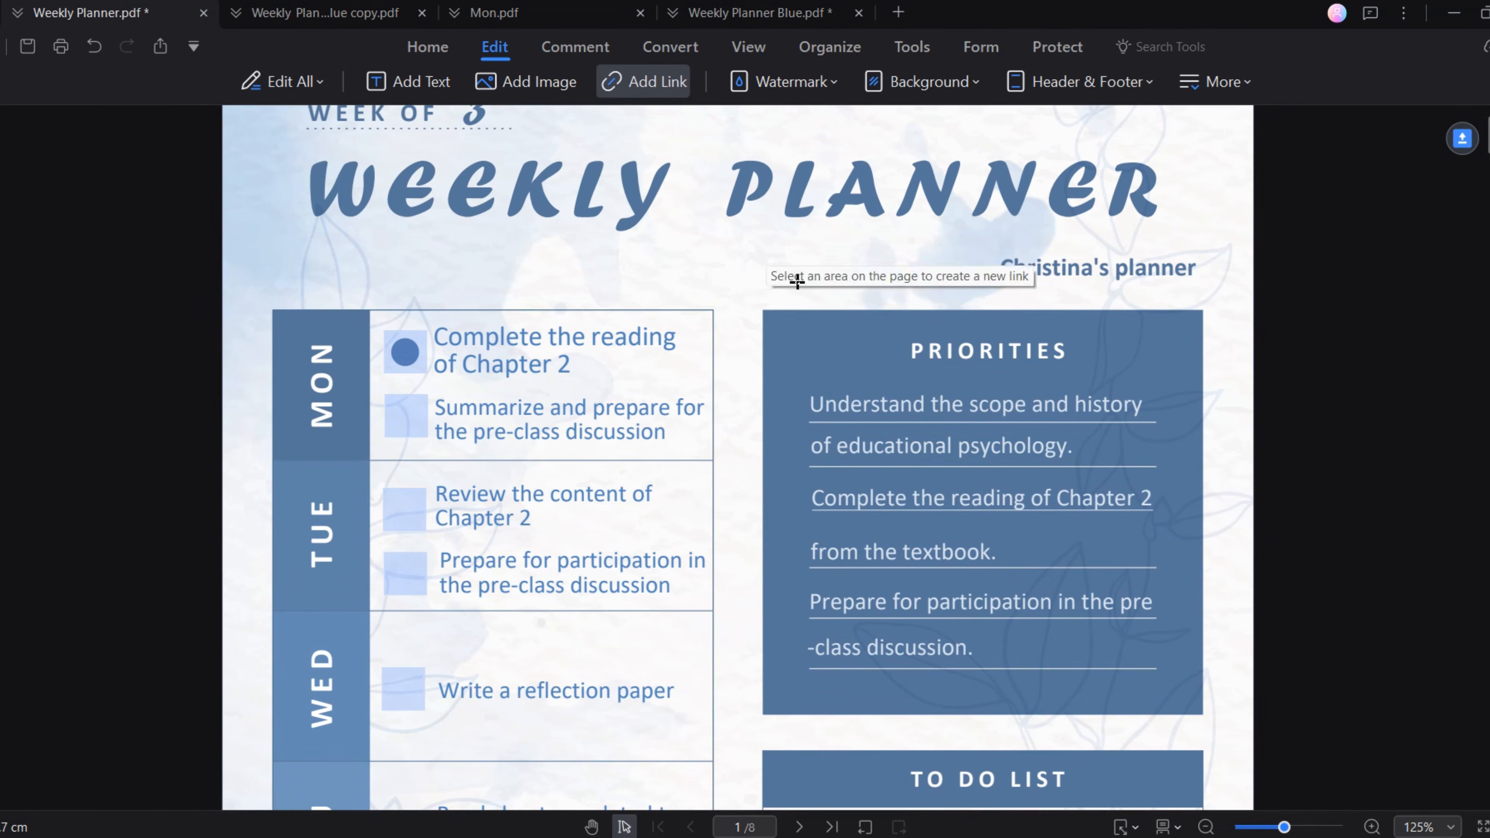
pyautogui.moveTo(838, 434); pyautogui.dragTo(1075, 462)
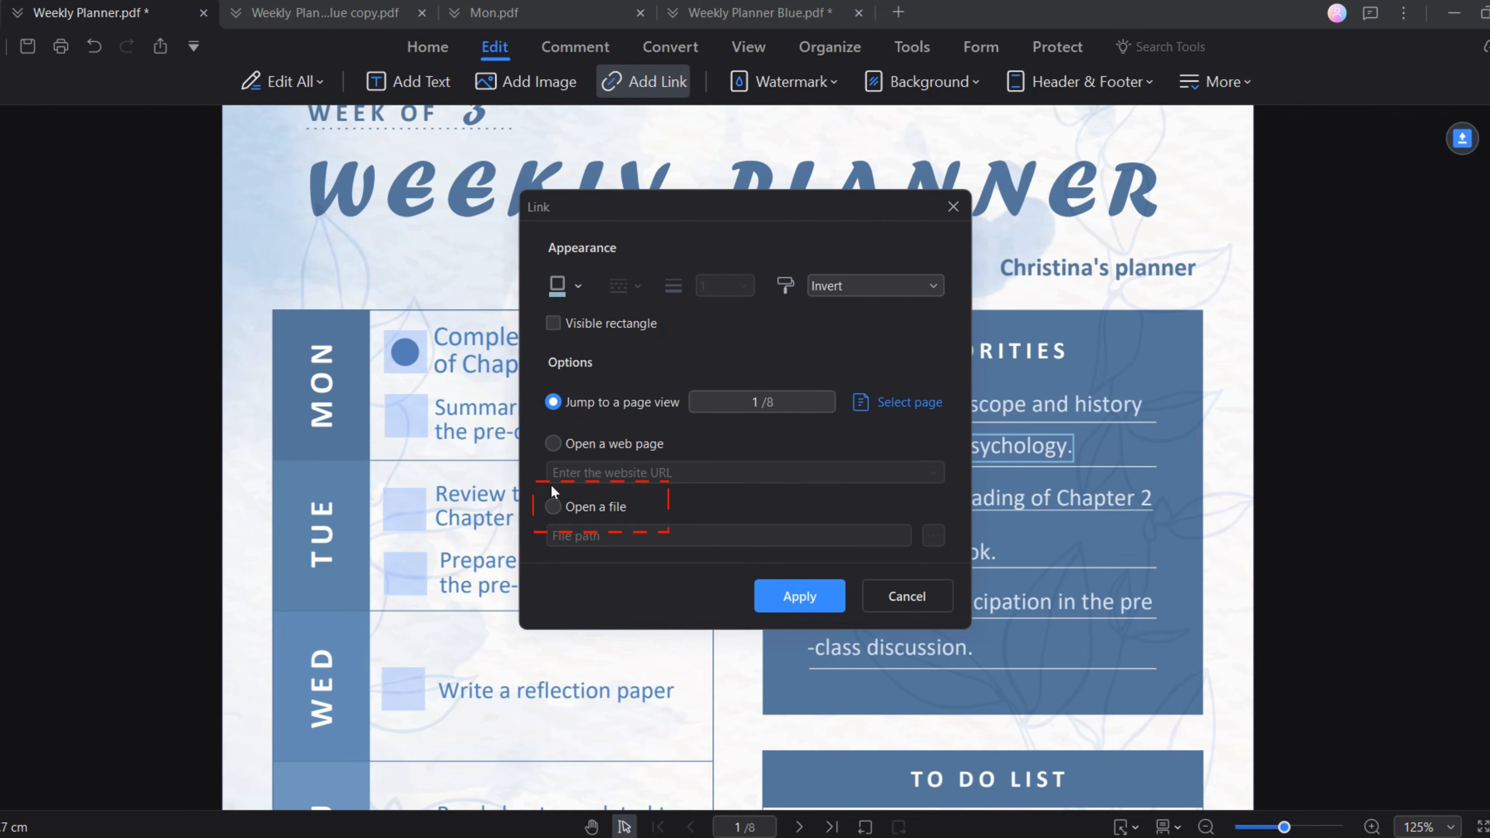
pyautogui.click(554, 508)
pyautogui.click(934, 535)
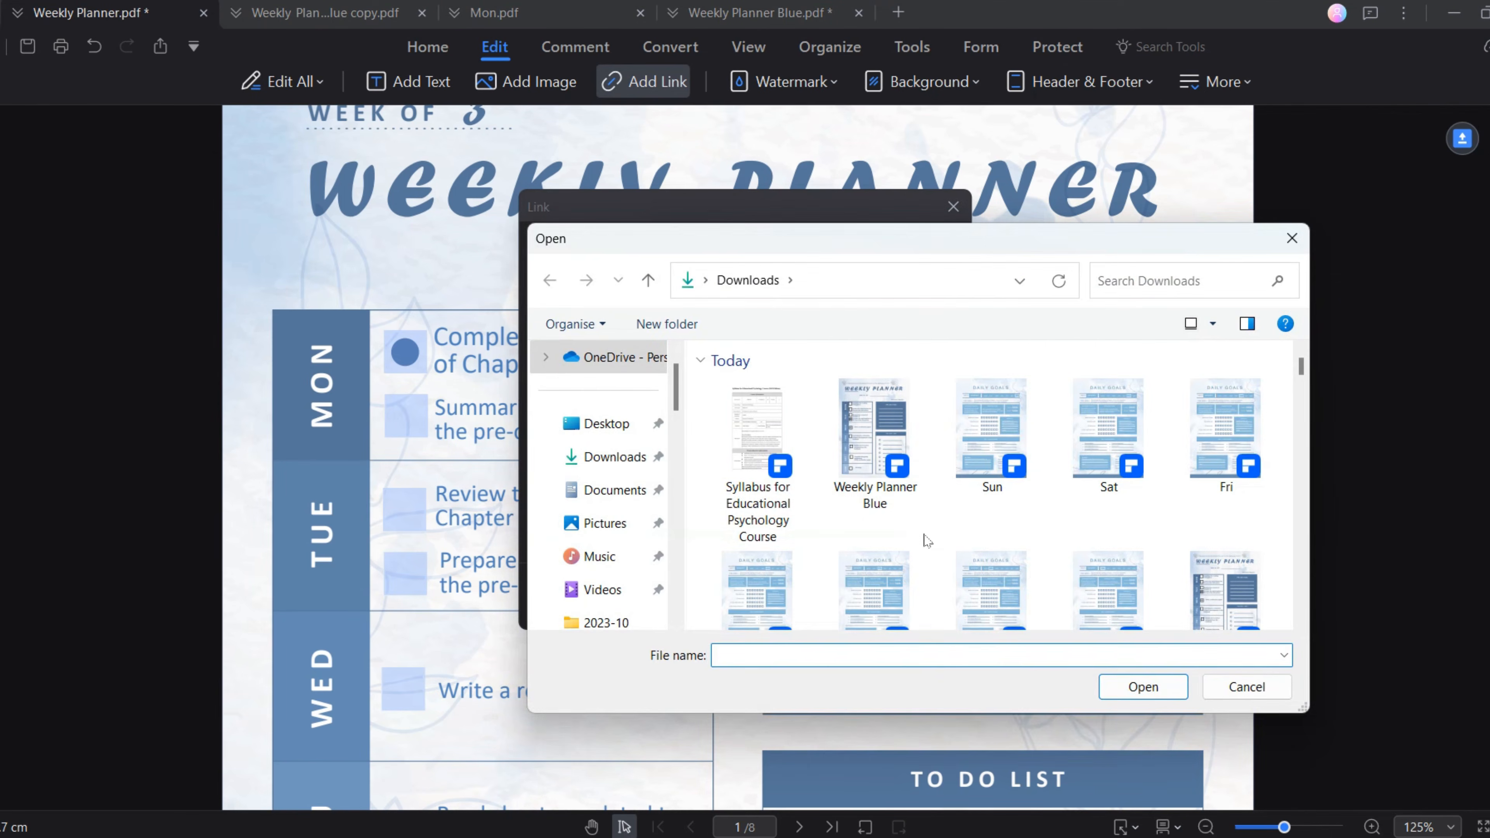
pyautogui.doubleClick(758, 463)
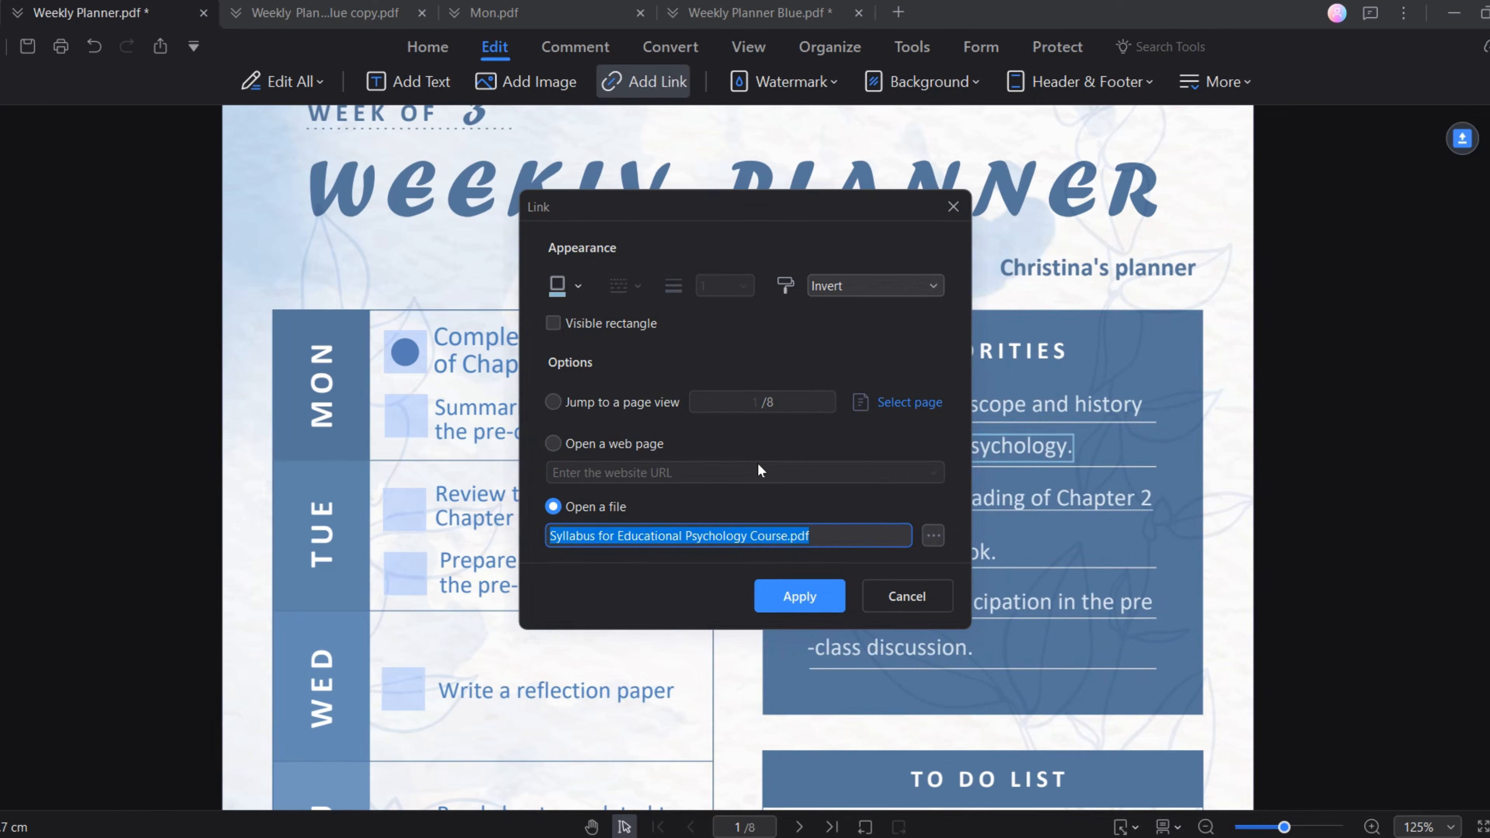
pyautogui.click(805, 602)
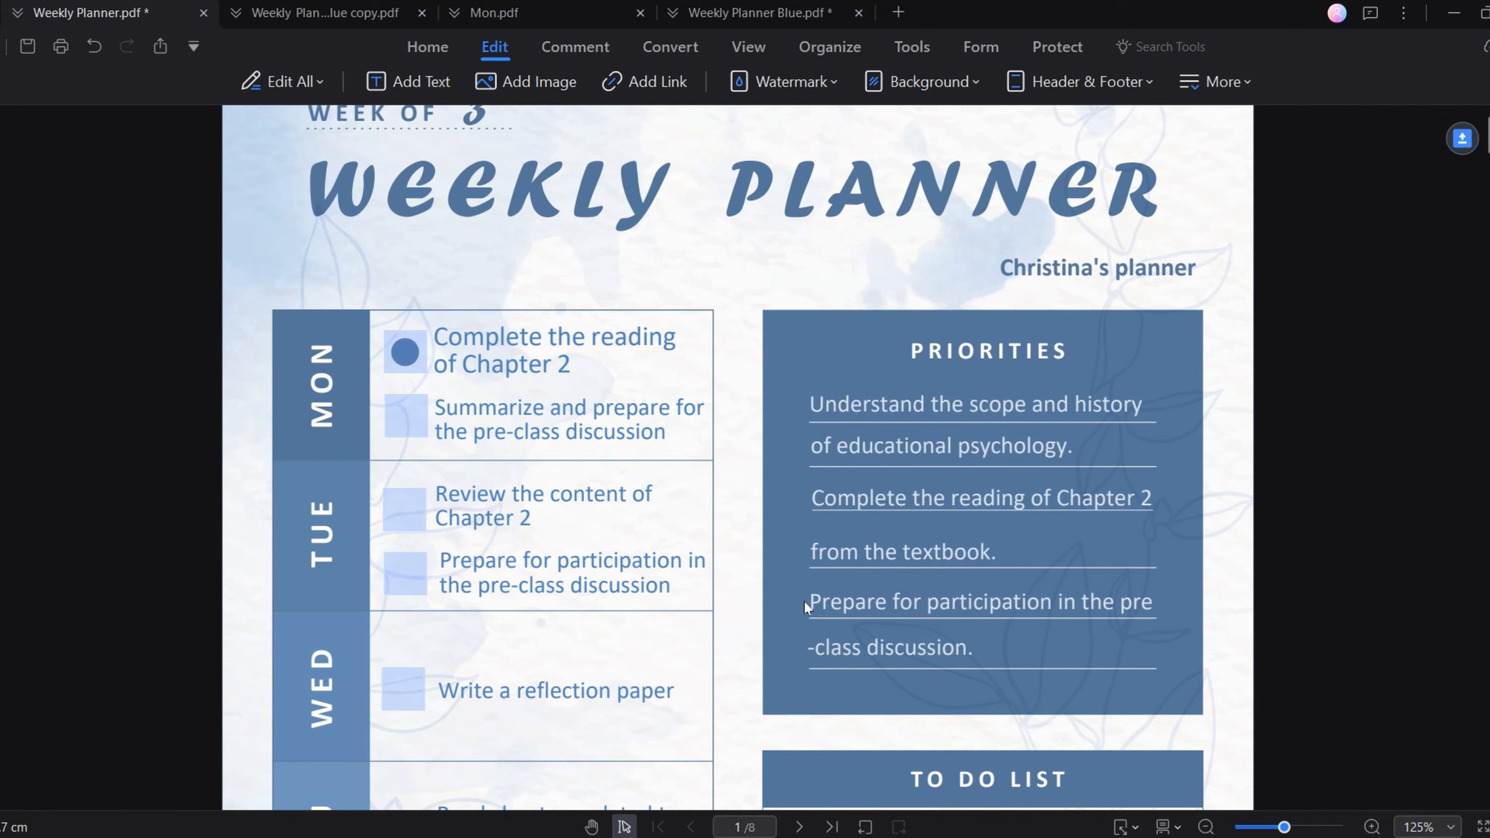
pyautogui.click(901, 448)
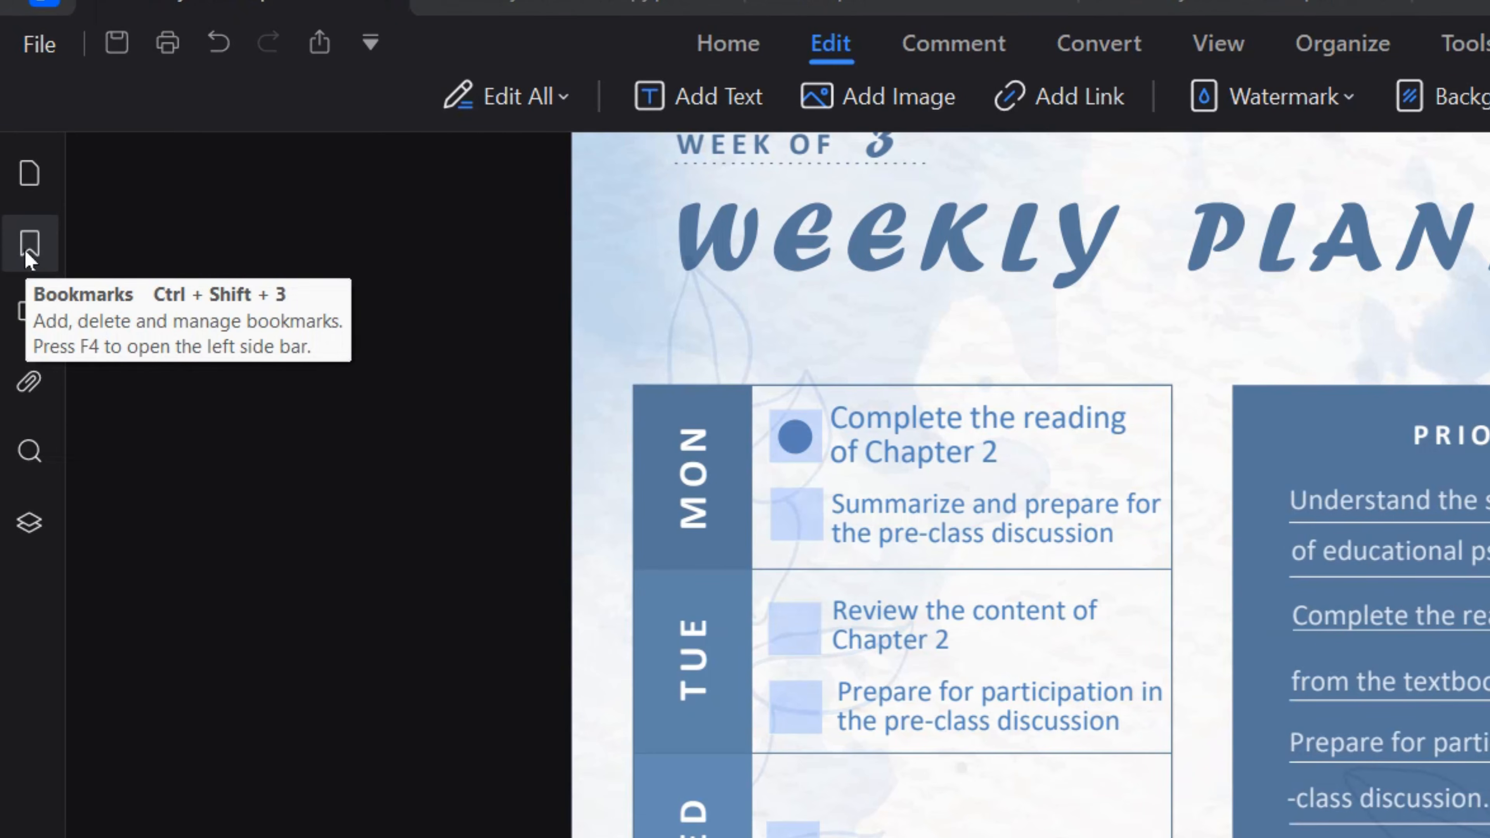
# Show the planner's bookmarks to review the weekly and daily page entries
pyautogui.click(28, 259)
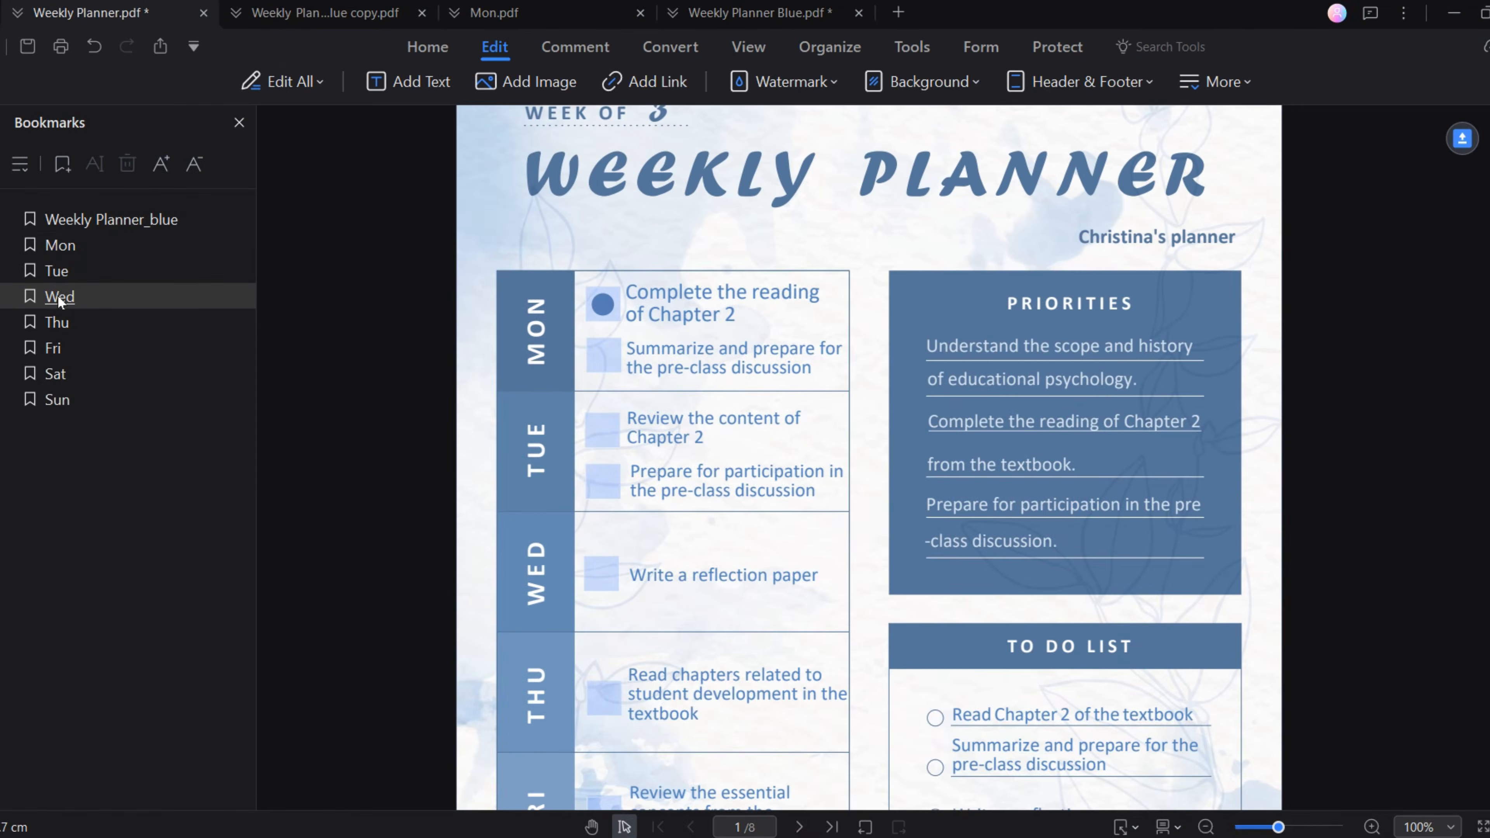
pyautogui.click(164, 429)
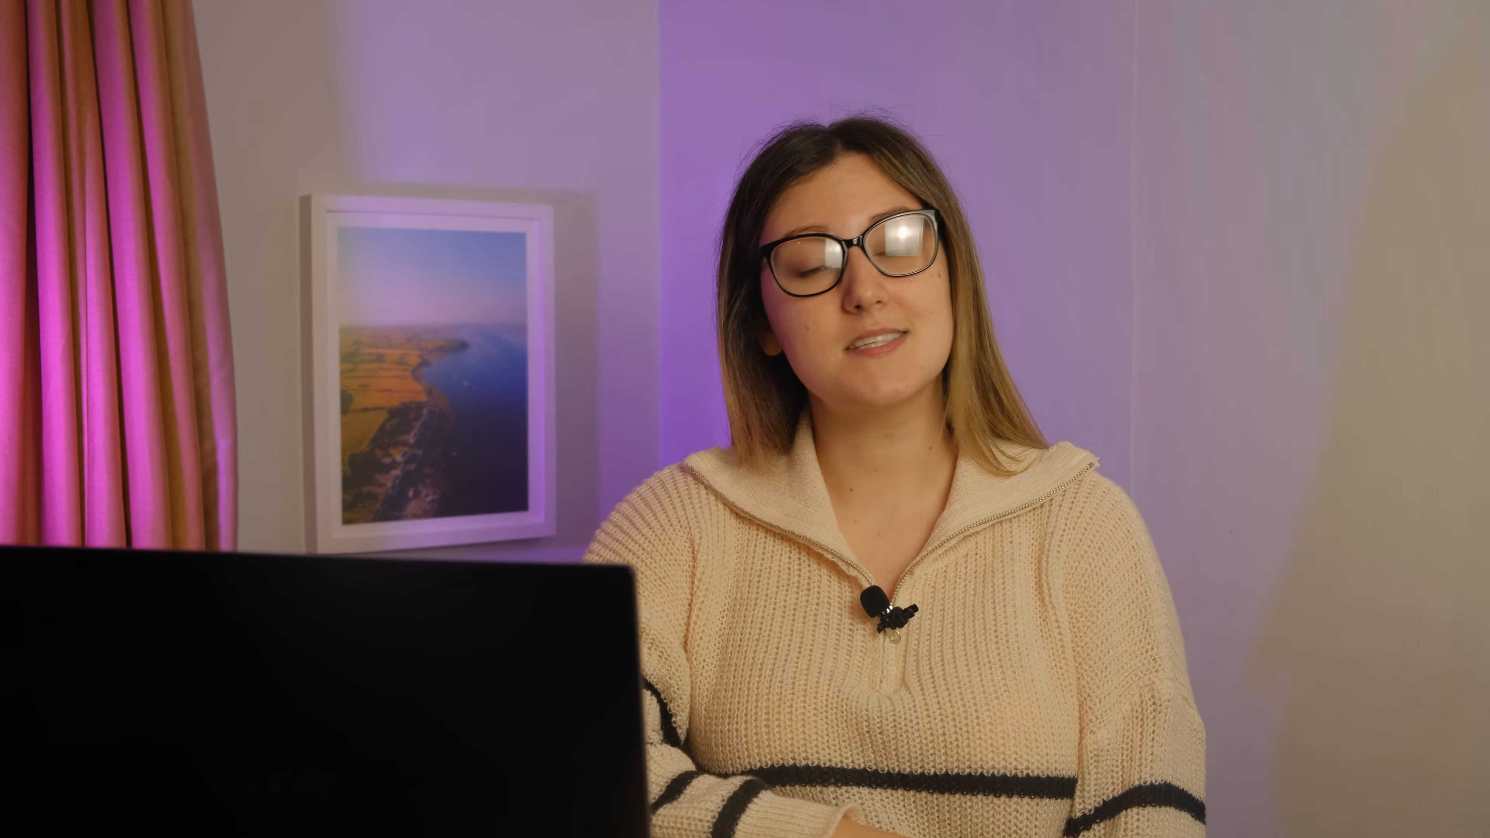
# Check the sixth Motivation star and the fourth and fifth Endeavor stars on the Saturday daily goals page
pyautogui.scroll(-8, 594, 659)
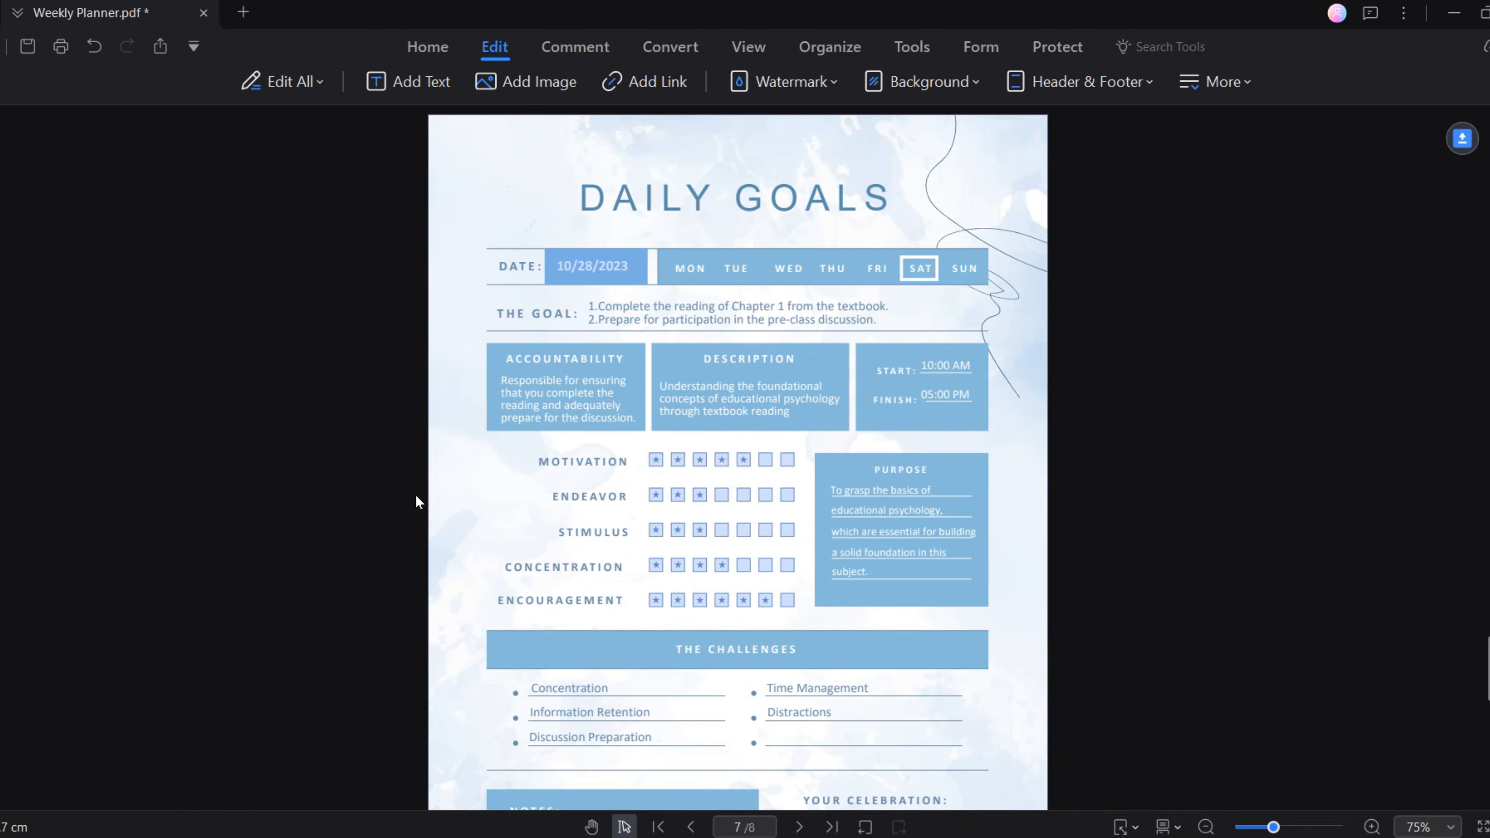
pyautogui.click(763, 463)
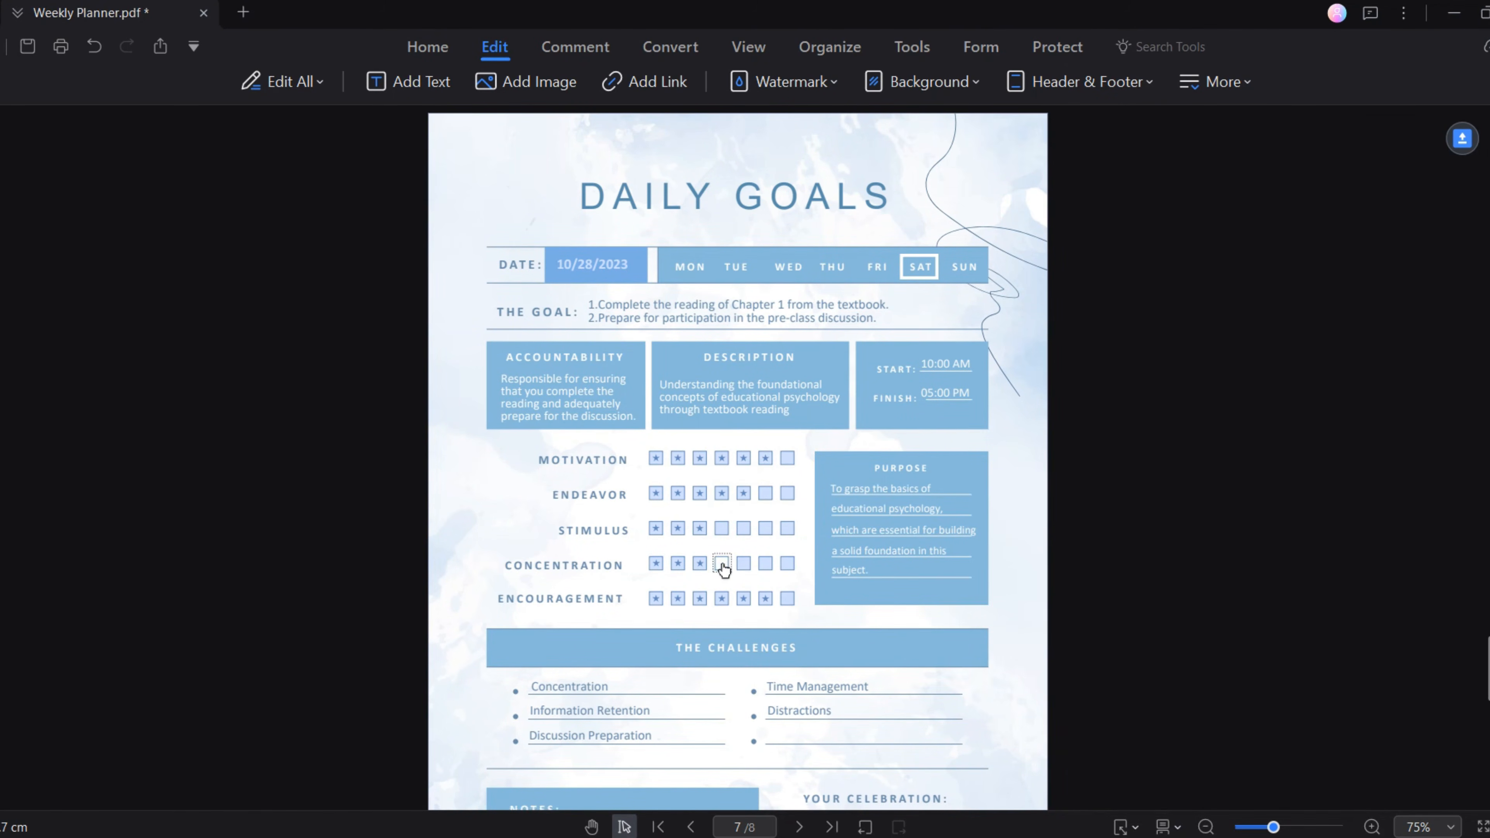
pyautogui.scroll(-3, 724, 568)
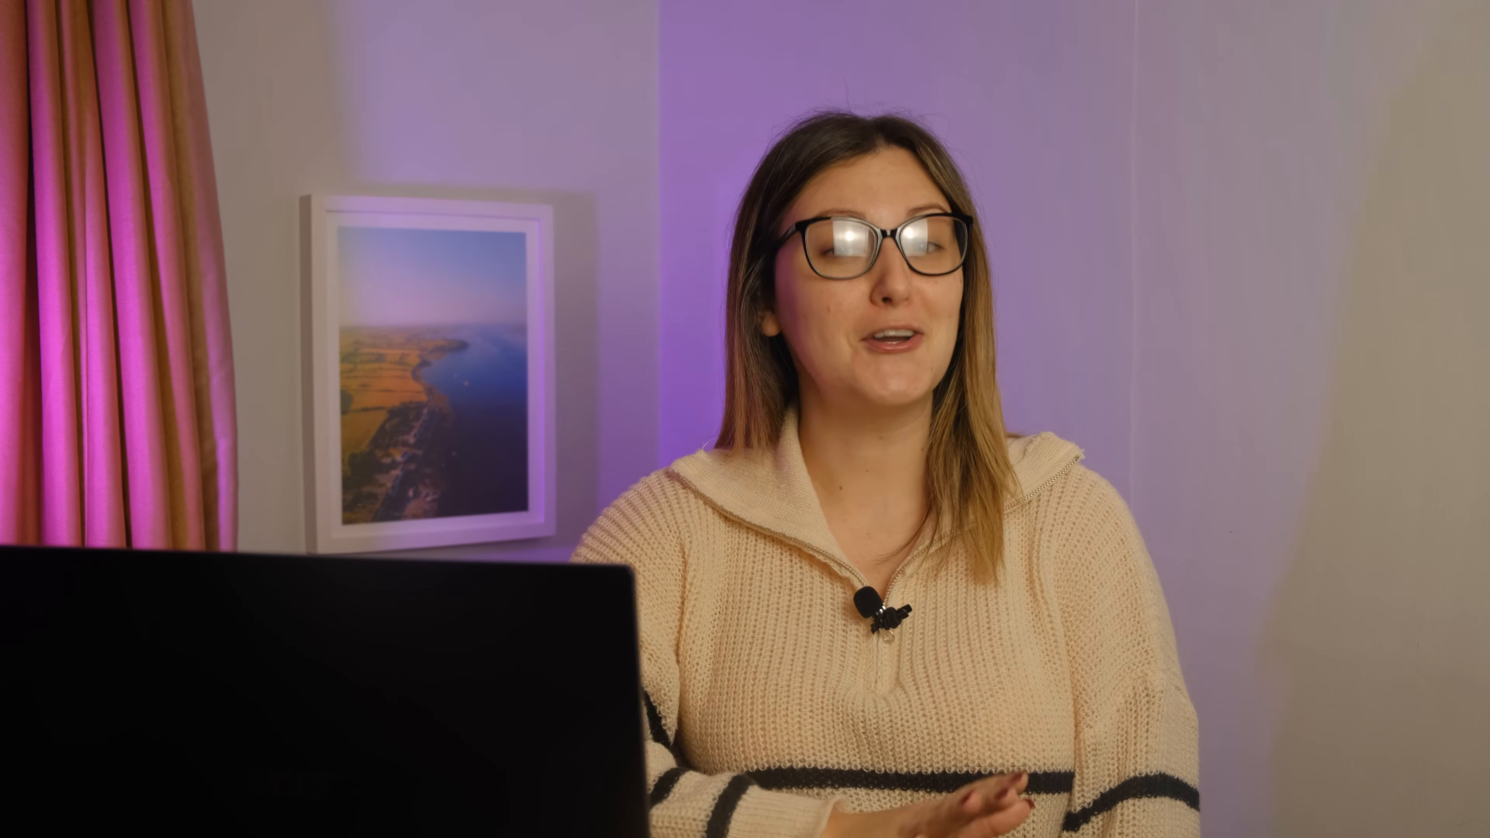